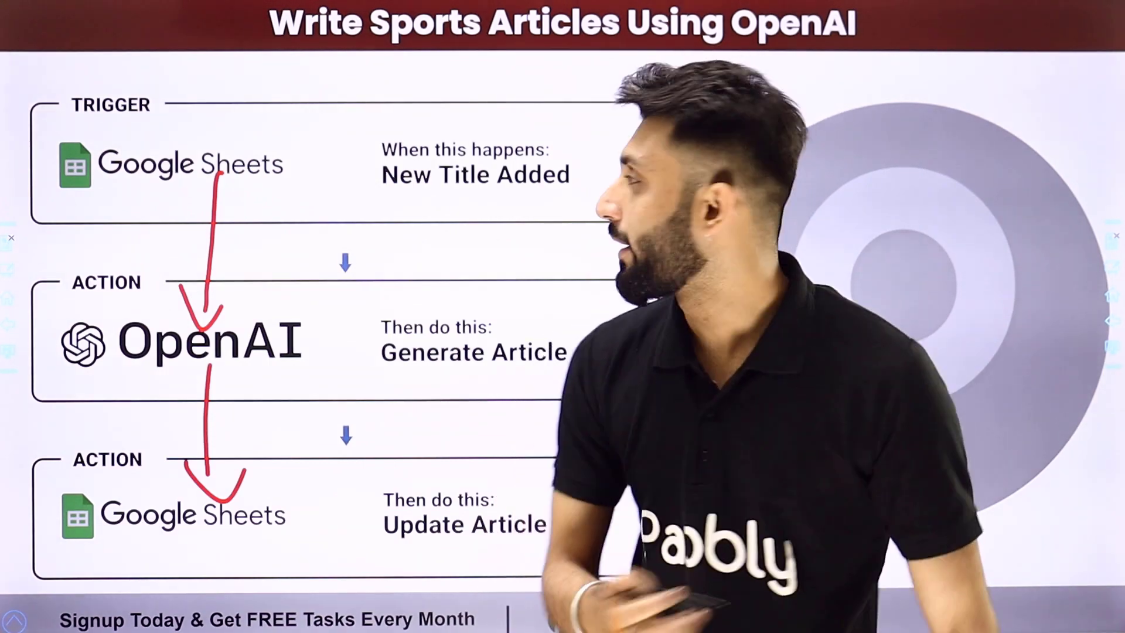
{"action": "left_click_drag", "start_coordinate": [276, 196], "coordinate": [353, 136]}
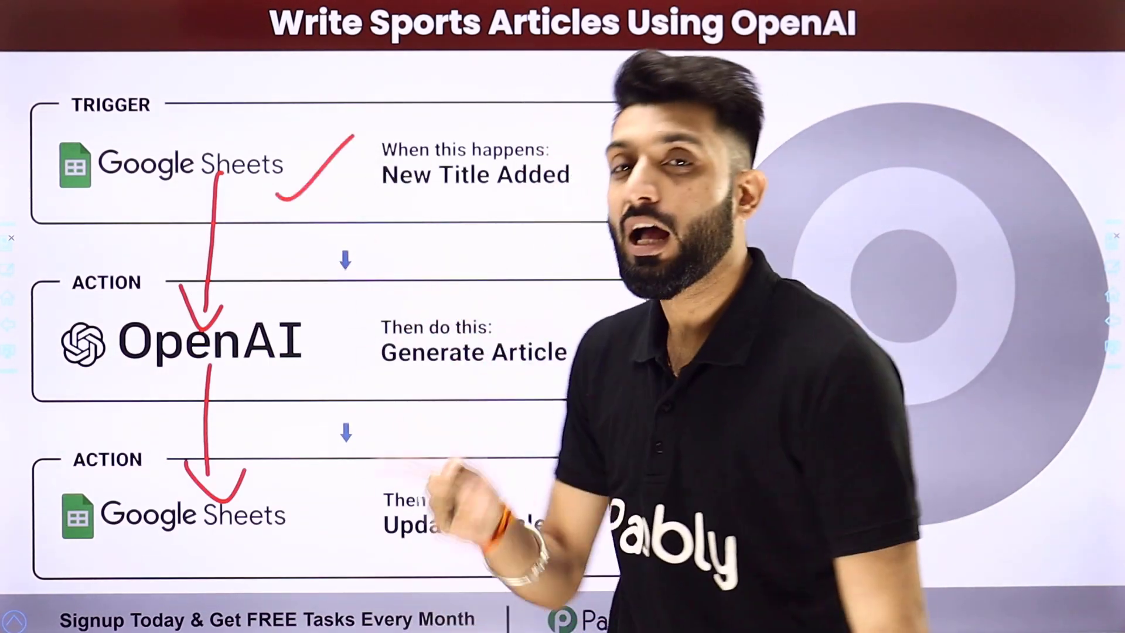
{"action": "mouse_move", "coordinate": [310, 377]}
{"action": "left_mouse_down"}
{"action": "mouse_move", "coordinate": [336, 366]}
{"action": "mouse_move", "coordinate": [367, 325]}
{"action": "left_mouse_up"}
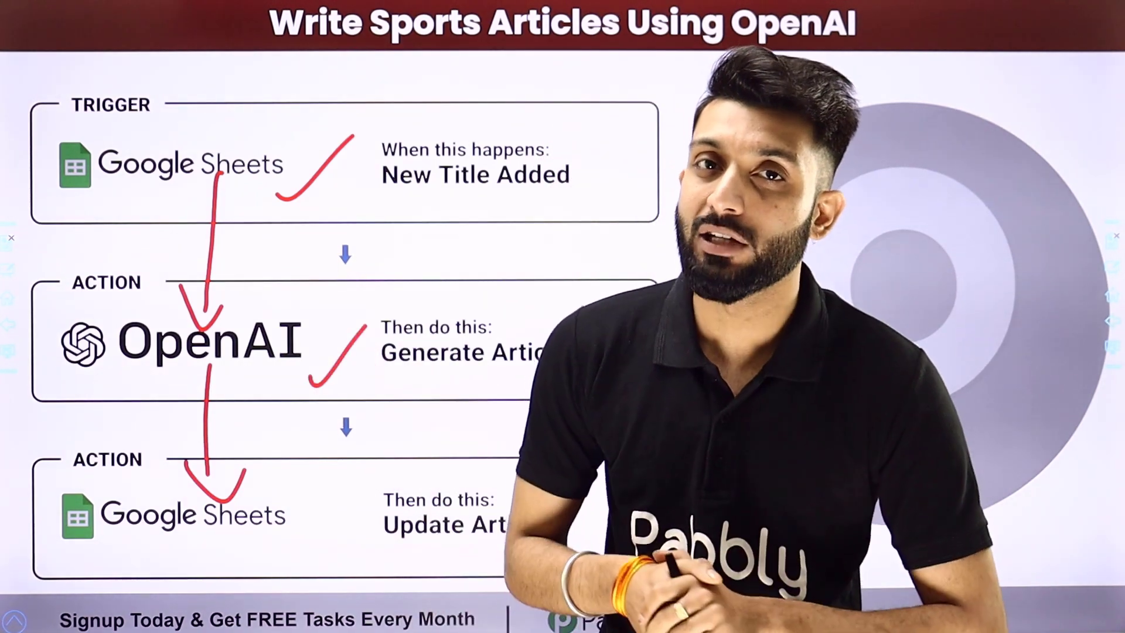
{"action": "mouse_move", "coordinate": [304, 516]}
{"action": "left_mouse_down"}
{"action": "mouse_move", "coordinate": [342, 505]}
{"action": "mouse_move", "coordinate": [366, 460]}
{"action": "left_mouse_up"}
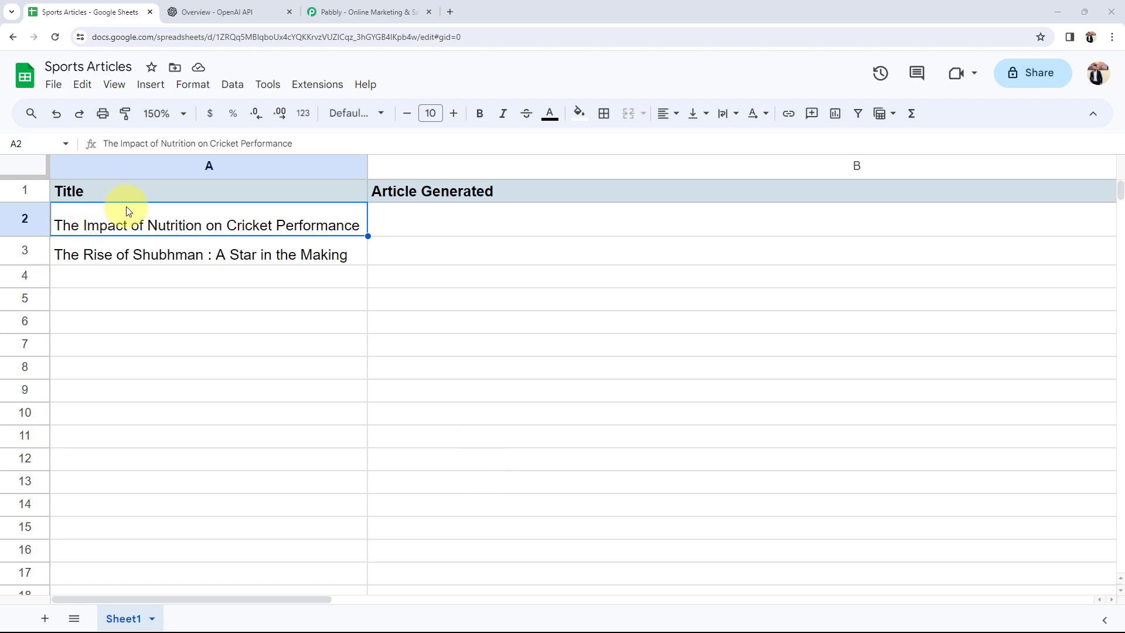
{"action": "left_click", "coordinate": [211, 12]}
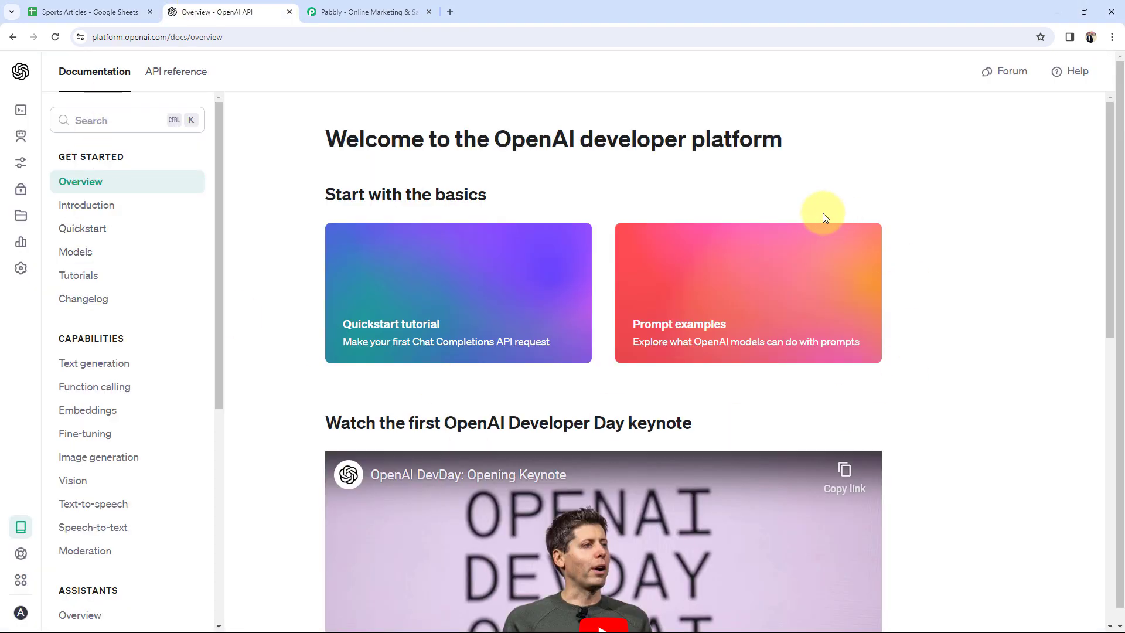
{"action": "left_click", "coordinate": [94, 12]}
{"action": "left_click", "coordinate": [432, 216]}
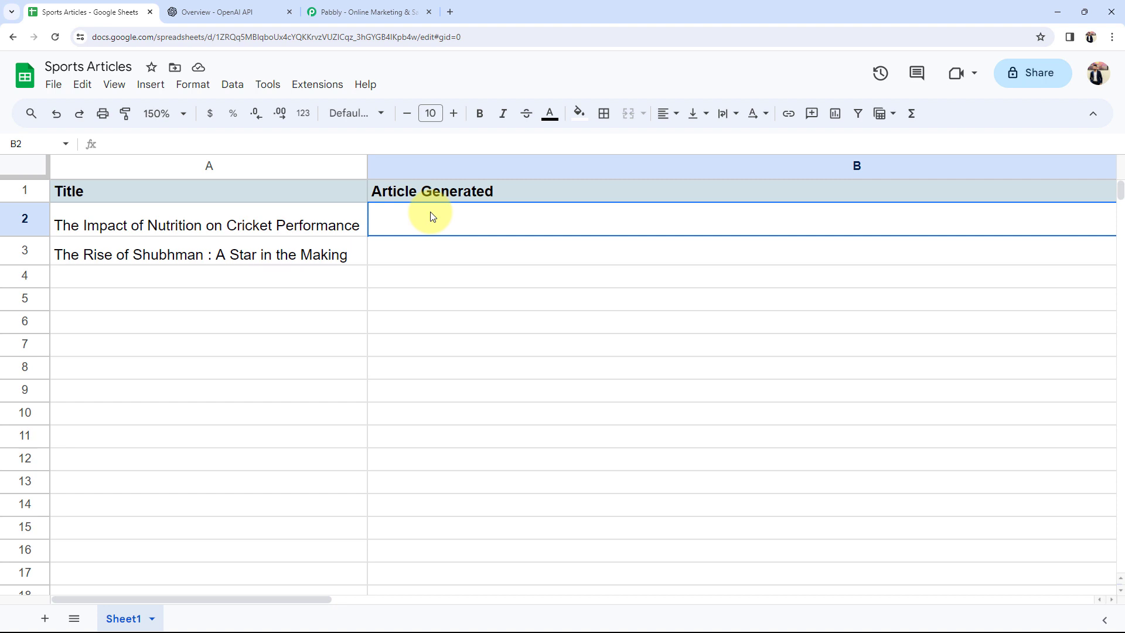
{"action": "left_click", "coordinate": [242, 12]}
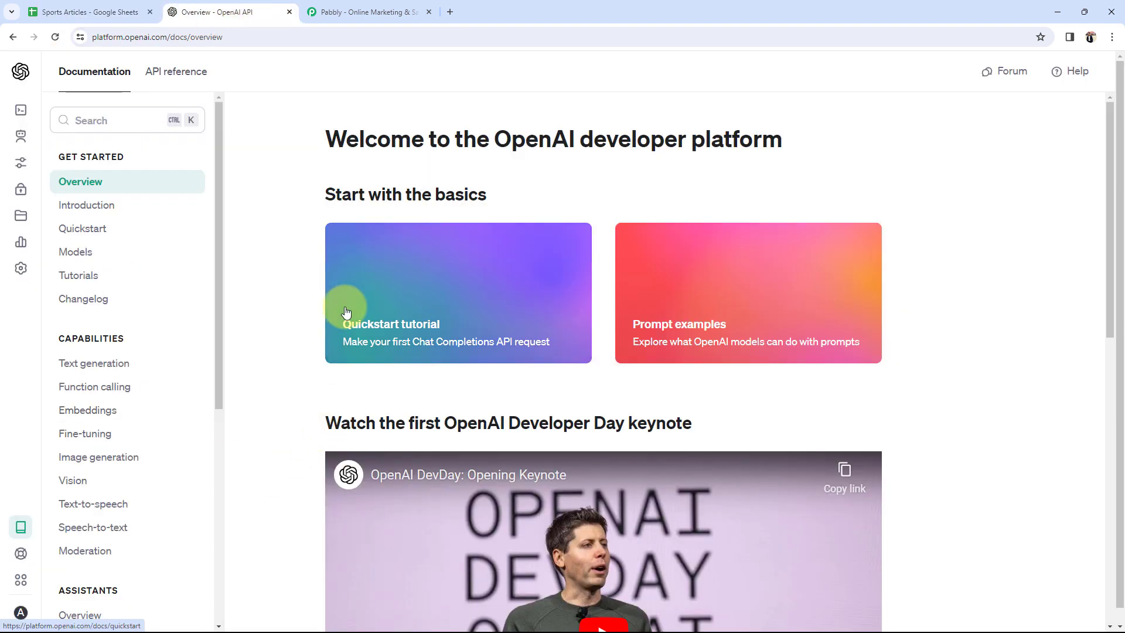
- Switch to the Pabbly website, dismiss the promotional offer, sign in and open Pabbly Connect
{"action": "left_click", "coordinate": [328, 12]}
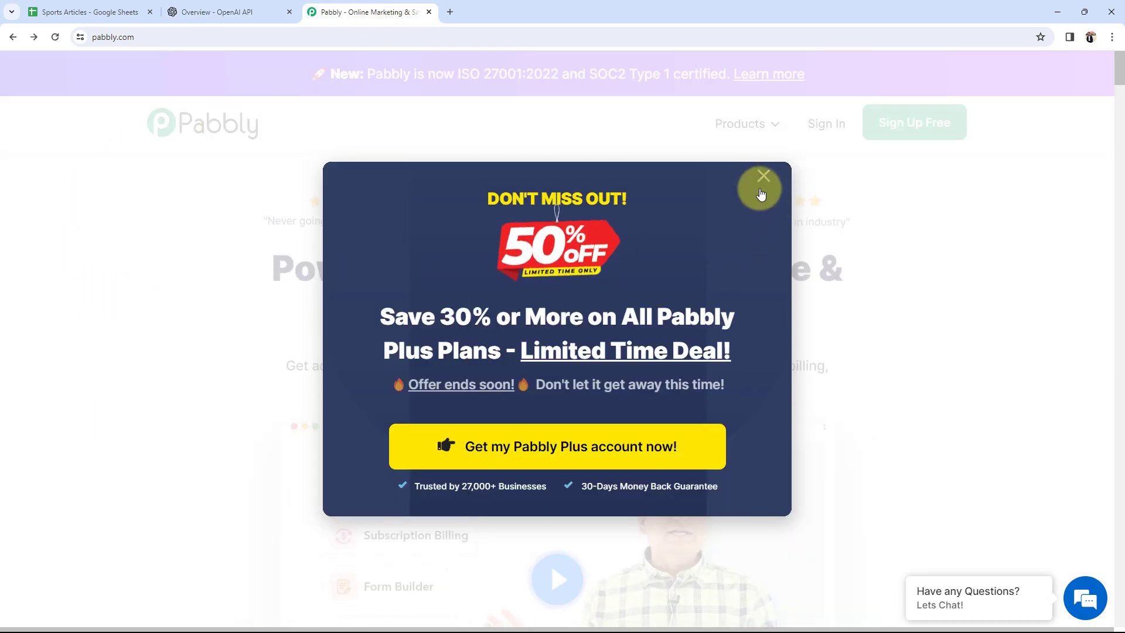
{"action": "left_click", "coordinate": [761, 194]}
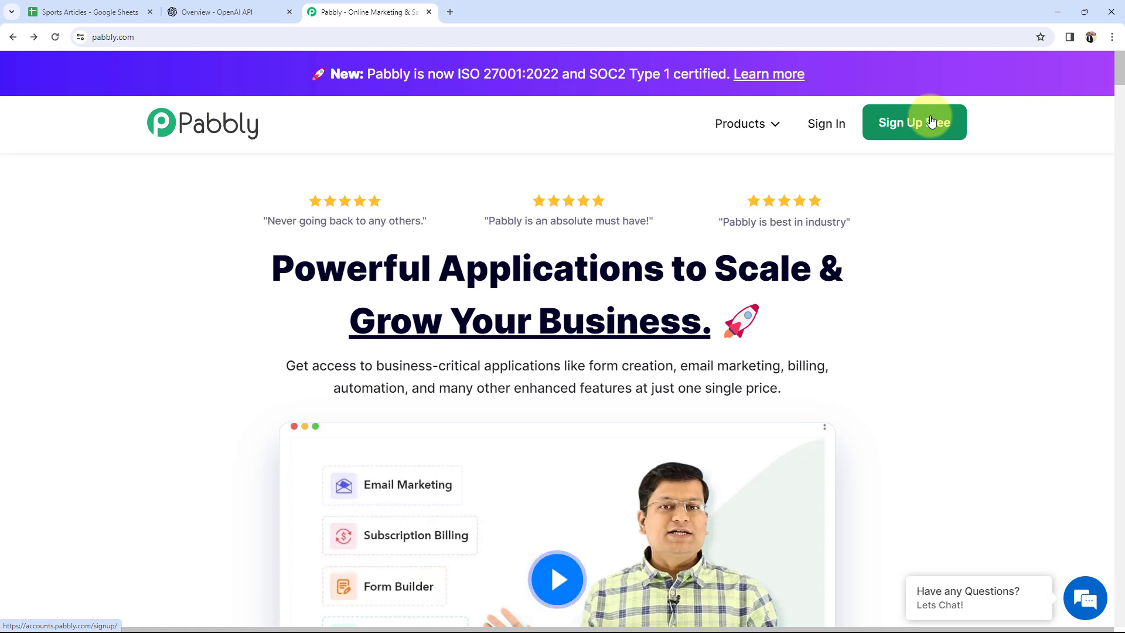
{"action": "left_click", "coordinate": [816, 131]}
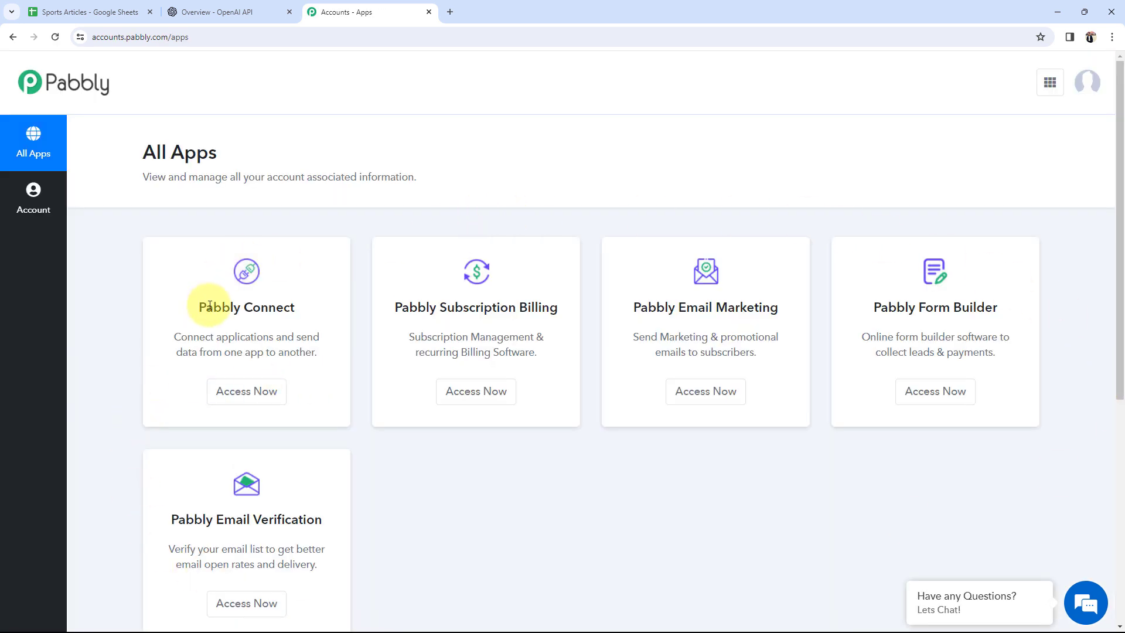
{"action": "left_click_drag", "start_coordinate": [202, 304], "coordinate": [295, 310]}
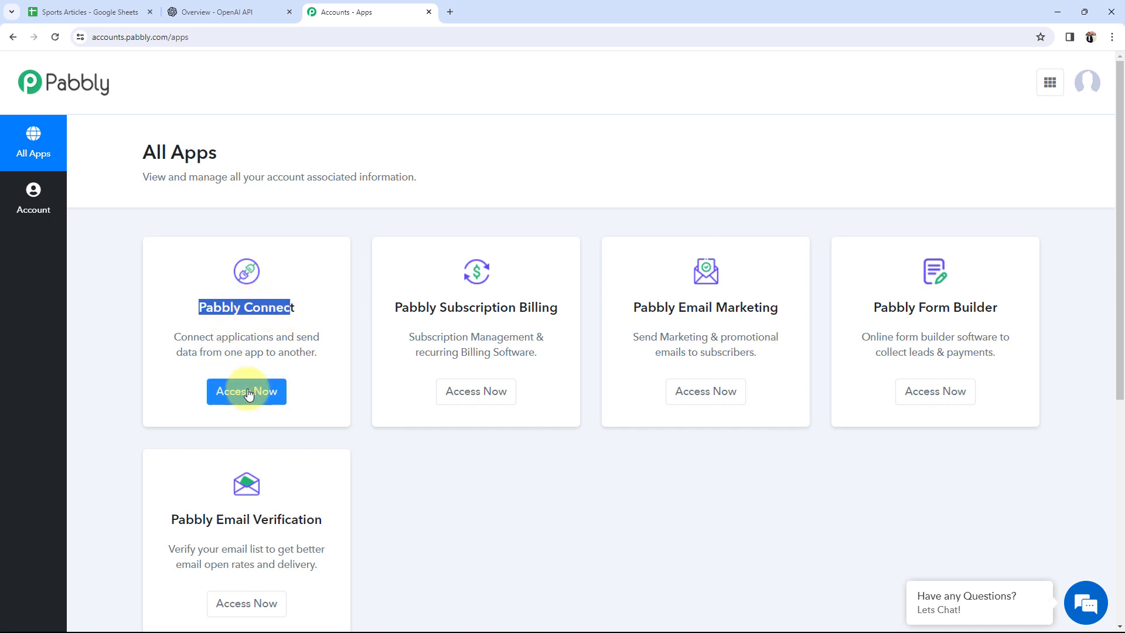
{"action": "left_click", "coordinate": [246, 390]}
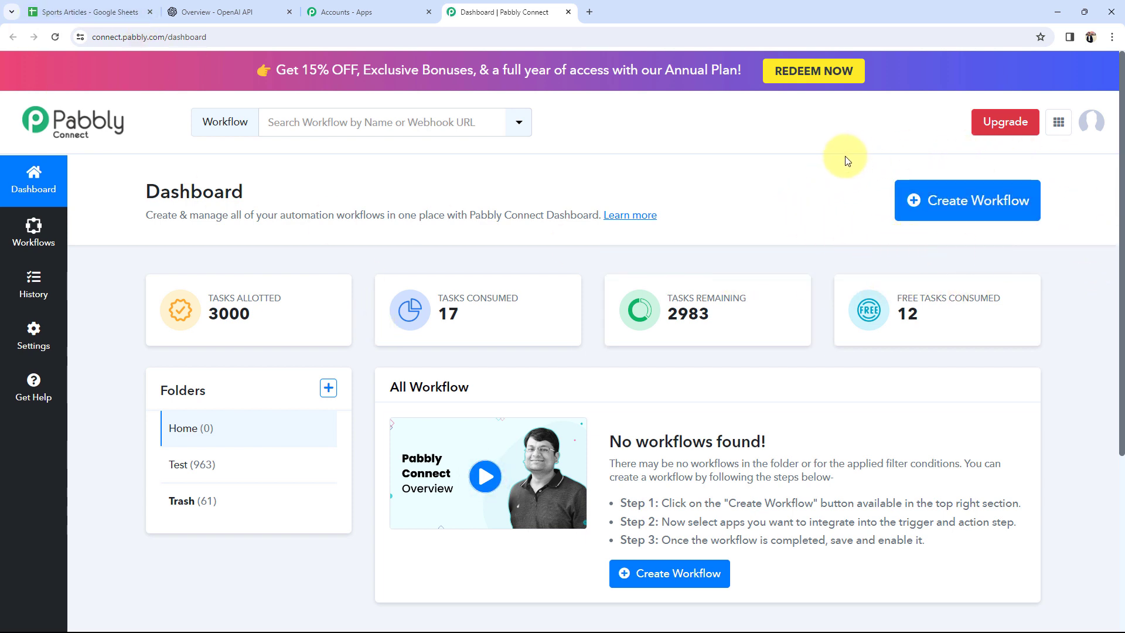
- Create a workflow named "Write Sports Articles Using OpenAI" in the Home folder and collapse its trigger step
{"action": "left_click", "coordinate": [932, 223]}
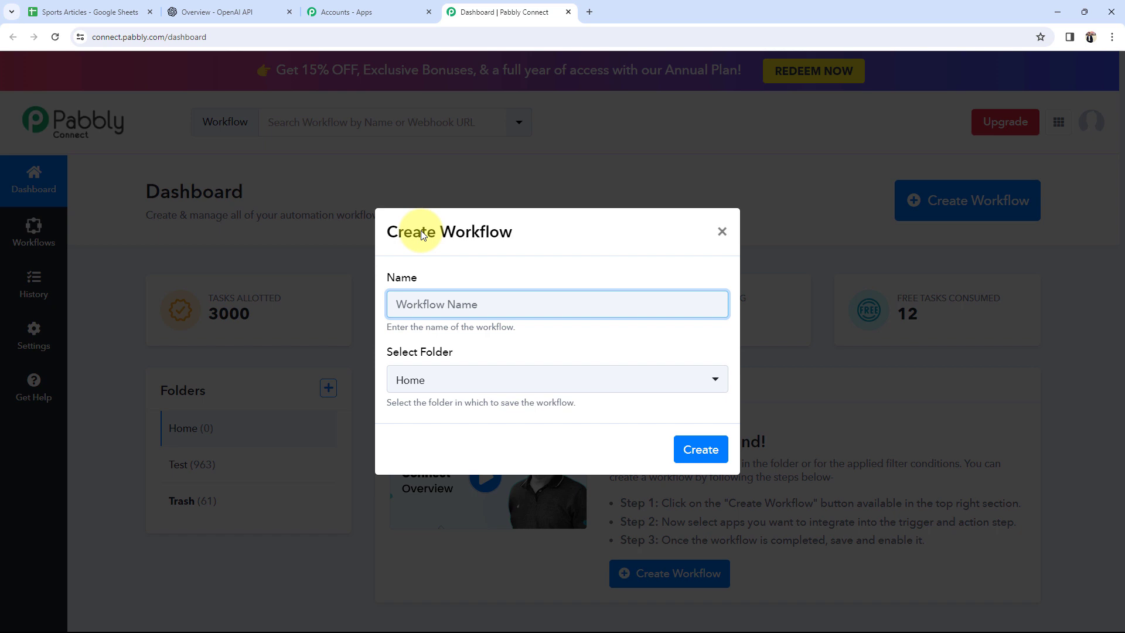
{"action": "type", "text": "Write Sports Articles Using OpenAI"}
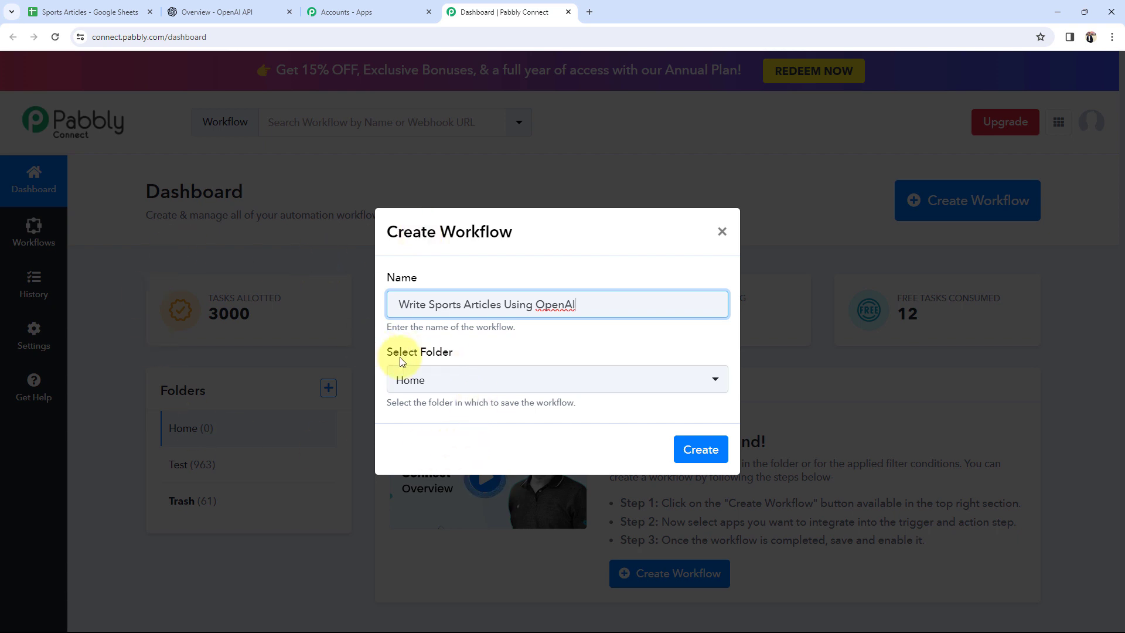
{"action": "left_click", "coordinate": [445, 381]}
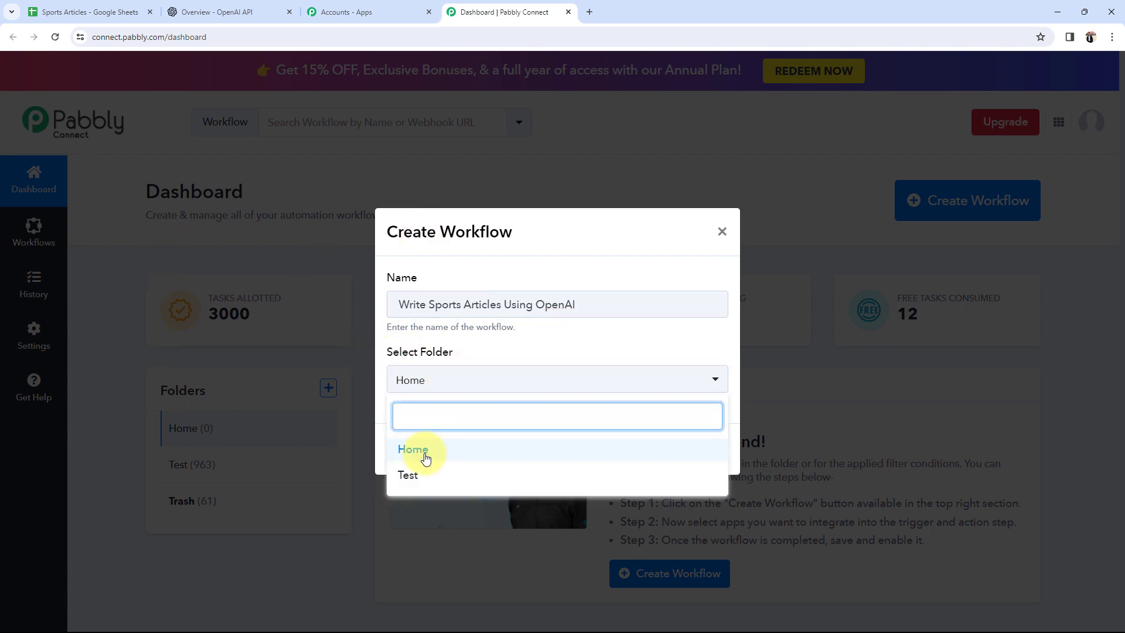
{"action": "left_click", "coordinate": [413, 450]}
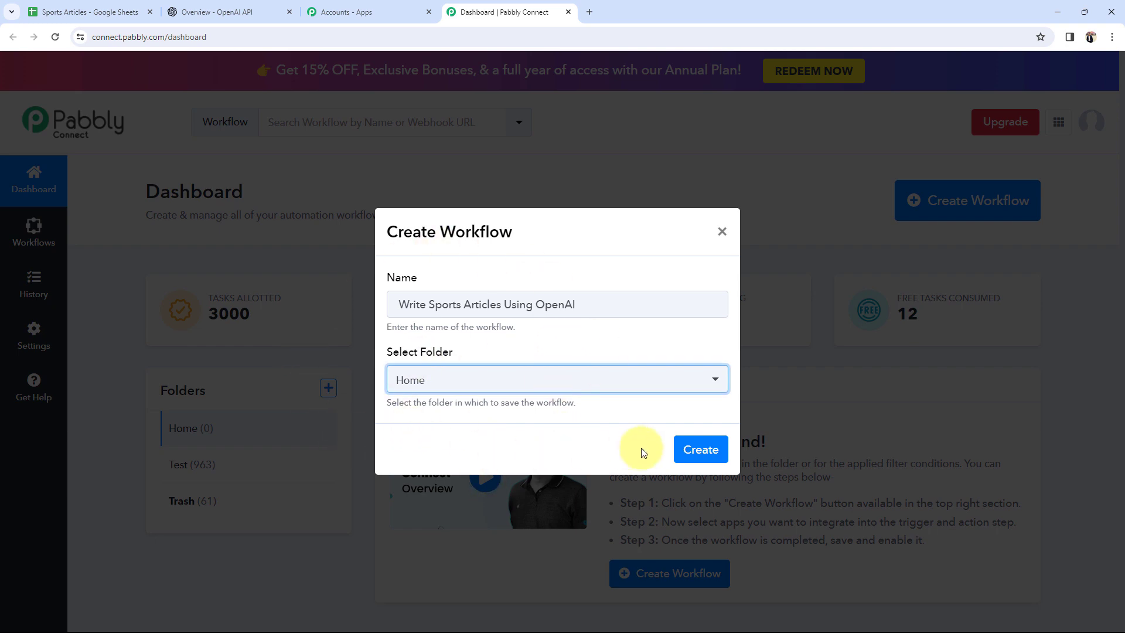
{"action": "left_click", "coordinate": [698, 449]}
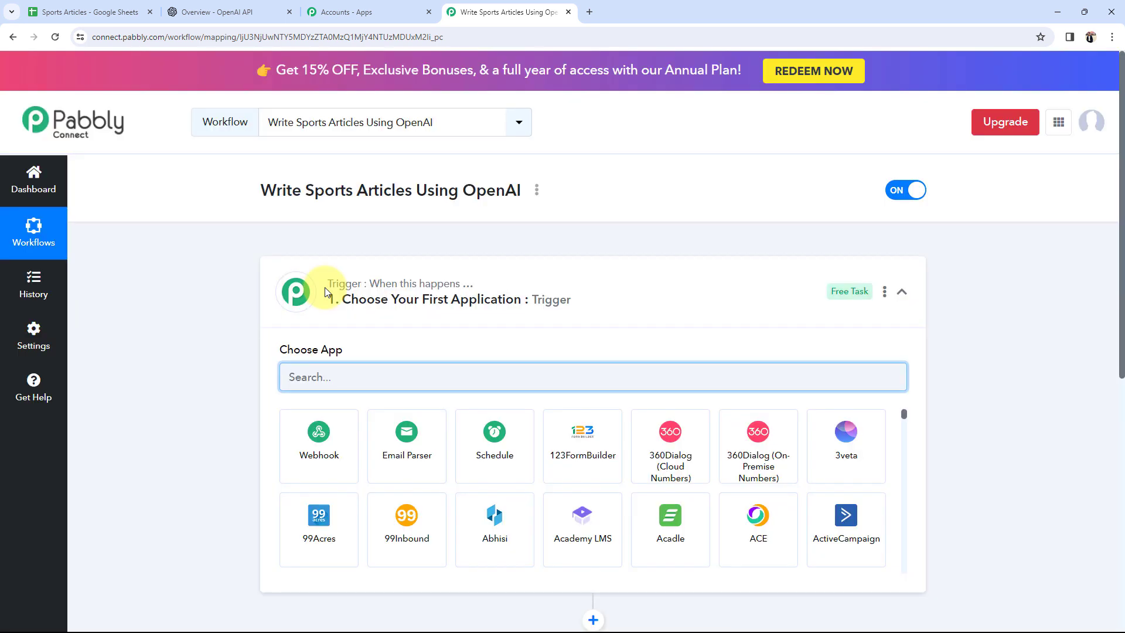
{"action": "left_click", "coordinate": [326, 292]}
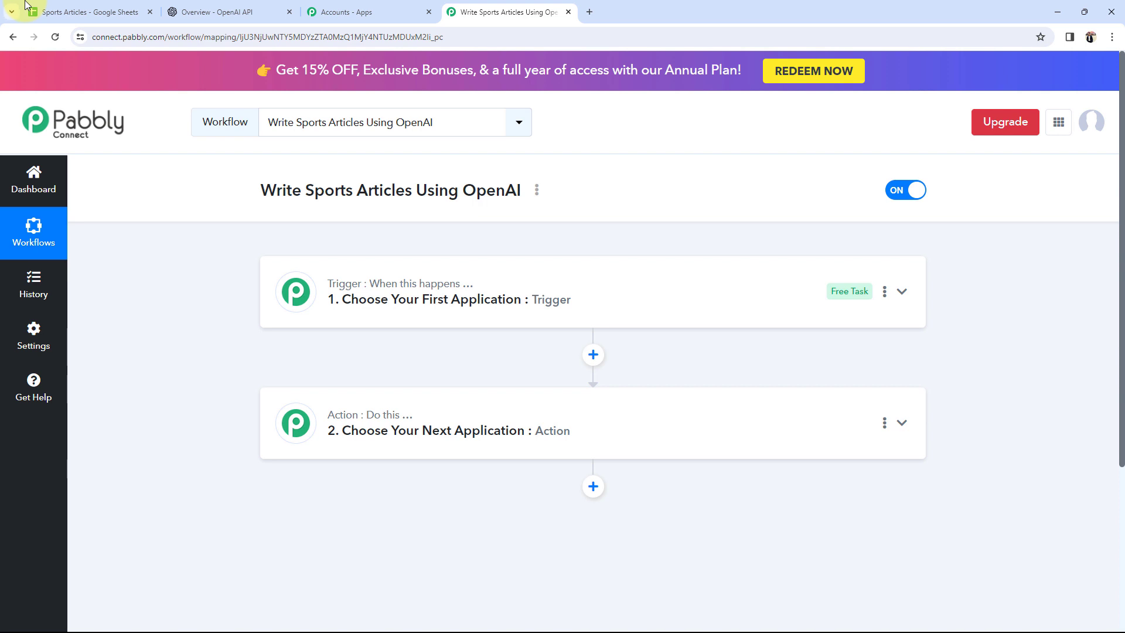
- Examine the Title and Article Generated columns in the Sports Articles Google Sheet, along with the OpenAI platform overview page
{"action": "left_click", "coordinate": [47, 6]}
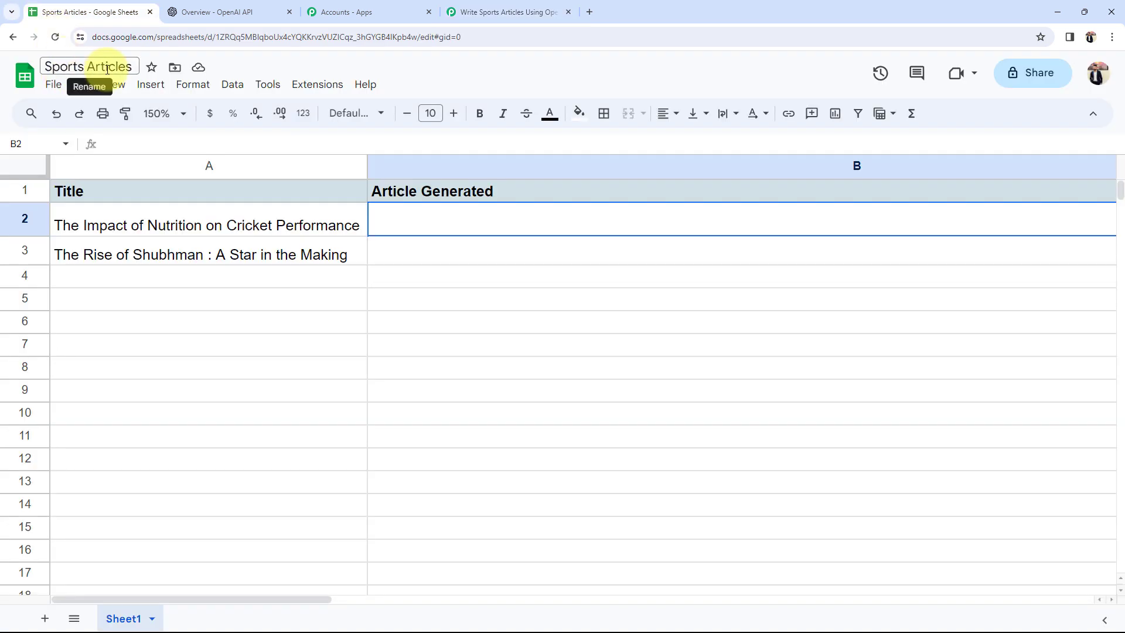
{"action": "left_click", "coordinate": [199, 299]}
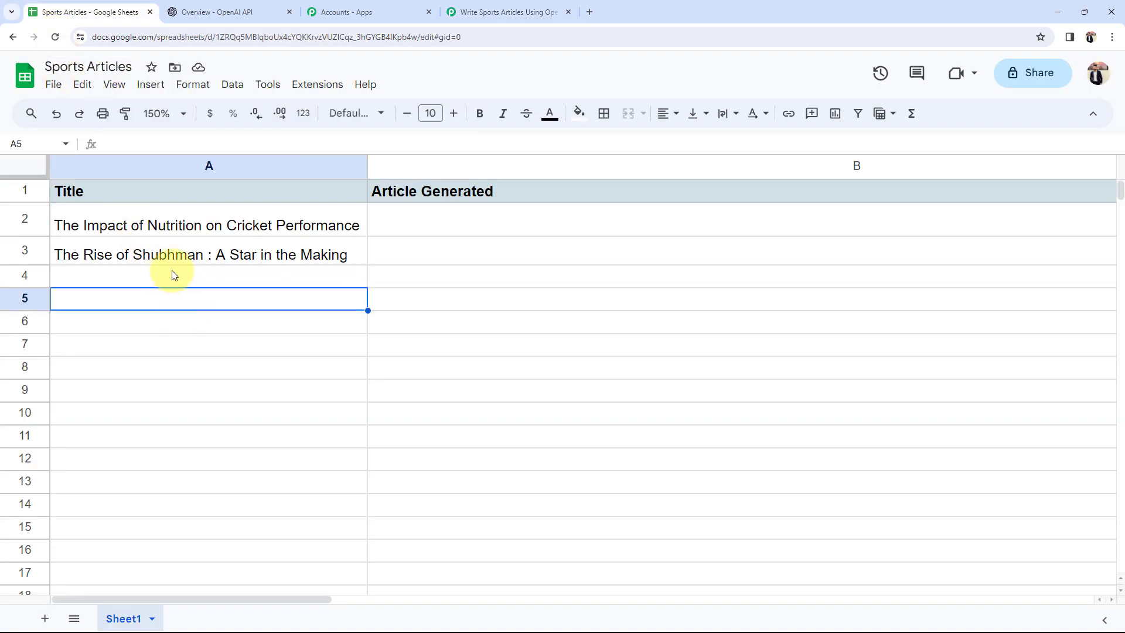
{"action": "left_click", "coordinate": [138, 194]}
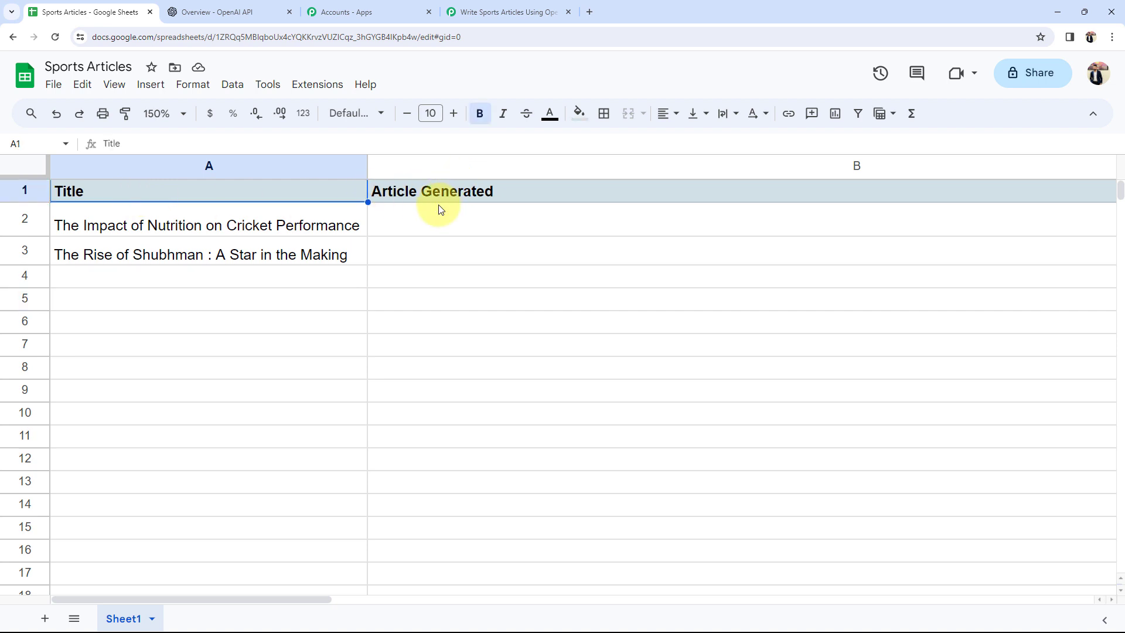
{"action": "left_click", "coordinate": [428, 194]}
{"action": "left_click", "coordinate": [284, 300]}
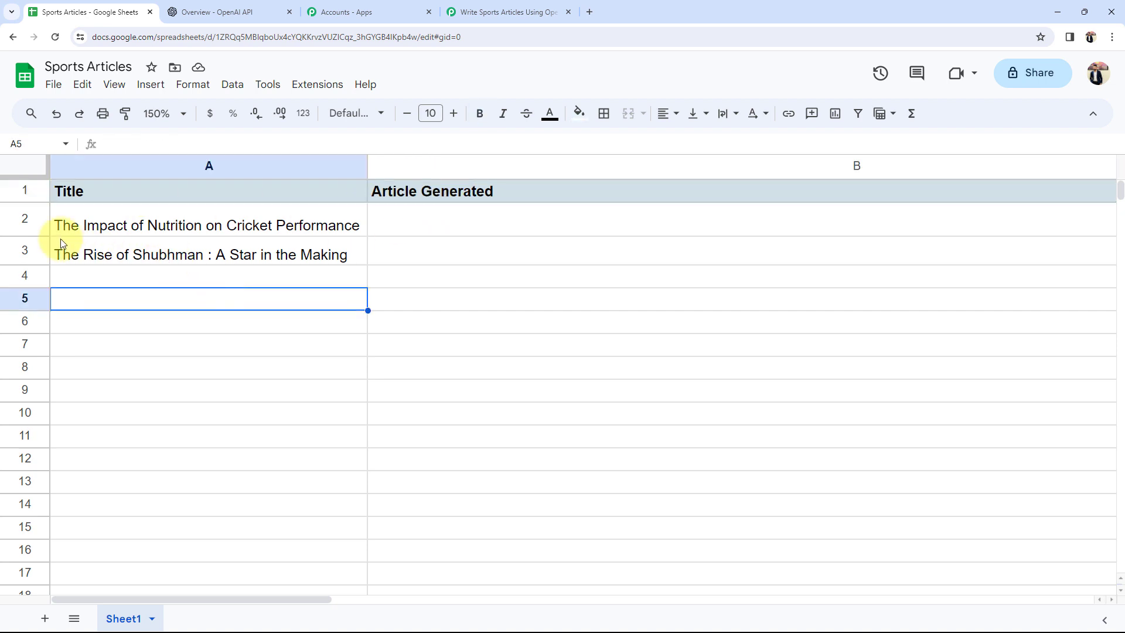
{"action": "left_click", "coordinate": [81, 230]}
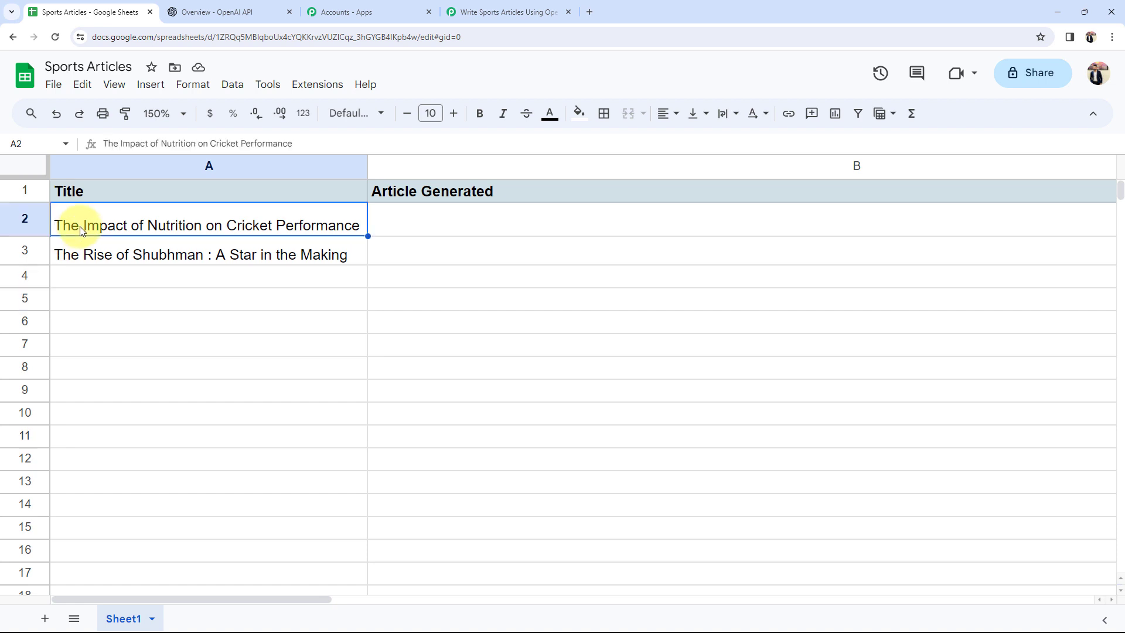
{"action": "left_click", "coordinate": [198, 11]}
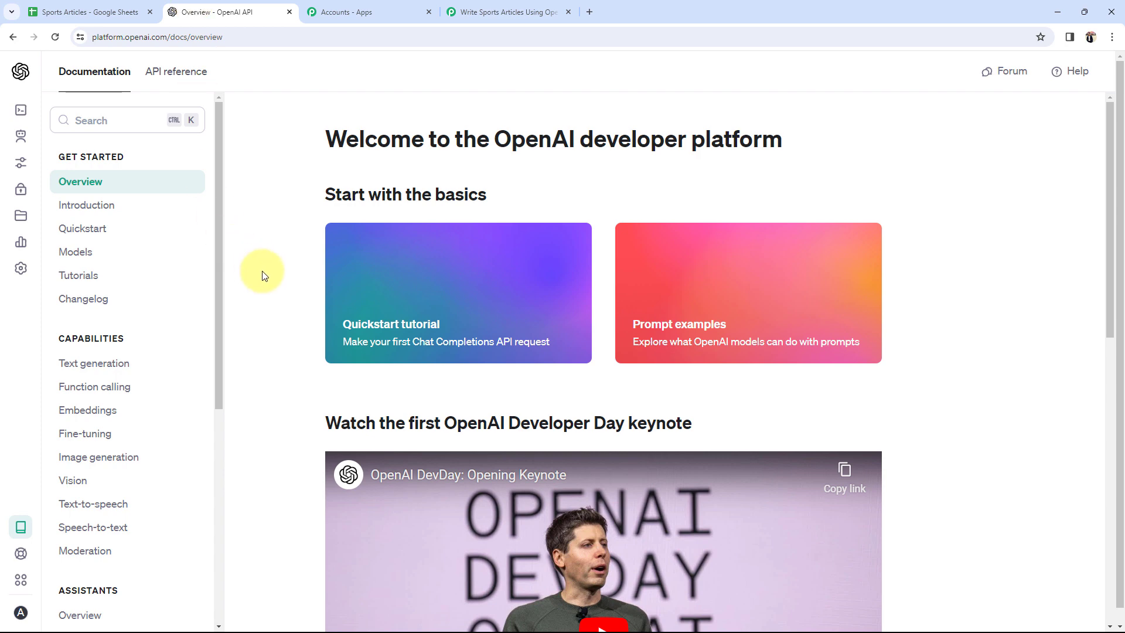
{"action": "left_click", "coordinate": [131, 13]}
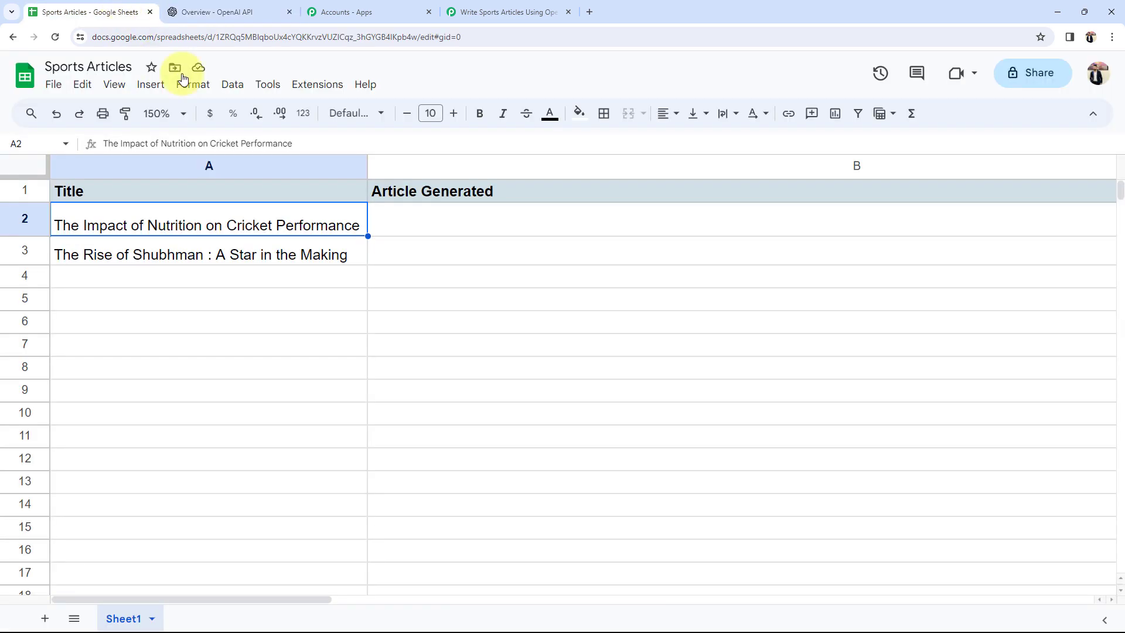
{"action": "left_click", "coordinate": [429, 221]}
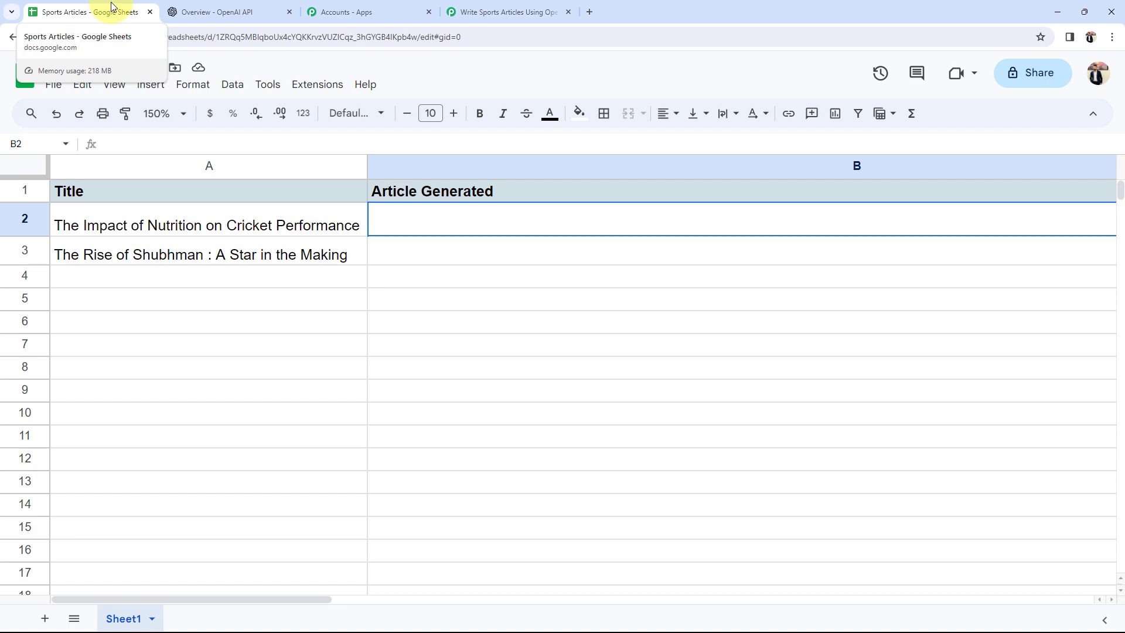
{"action": "left_click", "coordinate": [114, 225]}
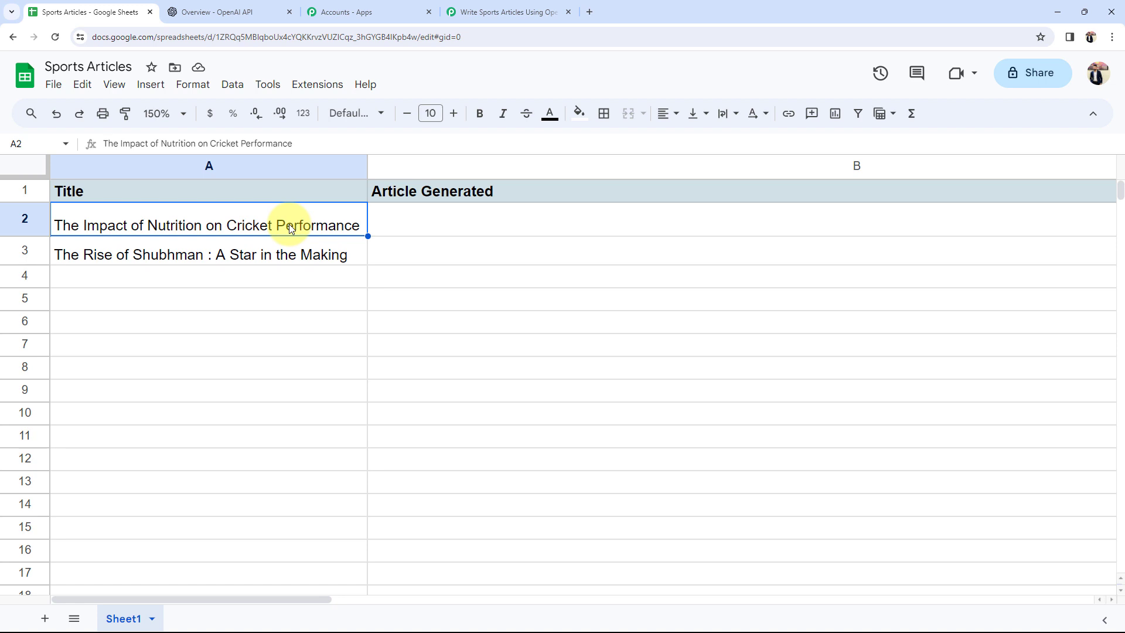
{"action": "left_click", "coordinate": [246, 11]}
{"action": "left_click", "coordinate": [143, 10]}
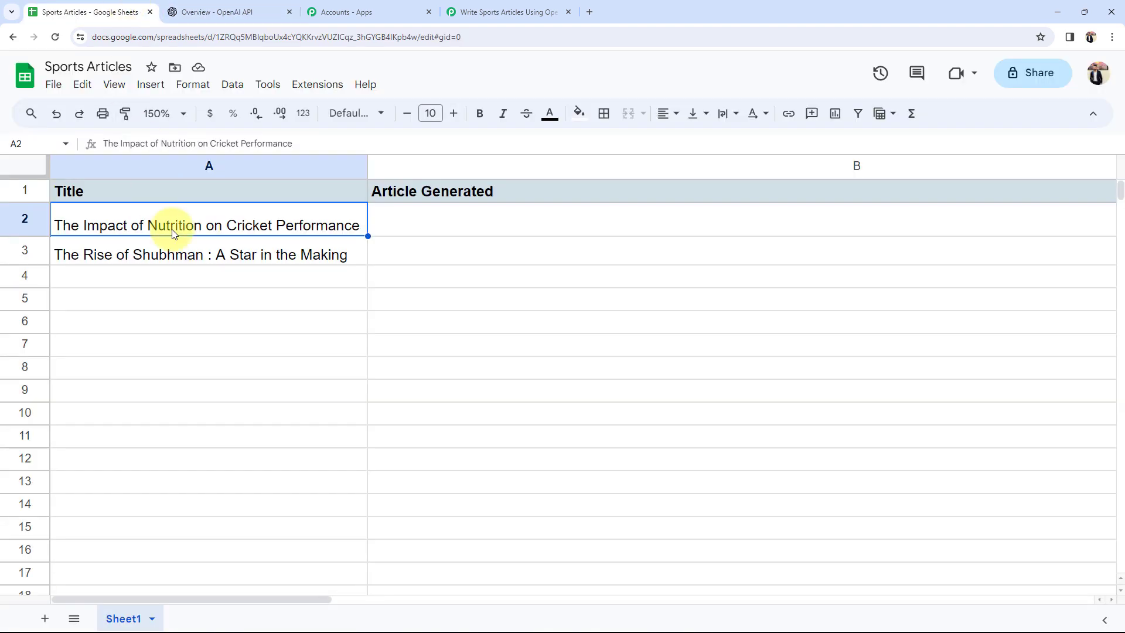
{"action": "left_click", "coordinate": [261, 12]}
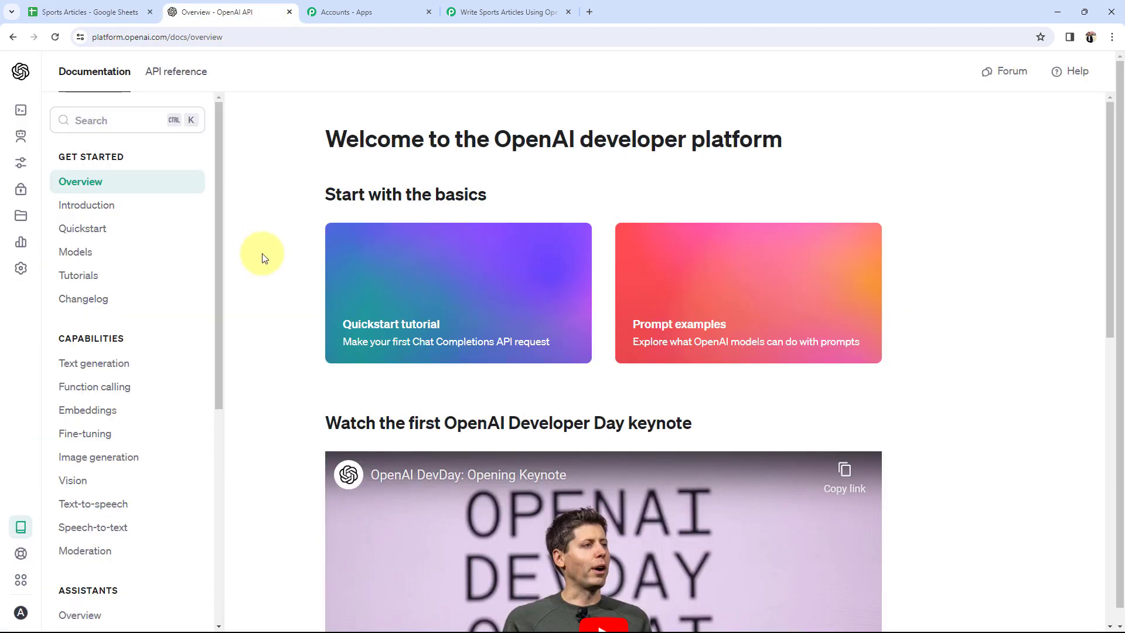
{"action": "left_click", "coordinate": [106, 12]}
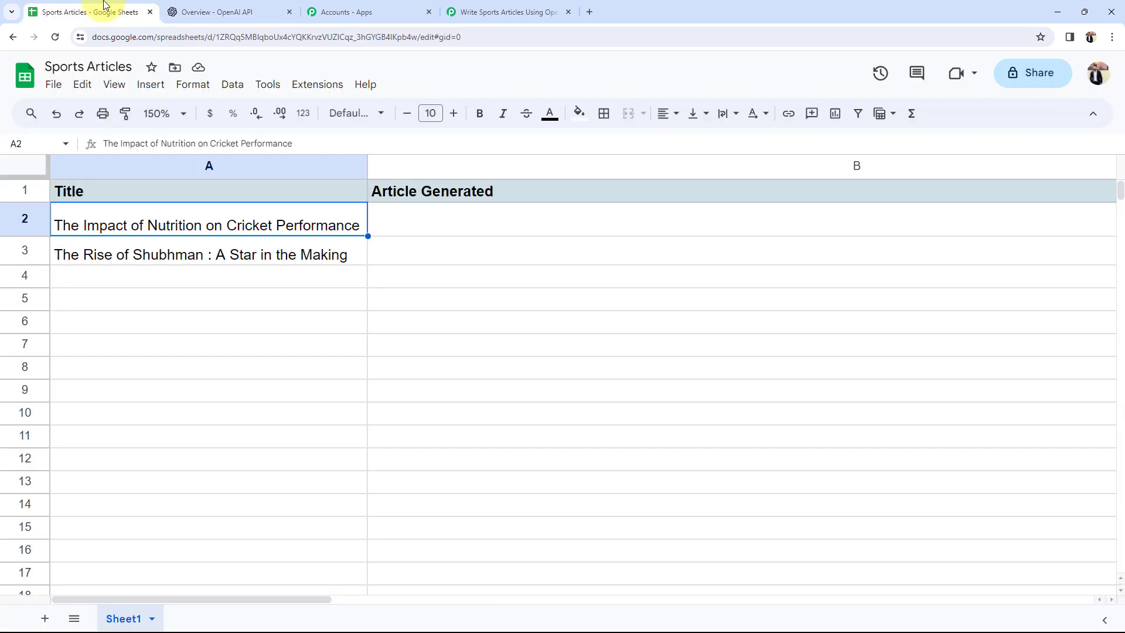
{"action": "left_click", "coordinate": [449, 227]}
- In the Pabbly Connect workflow, set the trigger to Google Sheets with the event New or Updated Spreadsheet Row, and collapse it
{"action": "left_click", "coordinate": [515, 11]}
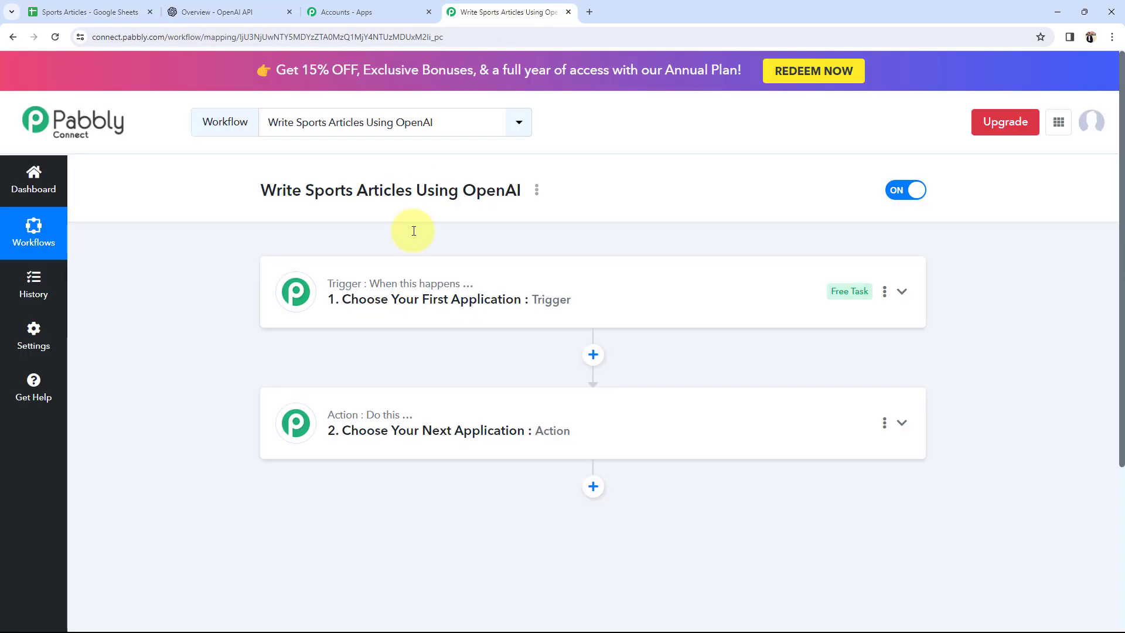
{"action": "left_click", "coordinate": [382, 317]}
{"action": "left_click", "coordinate": [323, 374]}
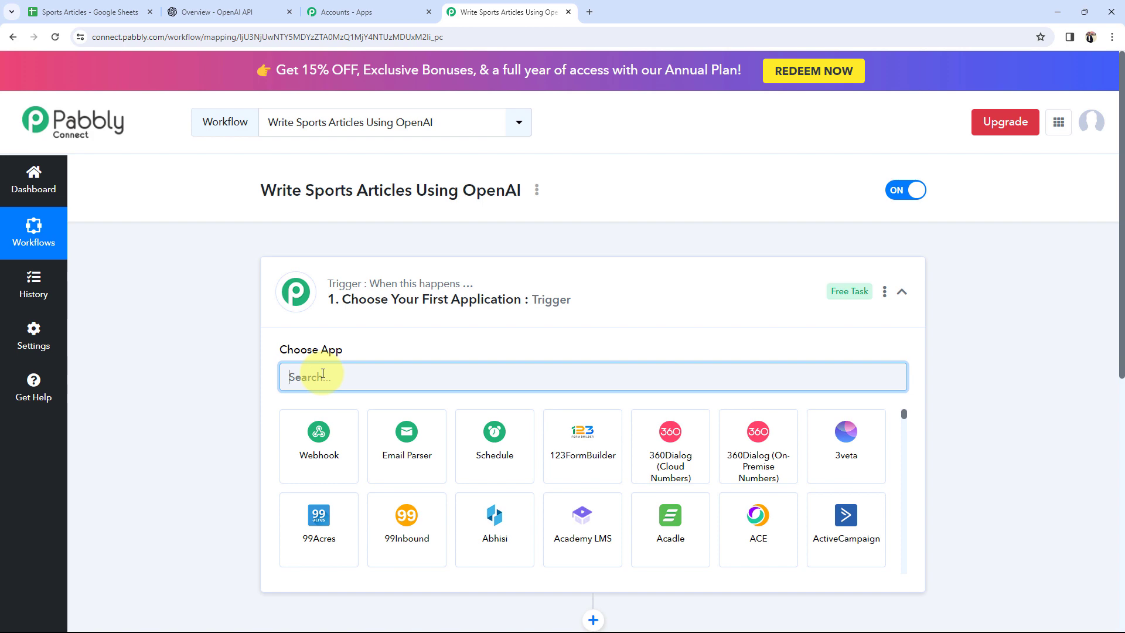
{"action": "type", "text": "goo"}
{"action": "left_click", "coordinate": [661, 530]}
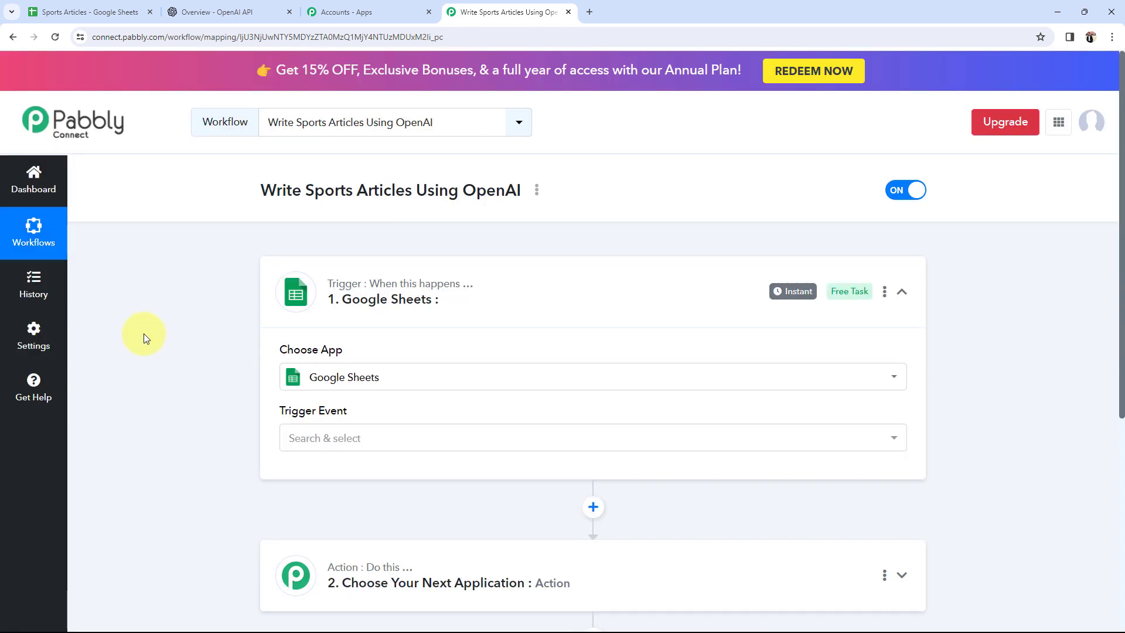
{"action": "left_click", "coordinate": [333, 442]}
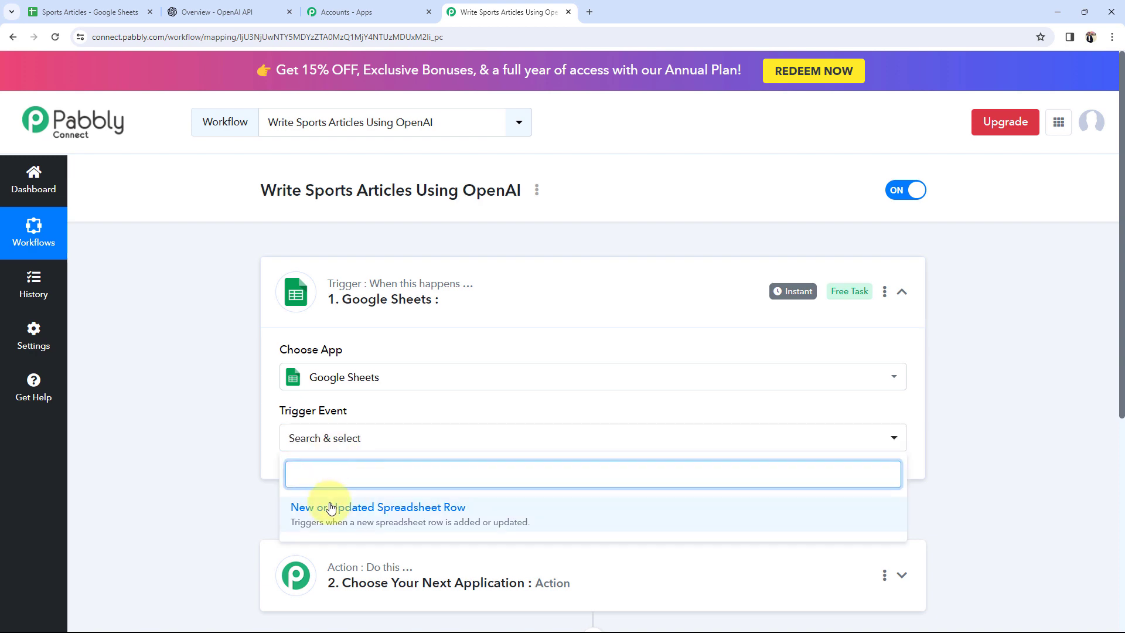
{"action": "left_click", "coordinate": [331, 507]}
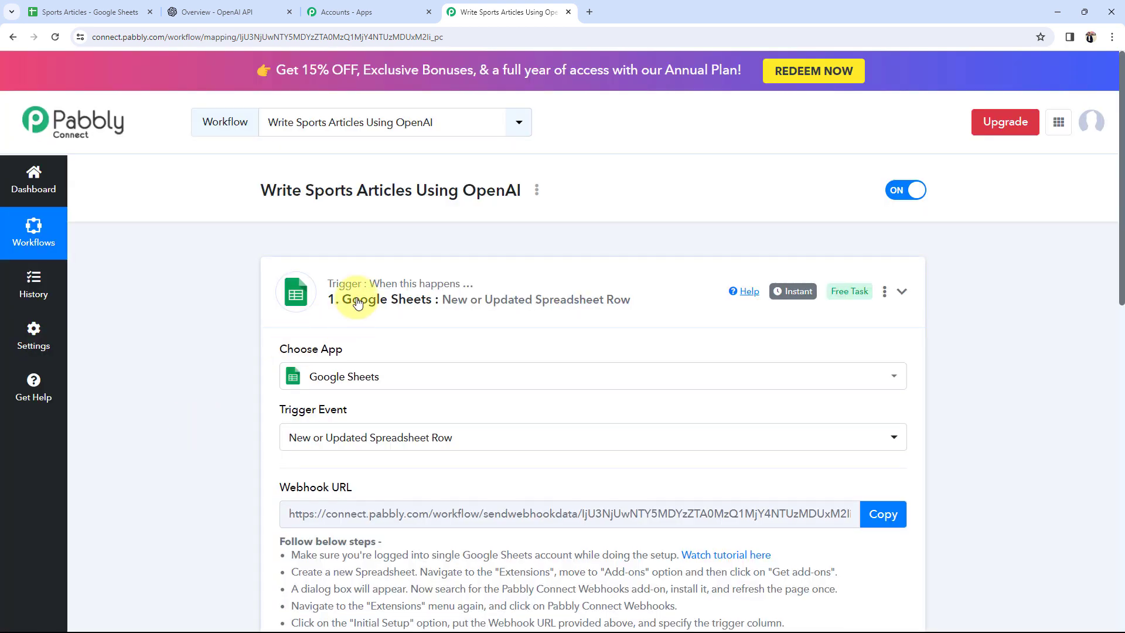
{"action": "left_click", "coordinate": [358, 302]}
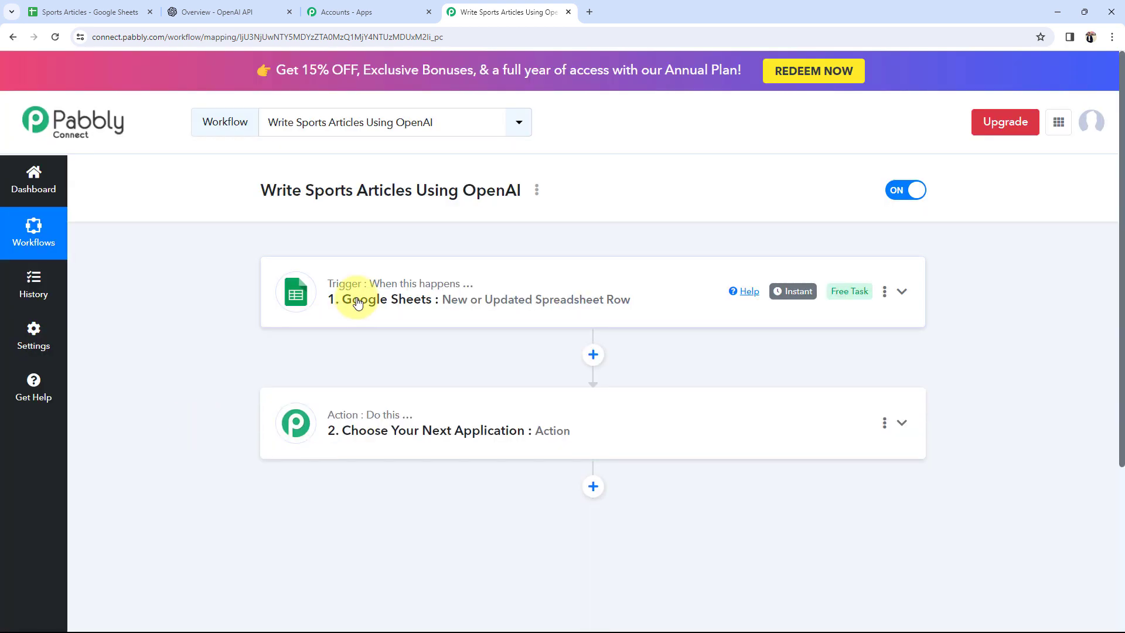
- Set the workflow's action to OpenAI (ChatGPT, DALL-E) with the action event ChatGPT, and collapse the step
{"action": "left_click", "coordinate": [368, 430]}
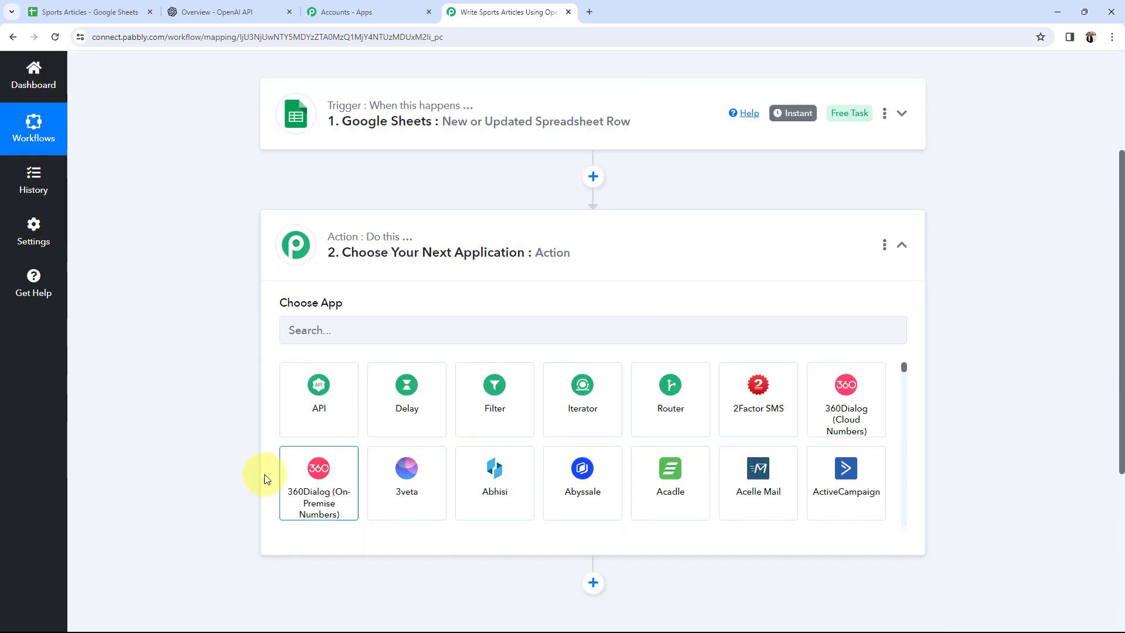
{"action": "left_click", "coordinate": [324, 294]}
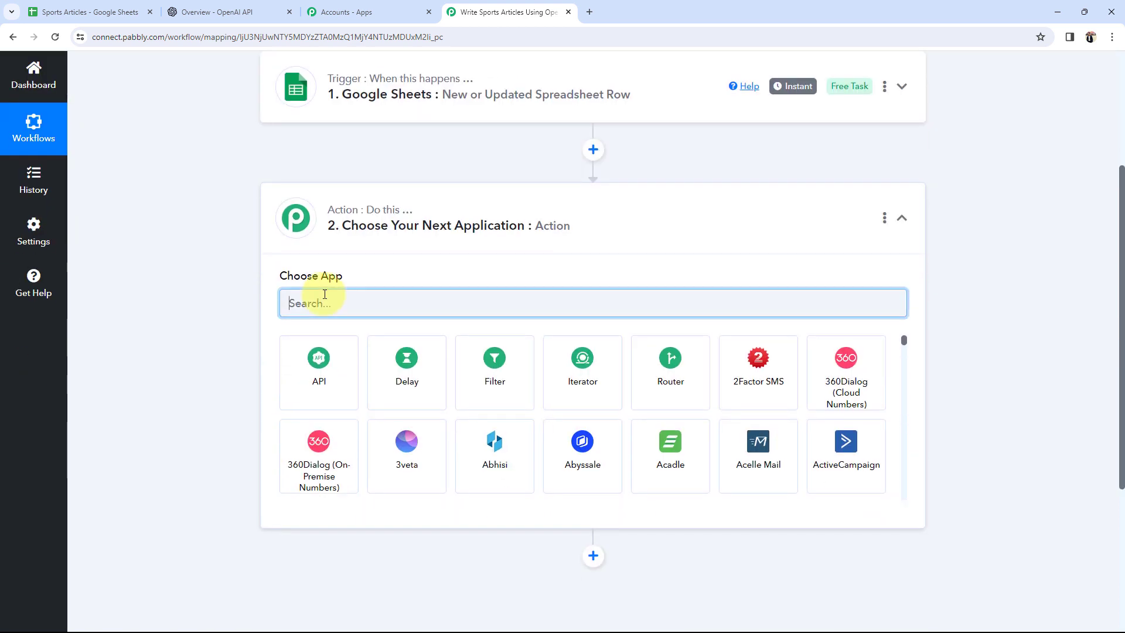
{"action": "type", "text": "open"}
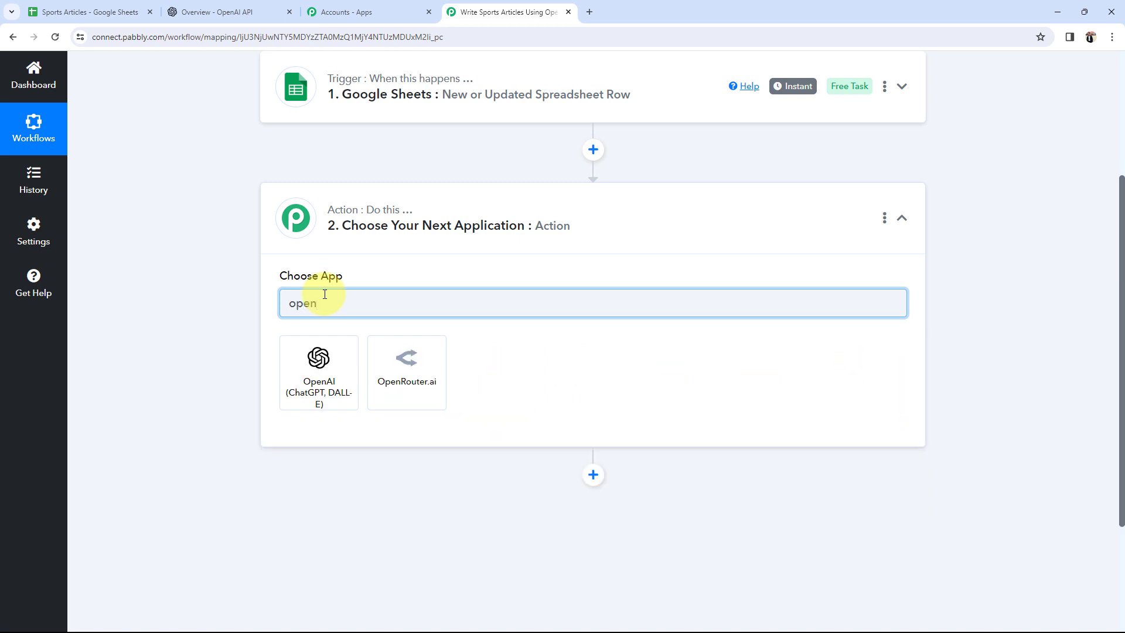
{"action": "left_click", "coordinate": [305, 382]}
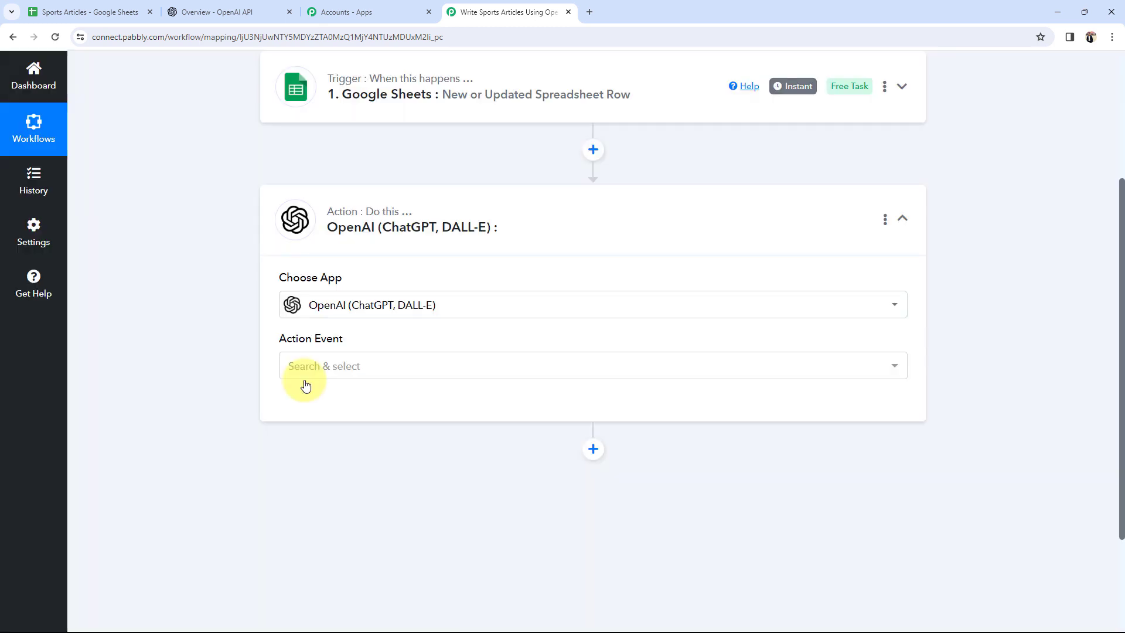
{"action": "left_click", "coordinate": [298, 368]}
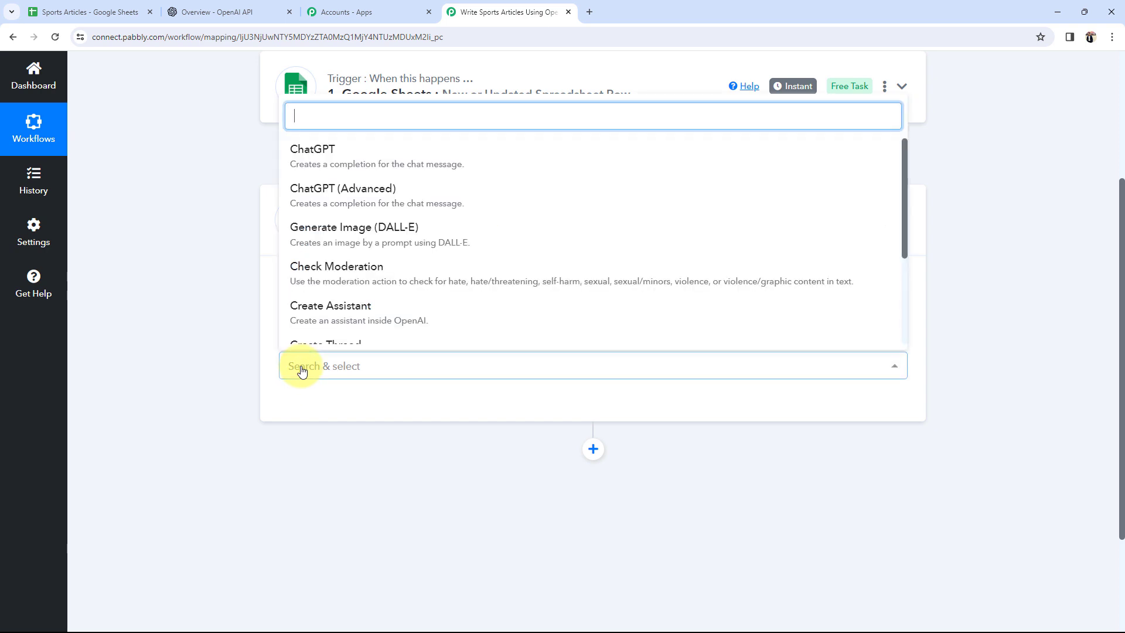
{"action": "left_click", "coordinate": [301, 155]}
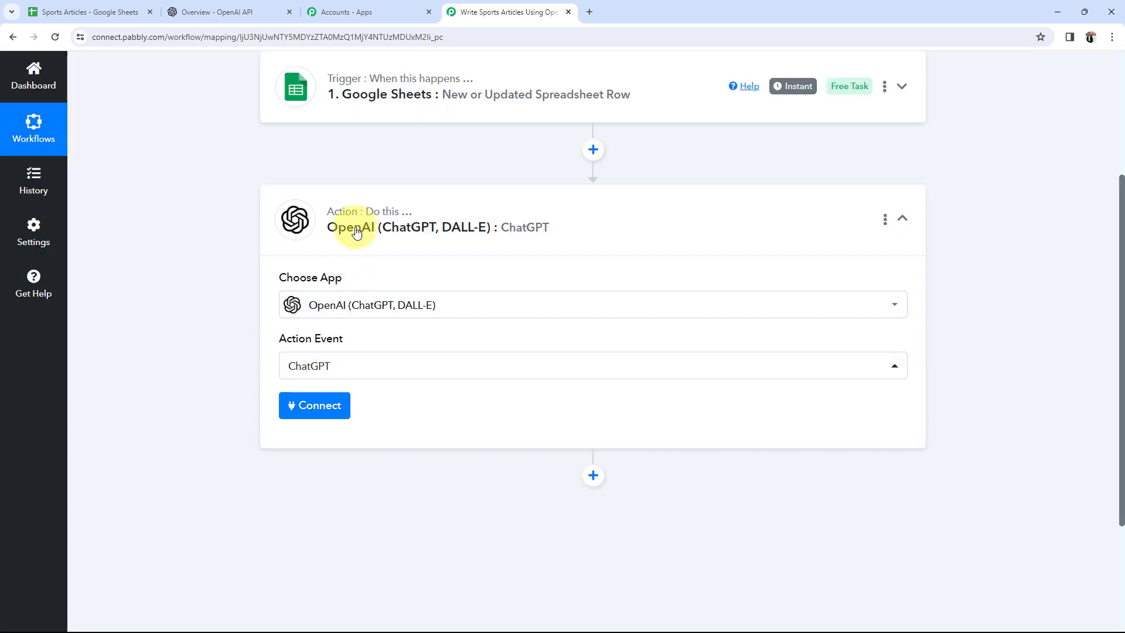
{"action": "left_click", "coordinate": [351, 220]}
- Expand the Google Sheets trigger step and check the titles in the Sports Articles sheet before returning to the workflow
{"action": "scroll", "coordinate": [248, 283], "scroll_direction": "up", "scroll_amount": 3}
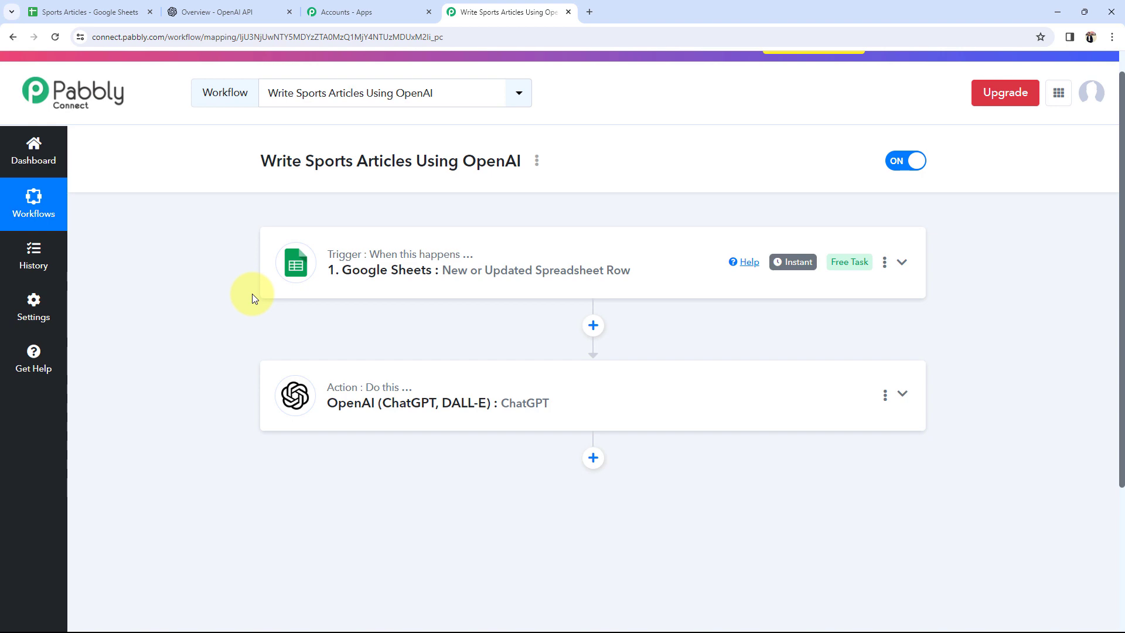
{"action": "left_click", "coordinate": [387, 275]}
{"action": "scroll", "coordinate": [226, 358], "scroll_direction": "down", "scroll_amount": 3}
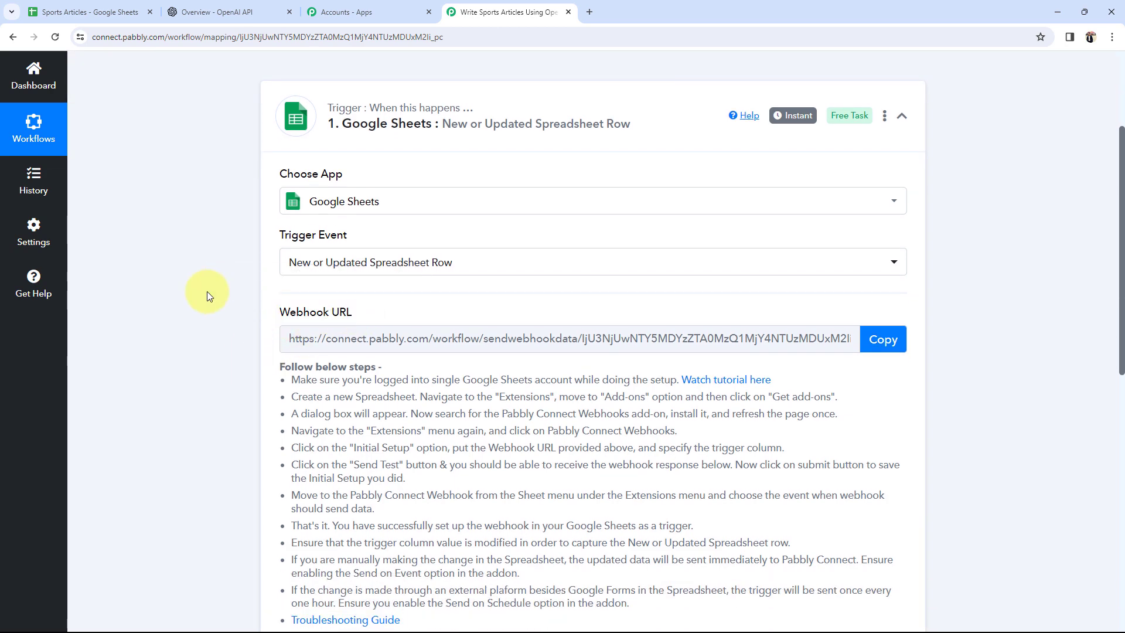
{"action": "left_click", "coordinate": [91, 12]}
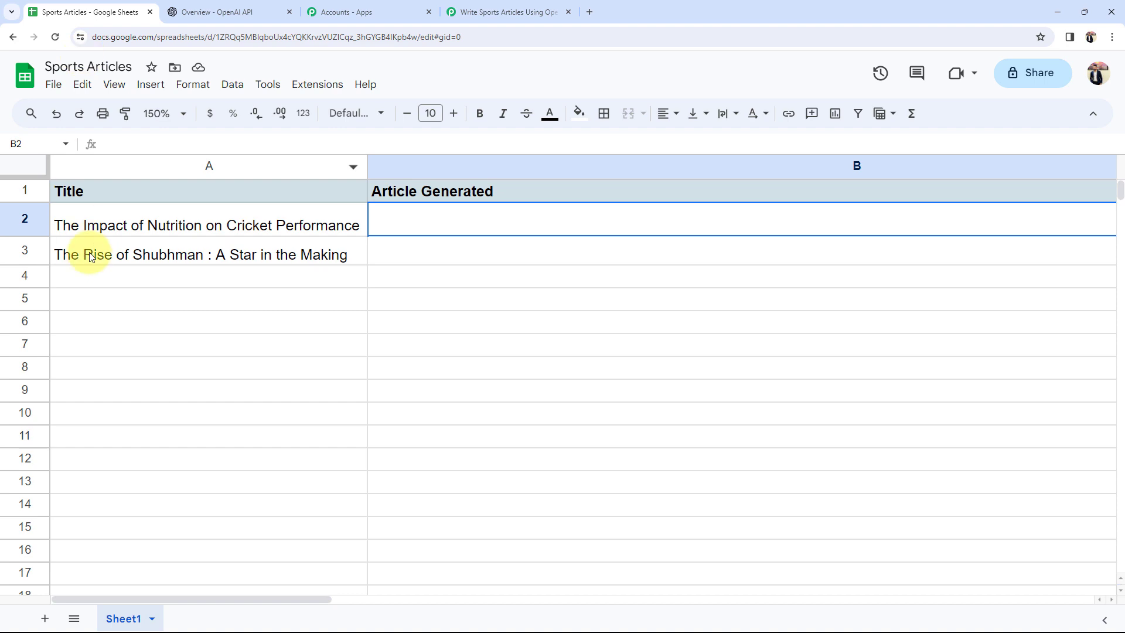
{"action": "left_click", "coordinate": [246, 323]}
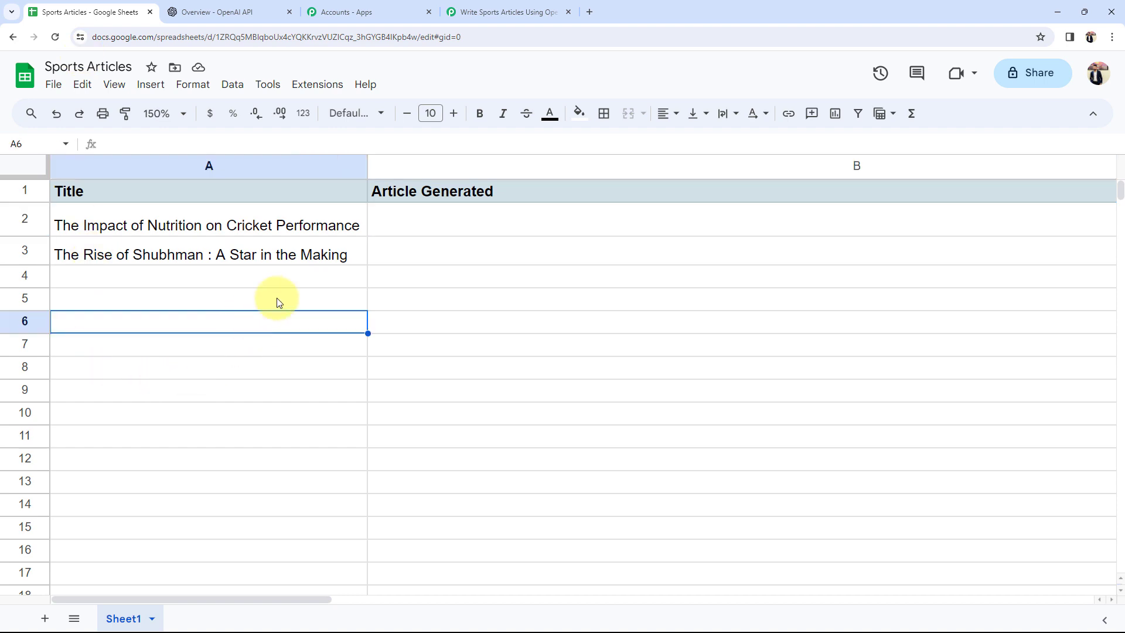
{"action": "left_click", "coordinate": [491, 11]}
{"action": "scroll", "coordinate": [381, 410], "scroll_direction": "down", "scroll_amount": 1}
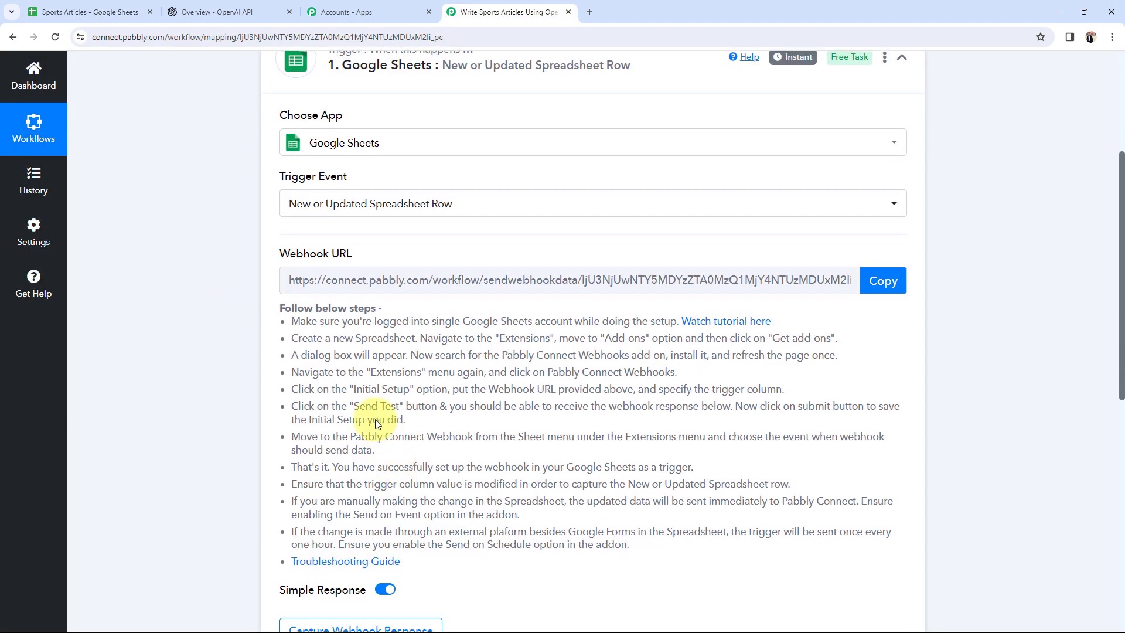
- Copy the Google Sheets trigger's webhook URL and review the setup instructions beneath it
{"action": "mouse_move", "coordinate": [293, 256]}
{"action": "left_click_drag", "start_coordinate": [284, 254], "coordinate": [228, 317]}
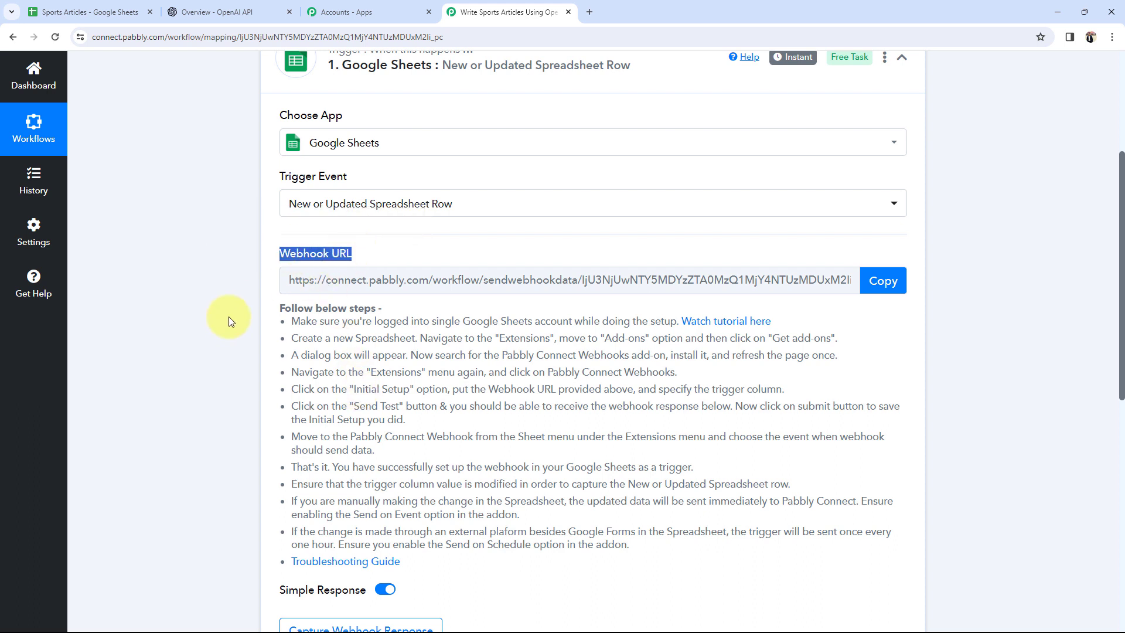
{"action": "left_click", "coordinate": [226, 319]}
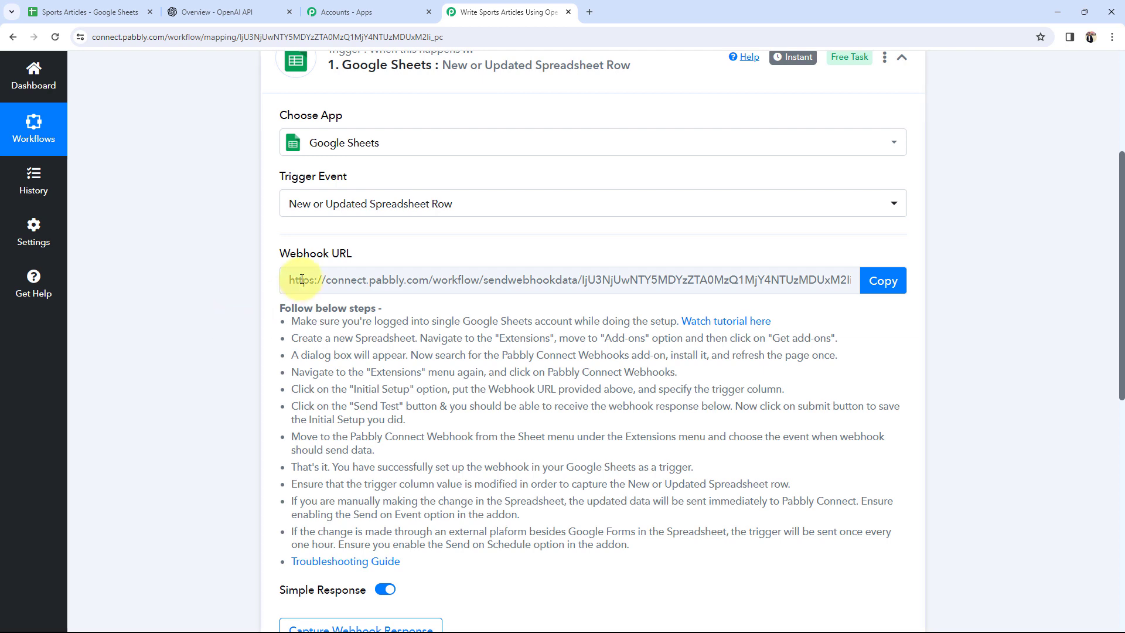
{"action": "left_click", "coordinate": [882, 293]}
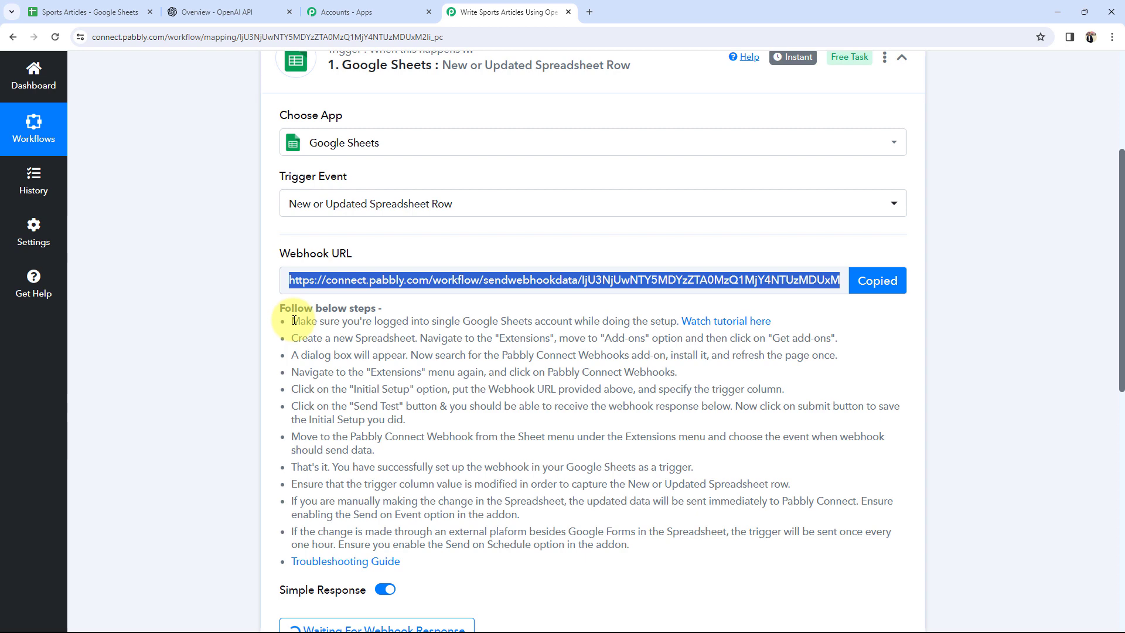
{"action": "left_click_drag", "start_coordinate": [294, 321], "coordinate": [659, 530]}
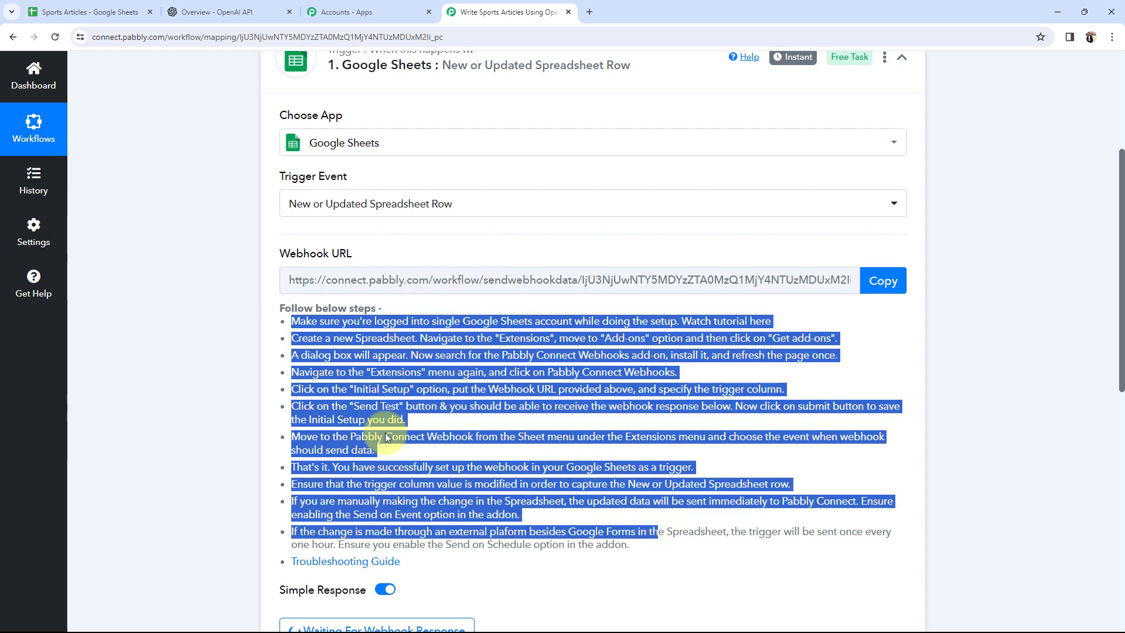
{"action": "left_click", "coordinate": [284, 329]}
- In the Sports Articles sheet, look up the Pabbly Connect Webhooks add-on in the Google Workspace Marketplace, and close the marketplace
{"action": "left_click", "coordinate": [87, 12]}
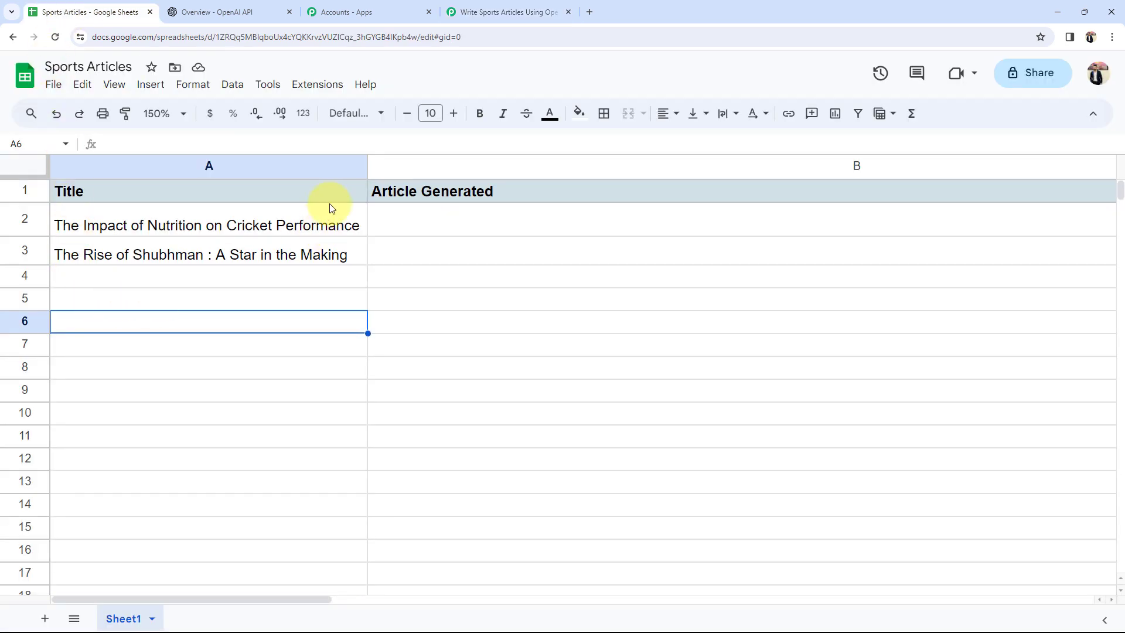
{"action": "left_click", "coordinate": [317, 86]}
{"action": "mouse_move", "coordinate": [328, 110]}
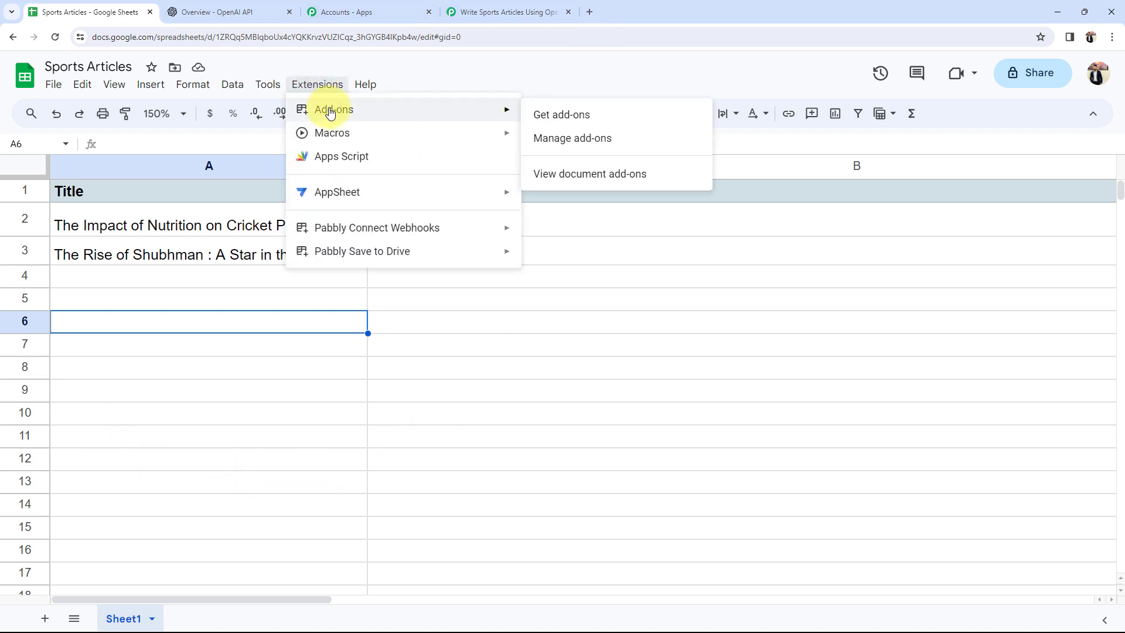
{"action": "left_click", "coordinate": [551, 110]}
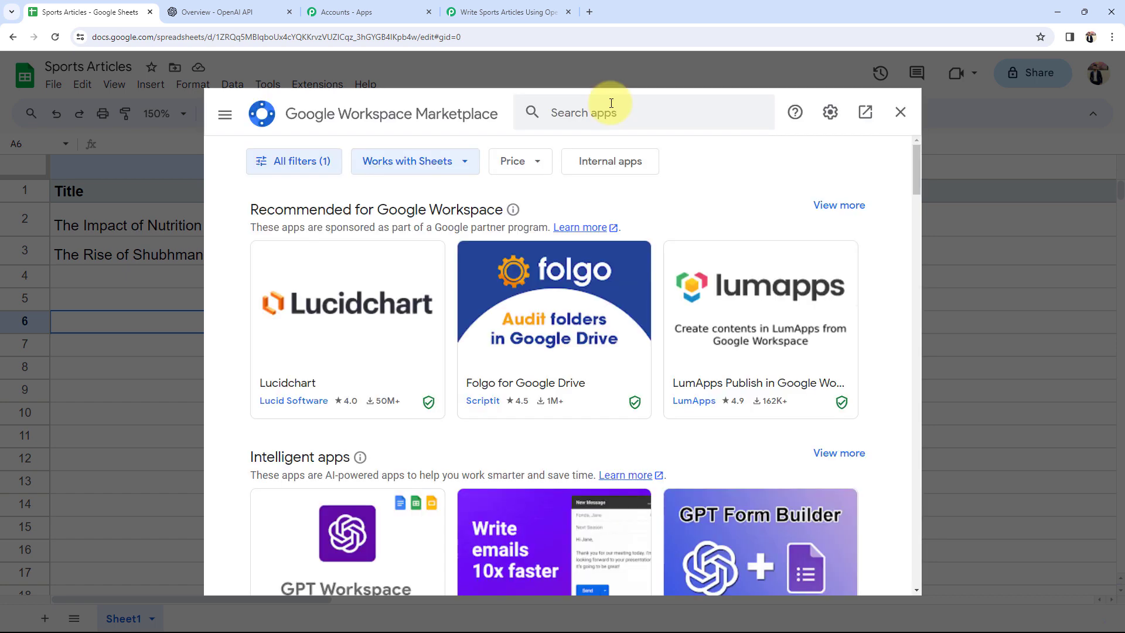
{"action": "left_click", "coordinate": [609, 102]}
{"action": "type", "text": "pabbl"}
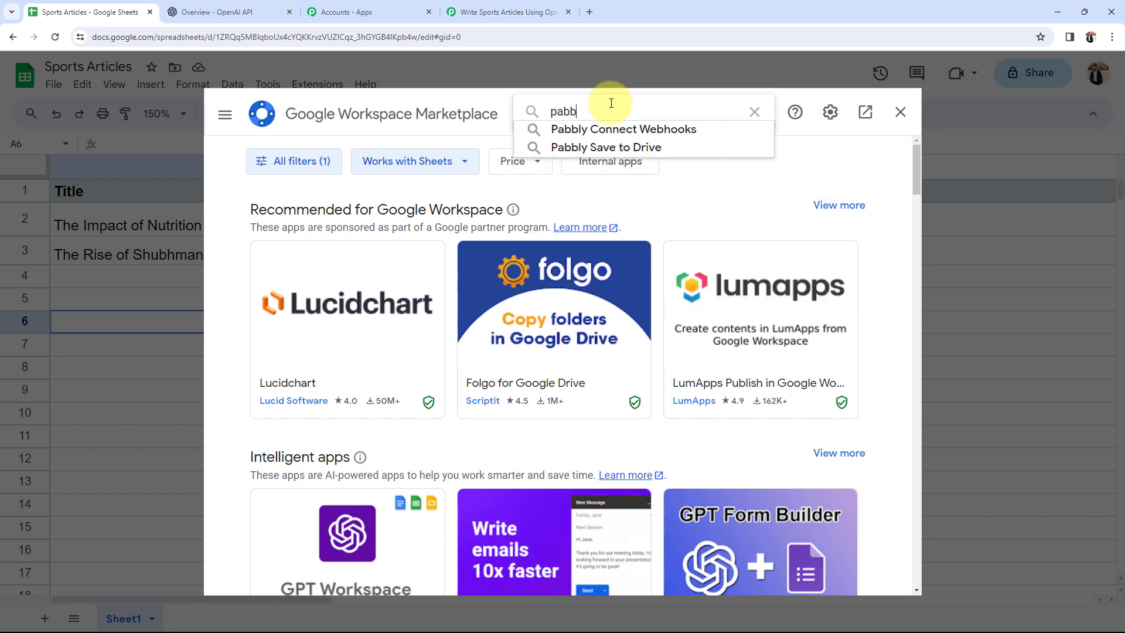
{"action": "left_click", "coordinate": [619, 124]}
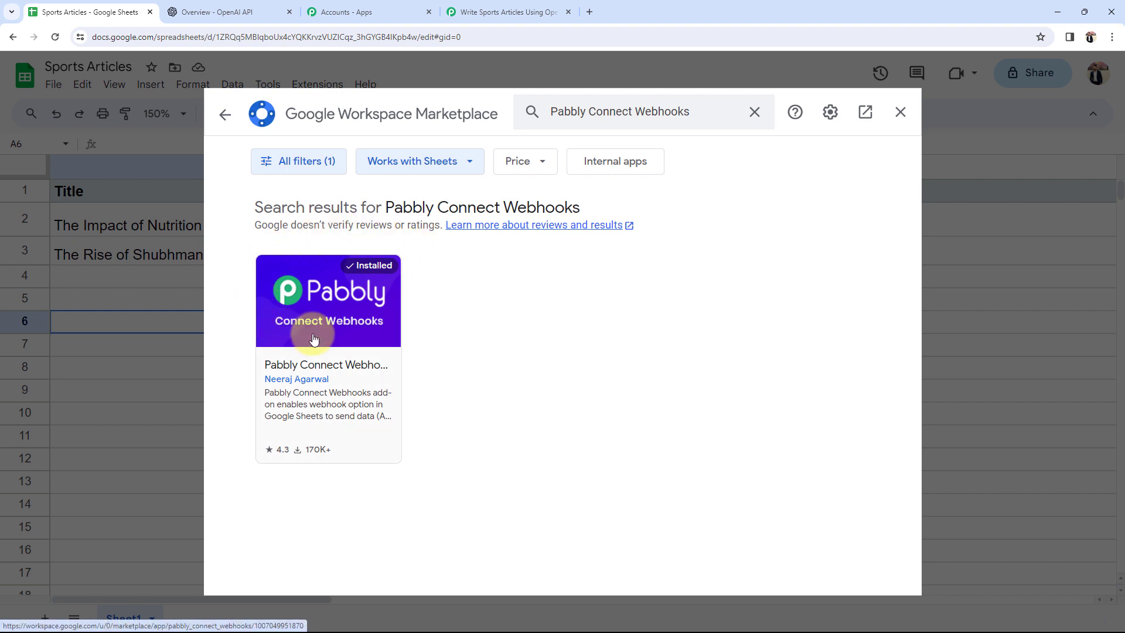
{"action": "left_click", "coordinate": [900, 112]}
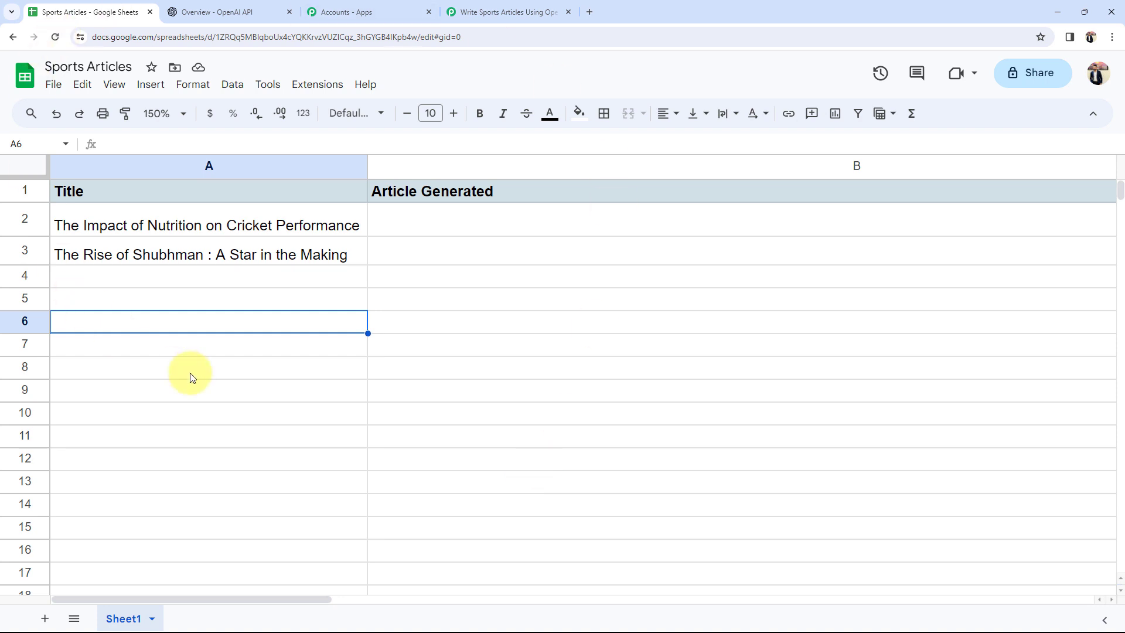
- Open the Initial Setup of the Pabbly Connect Webhooks add-on for Sheet1 and review its webhook URL and trigger column fields
{"action": "left_click", "coordinate": [328, 87]}
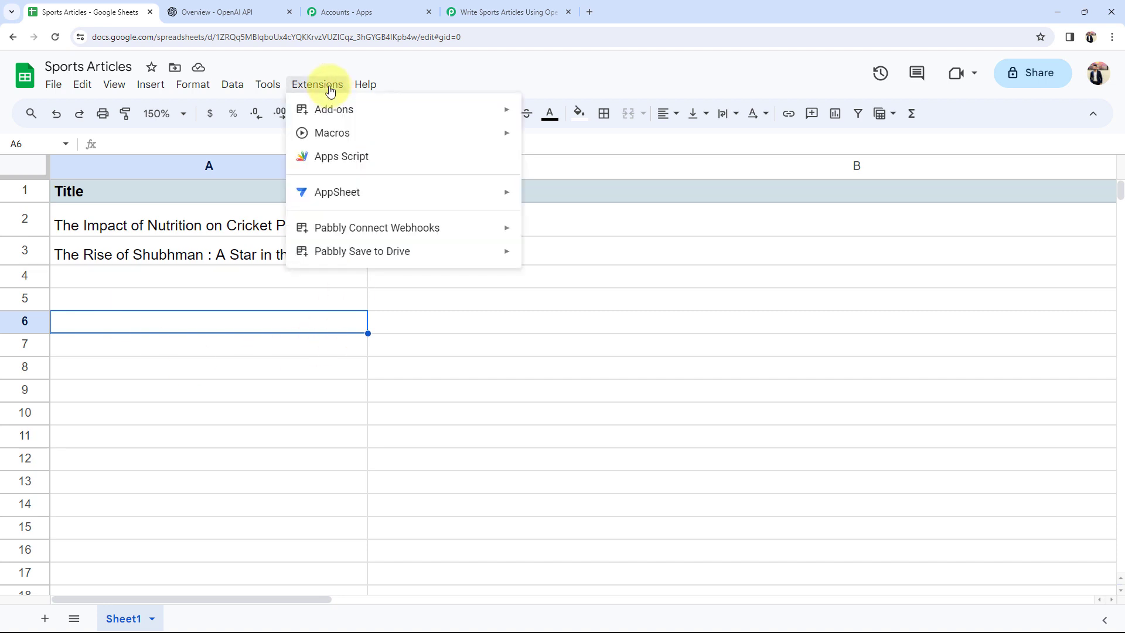
{"action": "mouse_move", "coordinate": [336, 227]}
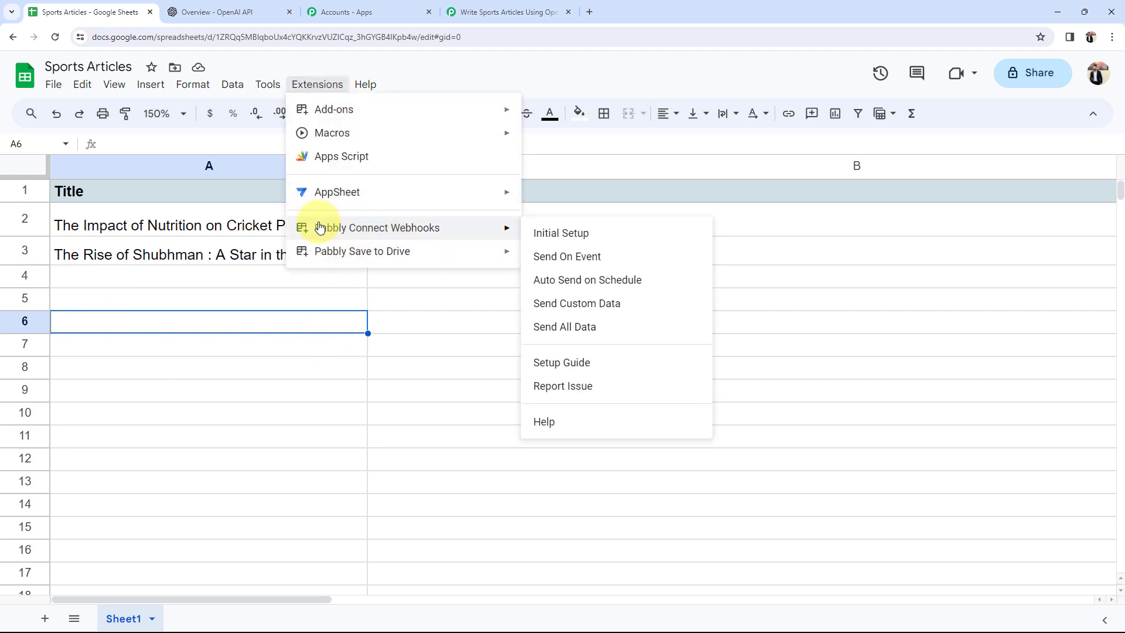
{"action": "left_click", "coordinate": [542, 233]}
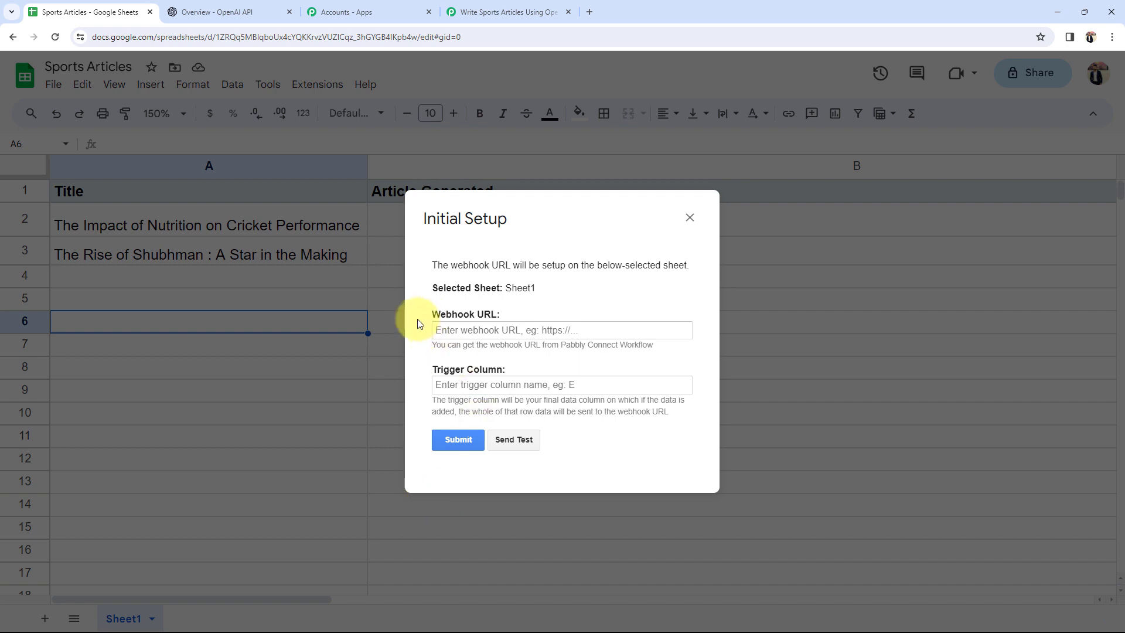
{"action": "left_click_drag", "start_coordinate": [422, 320], "coordinate": [548, 312]}
{"action": "left_click_drag", "start_coordinate": [431, 375], "coordinate": [519, 360]}
{"action": "left_click", "coordinate": [490, 355]}
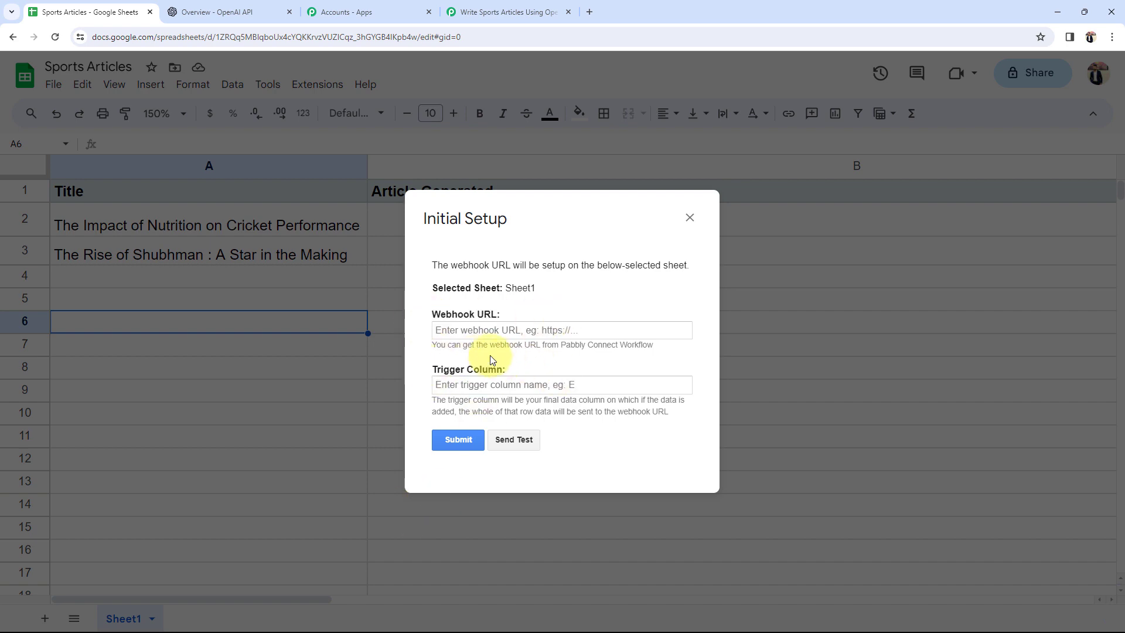
- Copy the webhook URL from the Pabbly Connect trigger again and enter it as the Webhook URL in the sheet's Initial Setup
{"action": "left_click", "coordinate": [469, 12]}
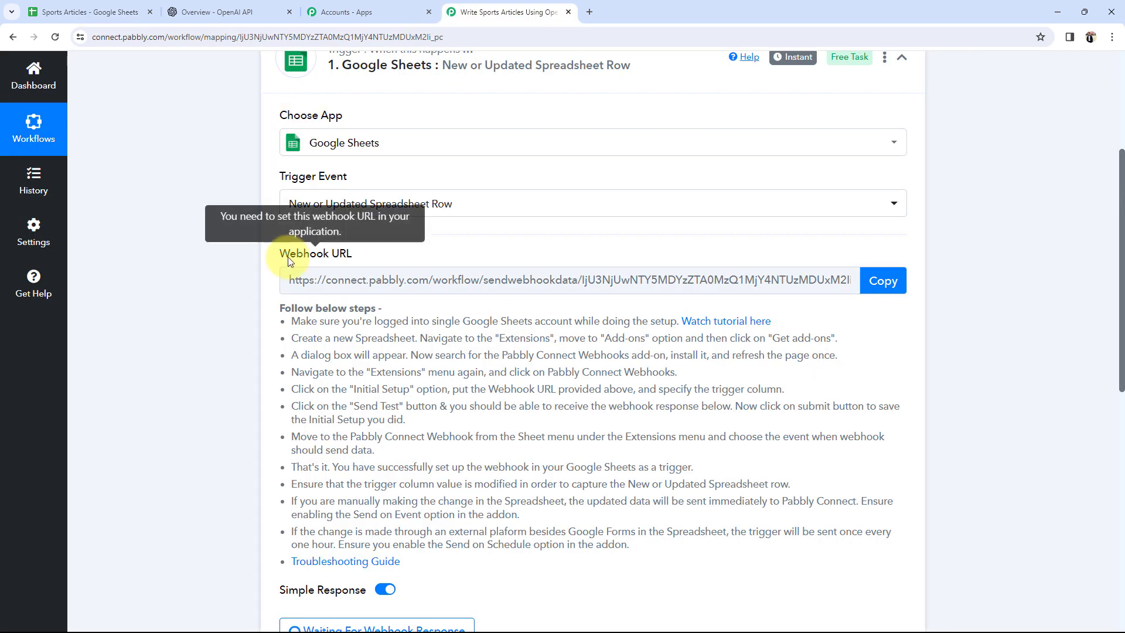
{"action": "left_click_drag", "start_coordinate": [287, 256], "coordinate": [324, 266]}
{"action": "left_click", "coordinate": [887, 285]}
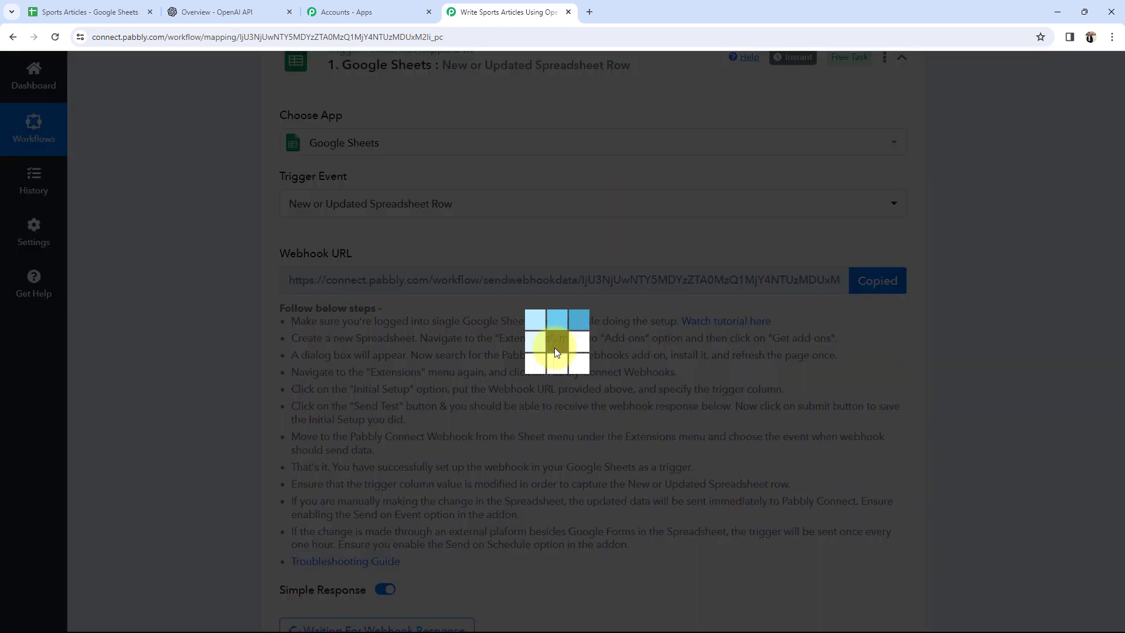
{"action": "left_click", "coordinate": [105, 12]}
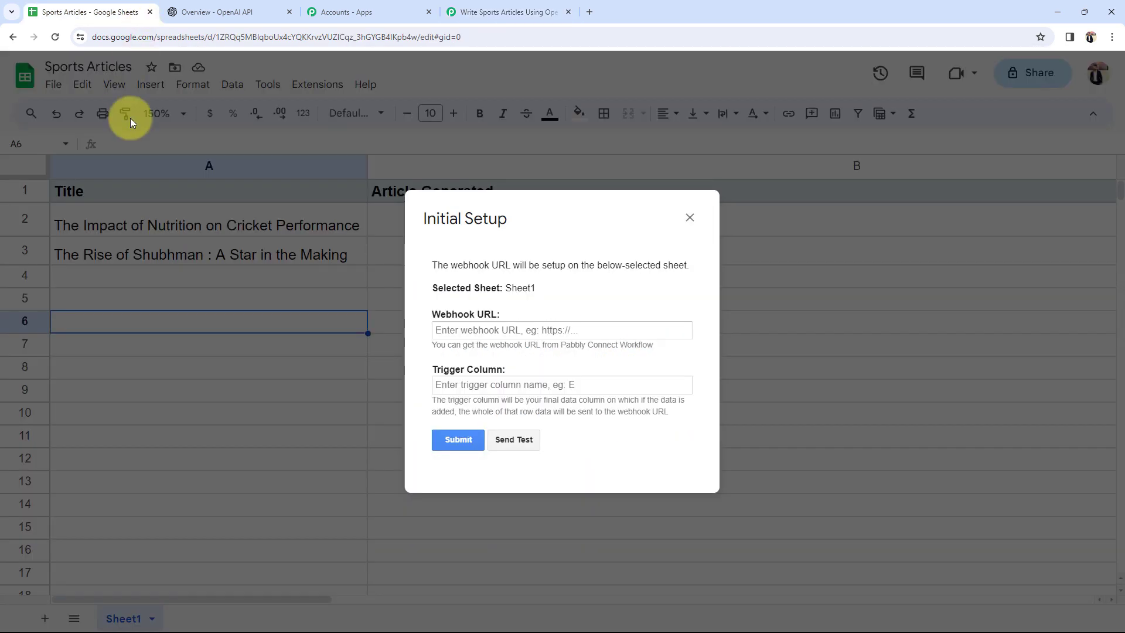
{"action": "left_click", "coordinate": [470, 326]}
{"action": "key", "text": "ctrl+v"}
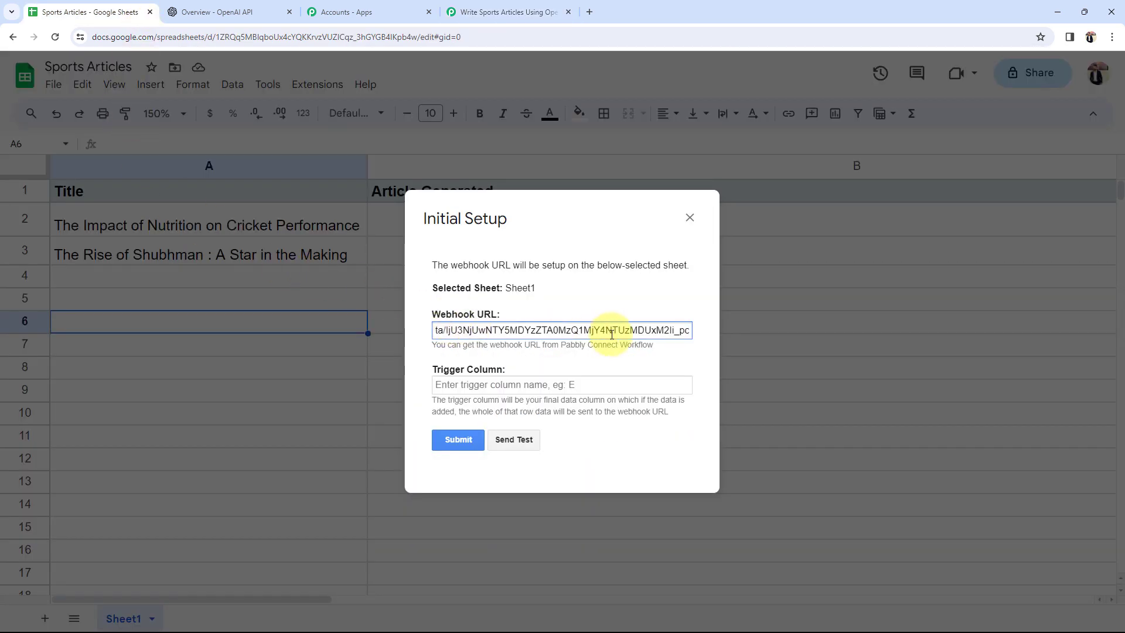
{"action": "left_click", "coordinate": [536, 355]}
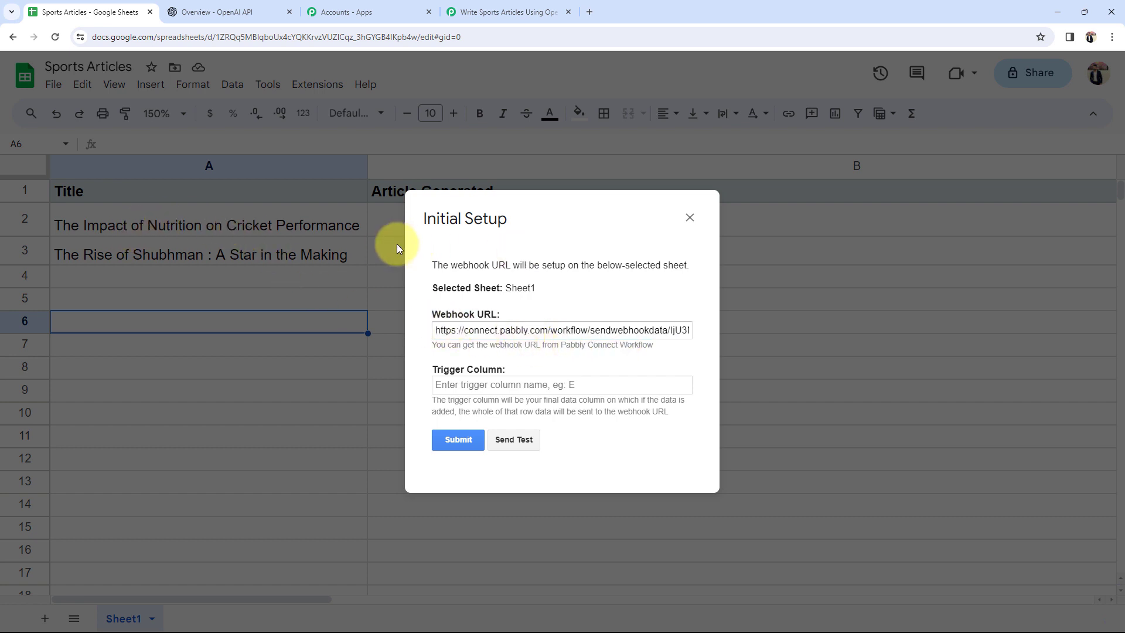
- Move the Initial Setup dialog clear of the sheet's headings, set the trigger column to A, and send a test to the webhook
{"action": "left_click_drag", "start_coordinate": [579, 215], "coordinate": [660, 272]}
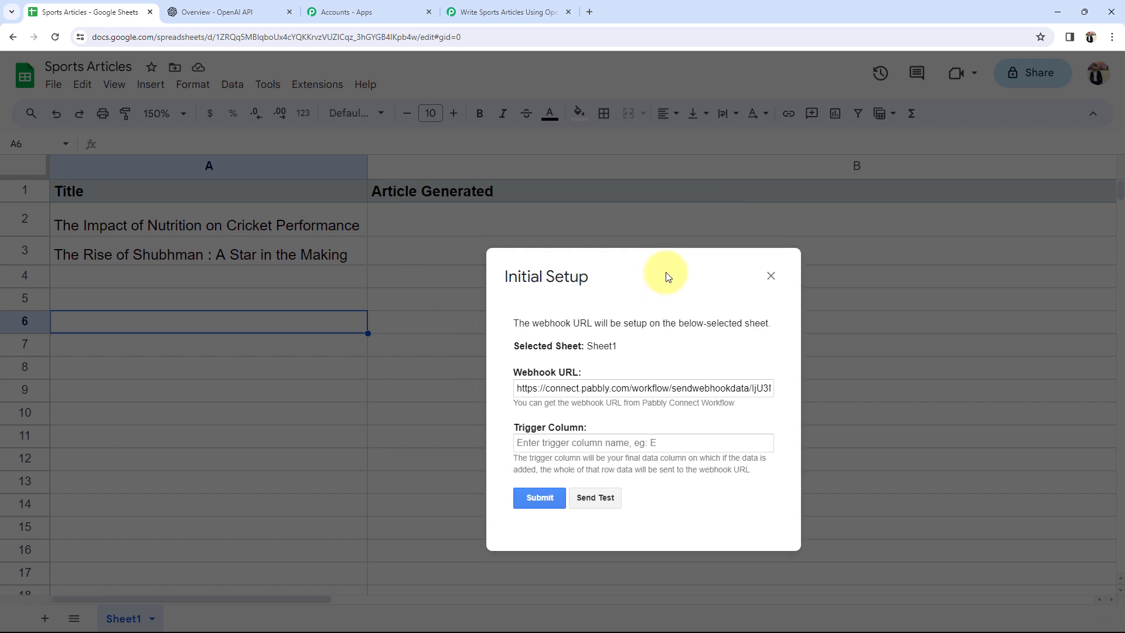
{"action": "left_click", "coordinate": [556, 442]}
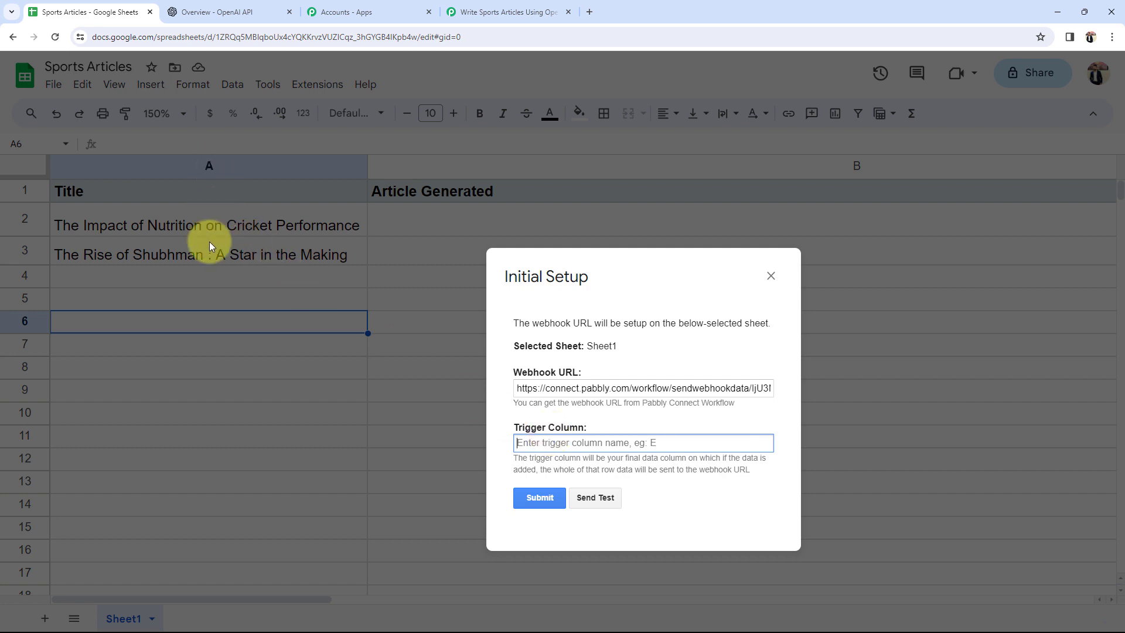
{"action": "type", "text": "A"}
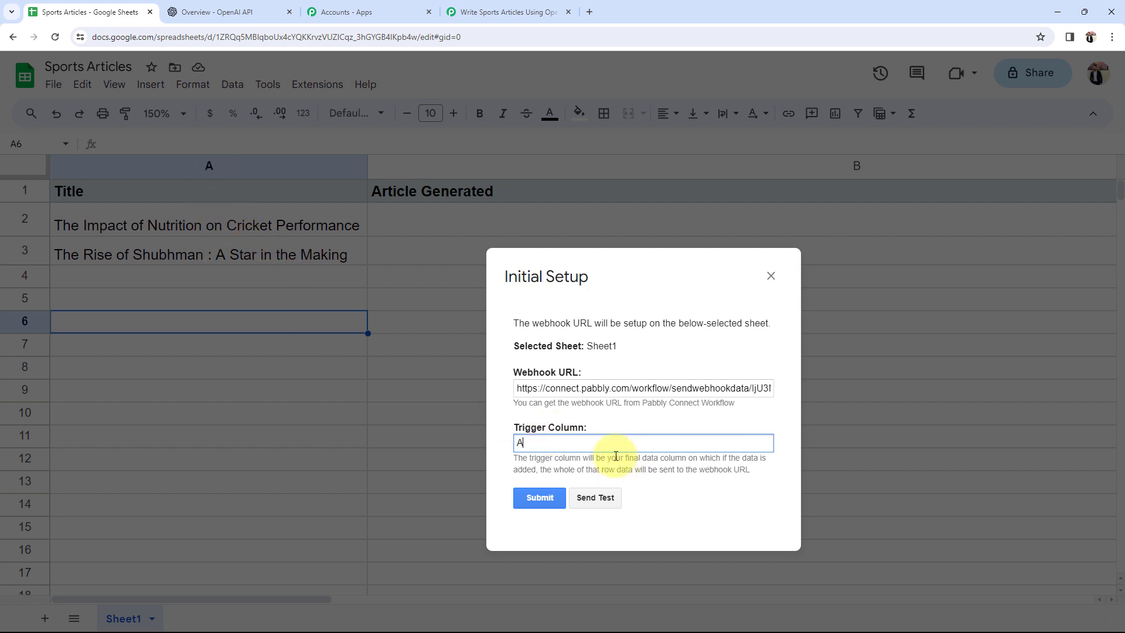
{"action": "left_click", "coordinate": [496, 423]}
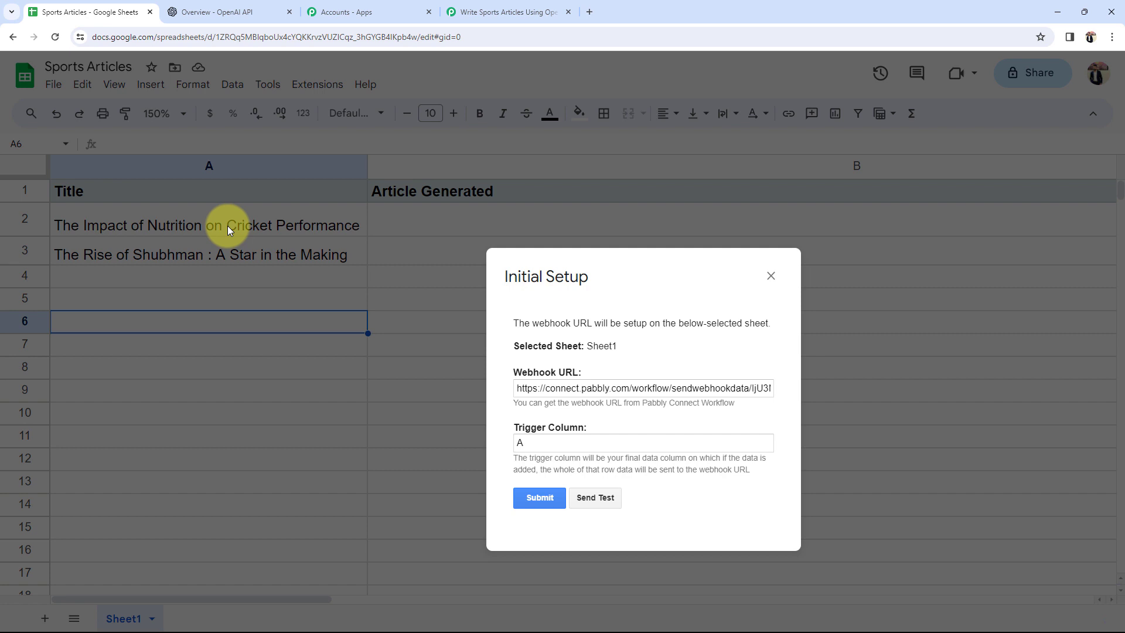
{"action": "left_click", "coordinate": [593, 496]}
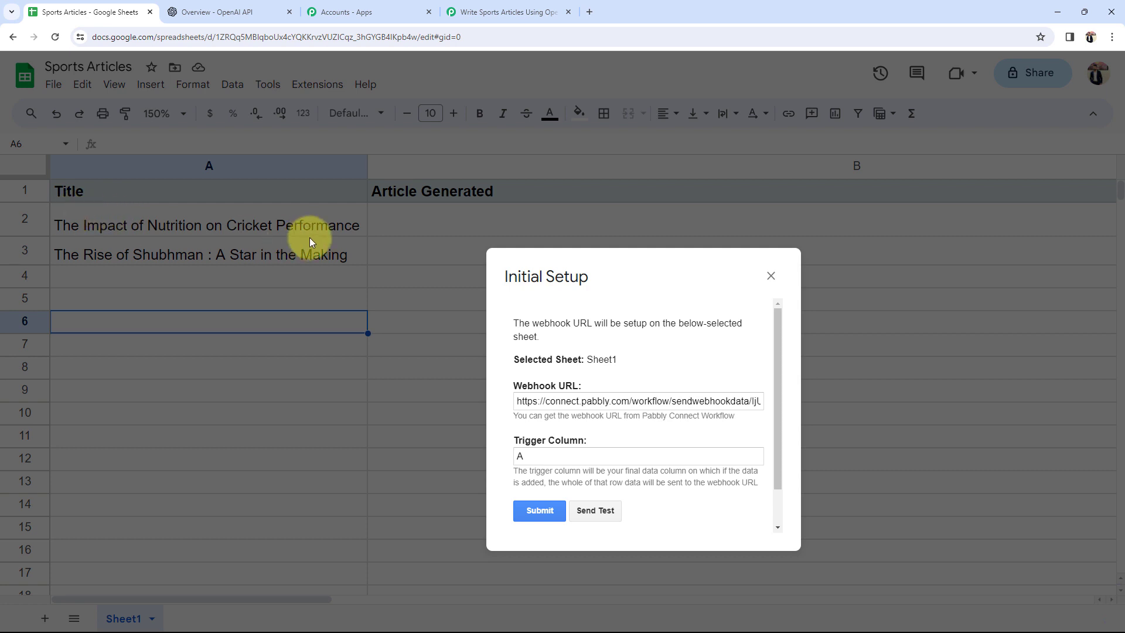
- Check the test result in the Initial Setup dialog, submit the webhook setup for Sheet1, and close the dialog
{"action": "scroll", "coordinate": [655, 395], "scroll_direction": "down", "scroll_amount": 1}
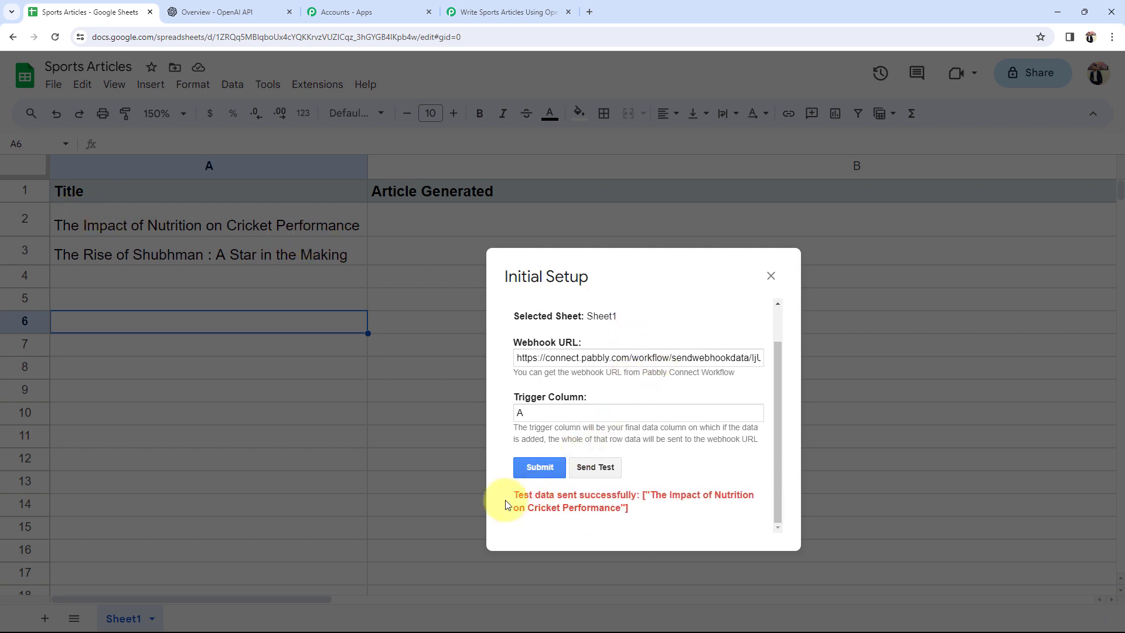
{"action": "left_click_drag", "start_coordinate": [515, 494], "coordinate": [671, 499]}
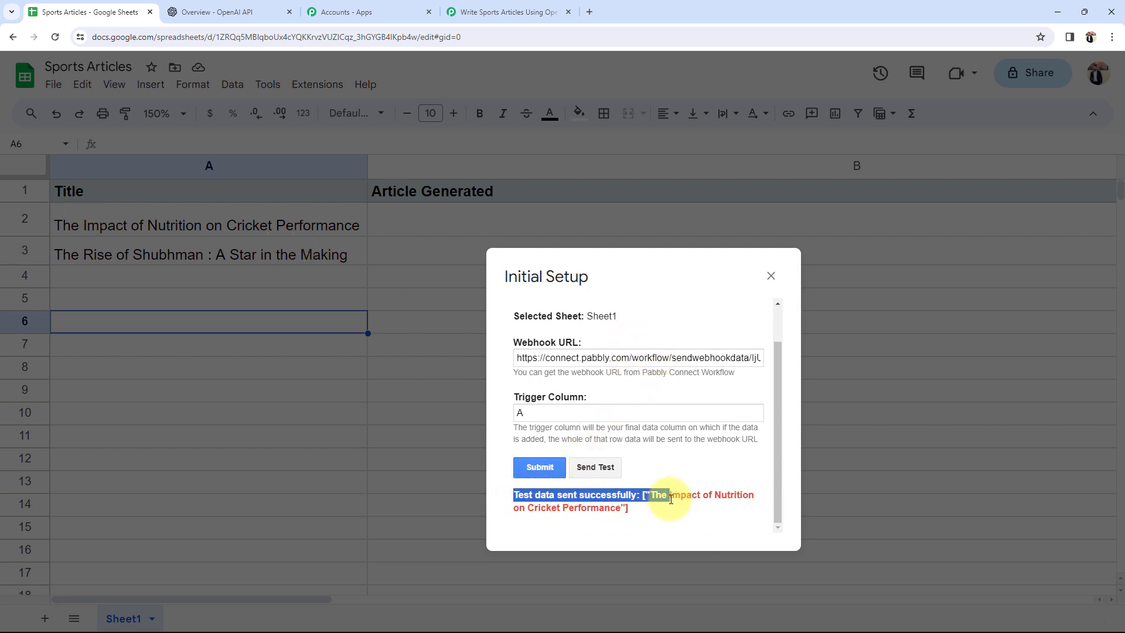
{"action": "left_click", "coordinate": [671, 499]}
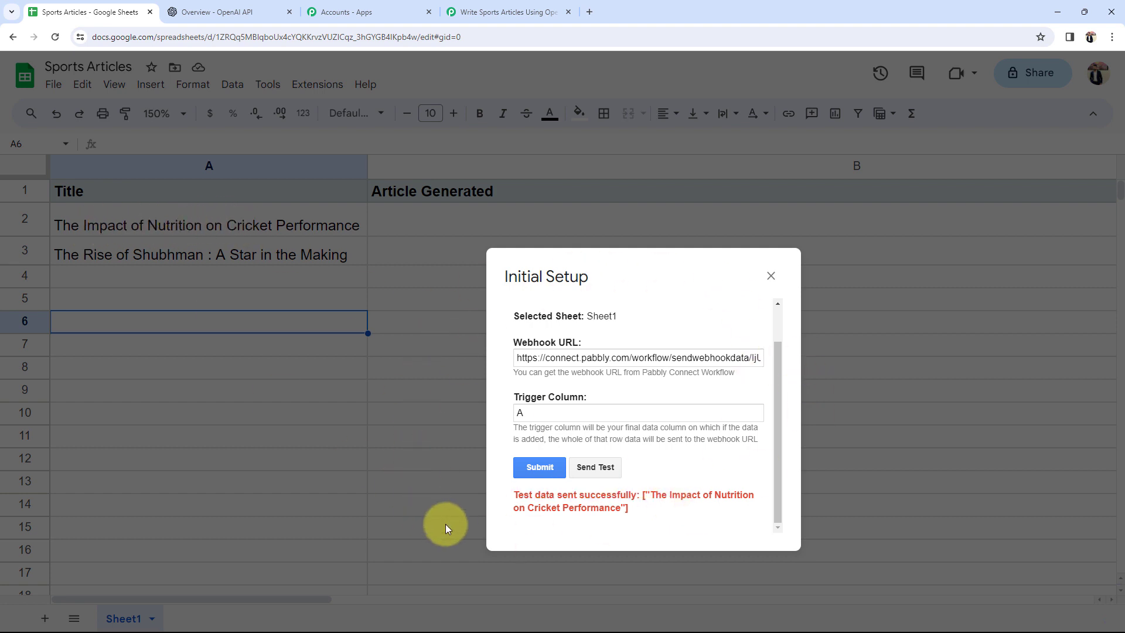
{"action": "left_click", "coordinate": [532, 473]}
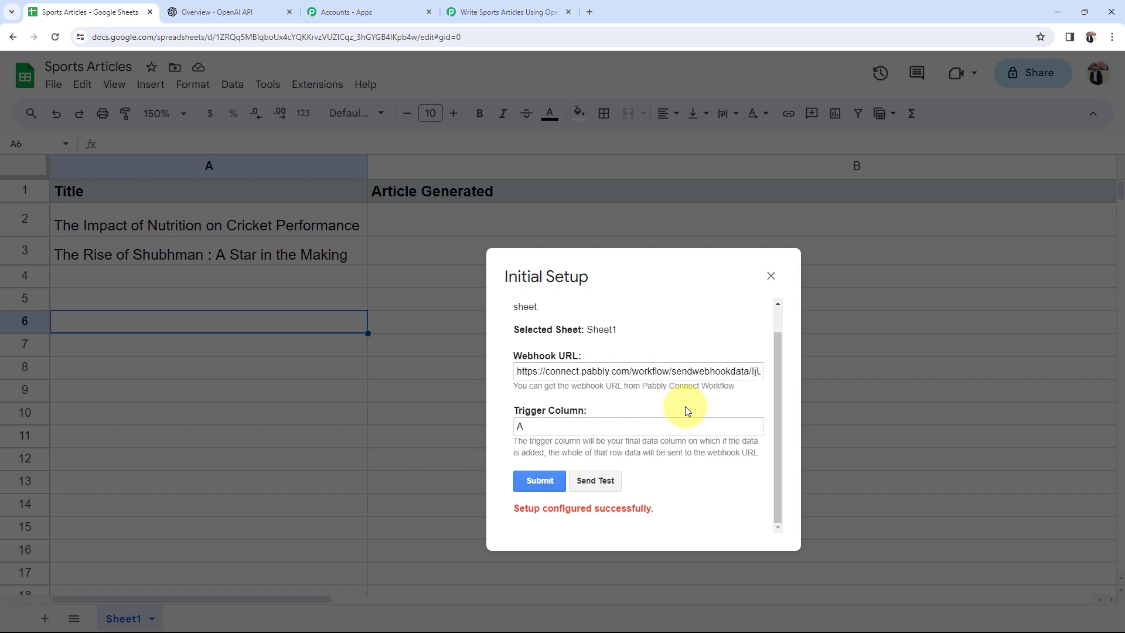
{"action": "left_click", "coordinate": [771, 275]}
{"action": "left_click", "coordinate": [475, 369]}
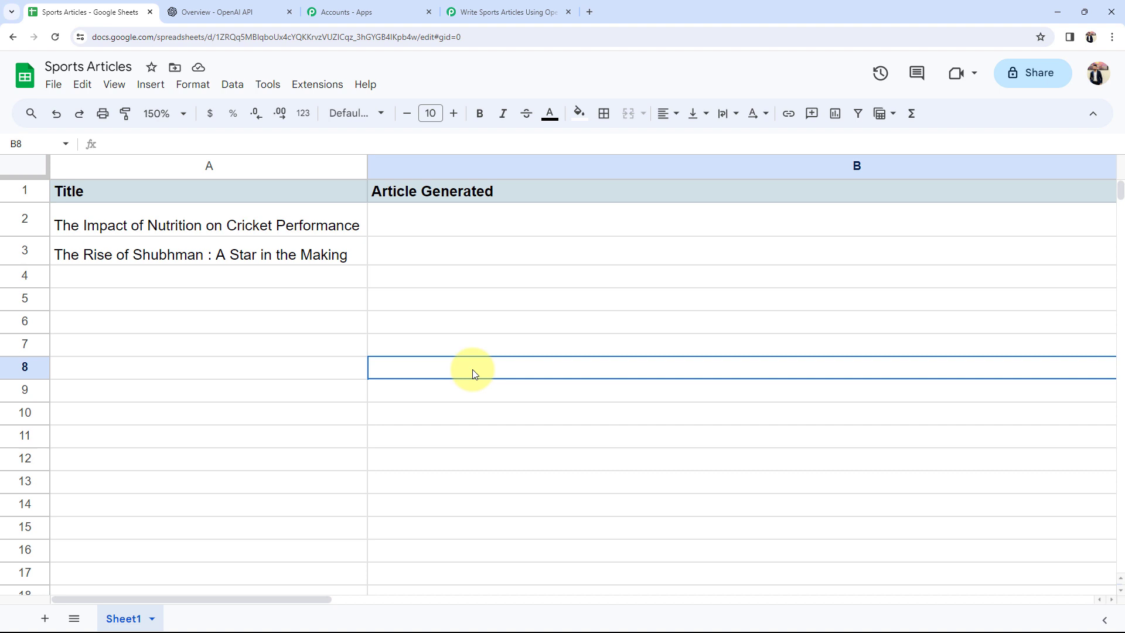
- Enable Send On Event in the Pabbly Connect Webhooks add-on for the Sports Articles sheet
{"action": "left_click", "coordinate": [317, 88]}
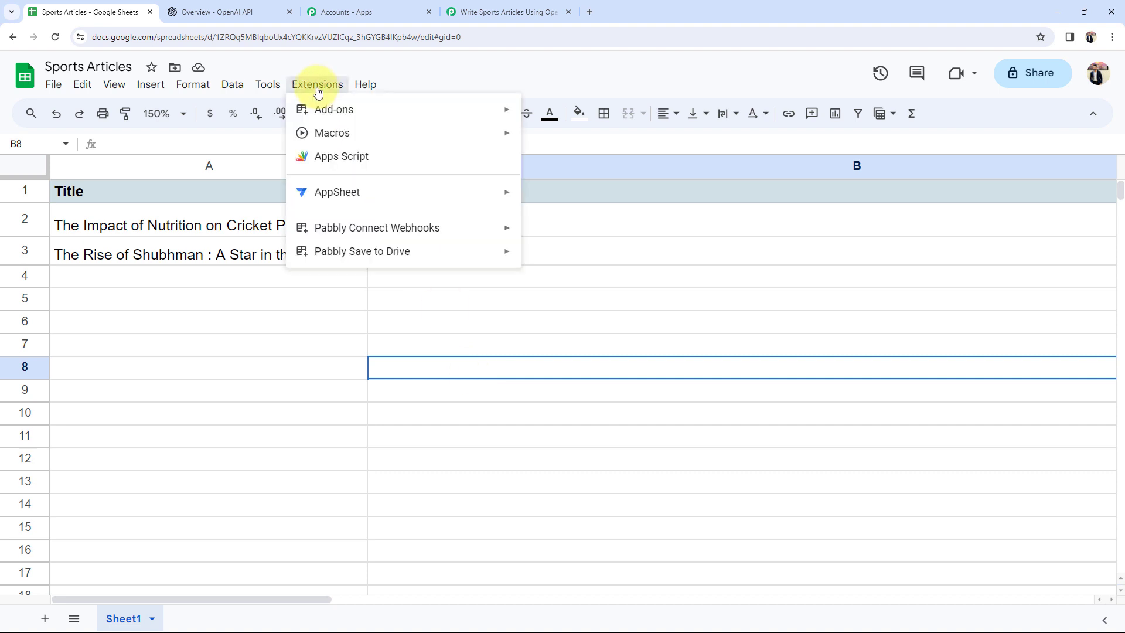
{"action": "mouse_move", "coordinate": [407, 228]}
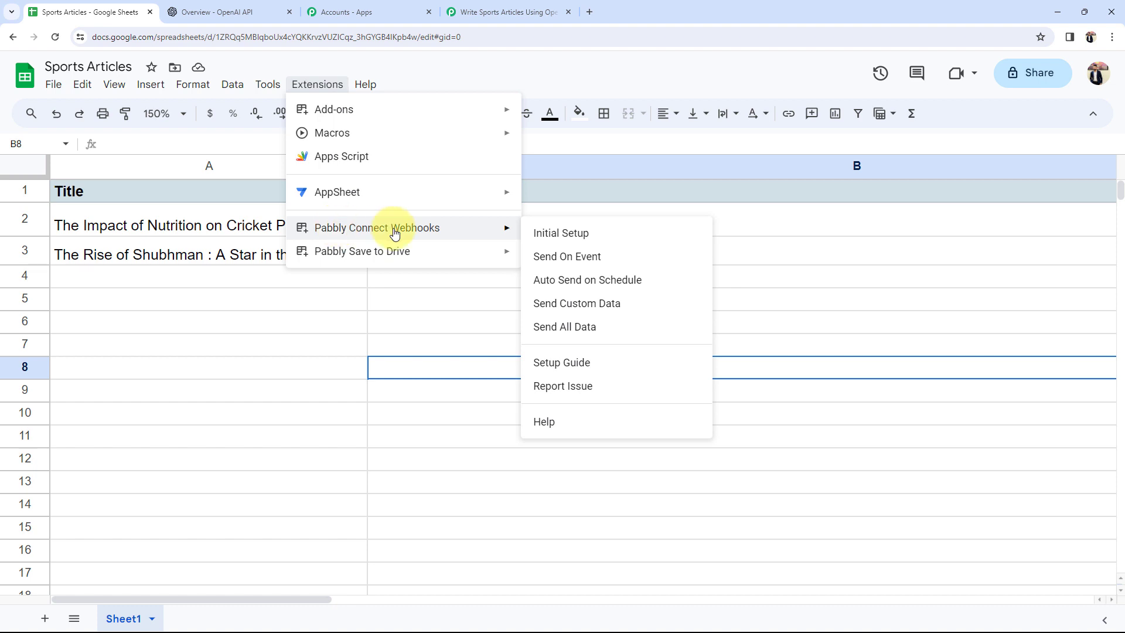
{"action": "left_click", "coordinate": [551, 258]}
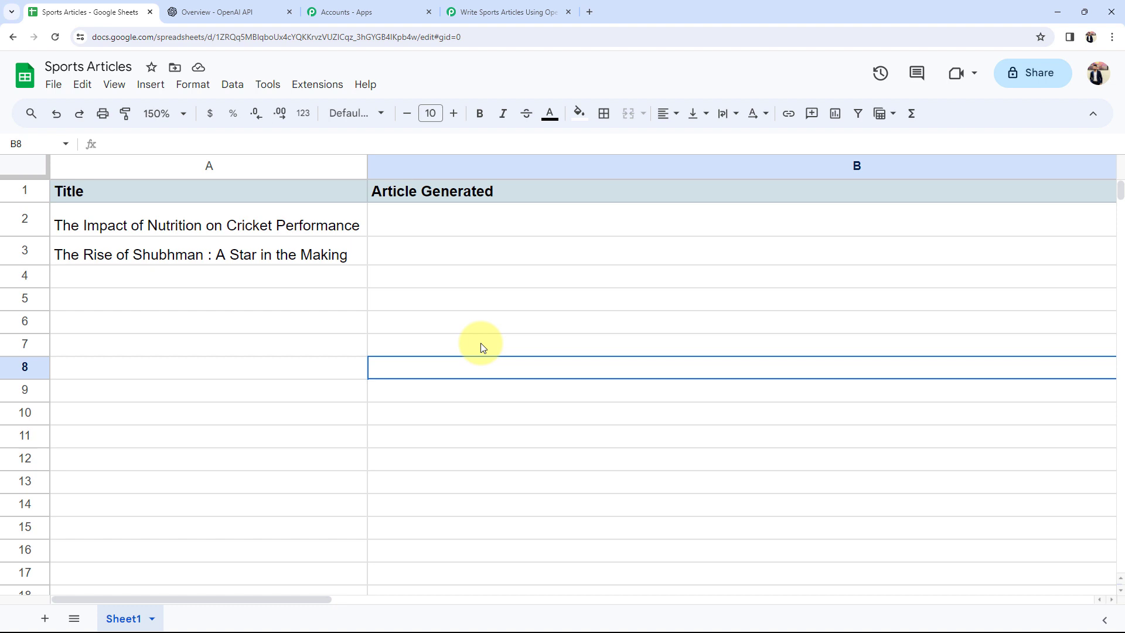
- In the Pabbly Connect trigger, examine the received webhook response's trigger column, title and spreadsheet name, and compare them with the sheet
{"action": "left_click", "coordinate": [516, 12]}
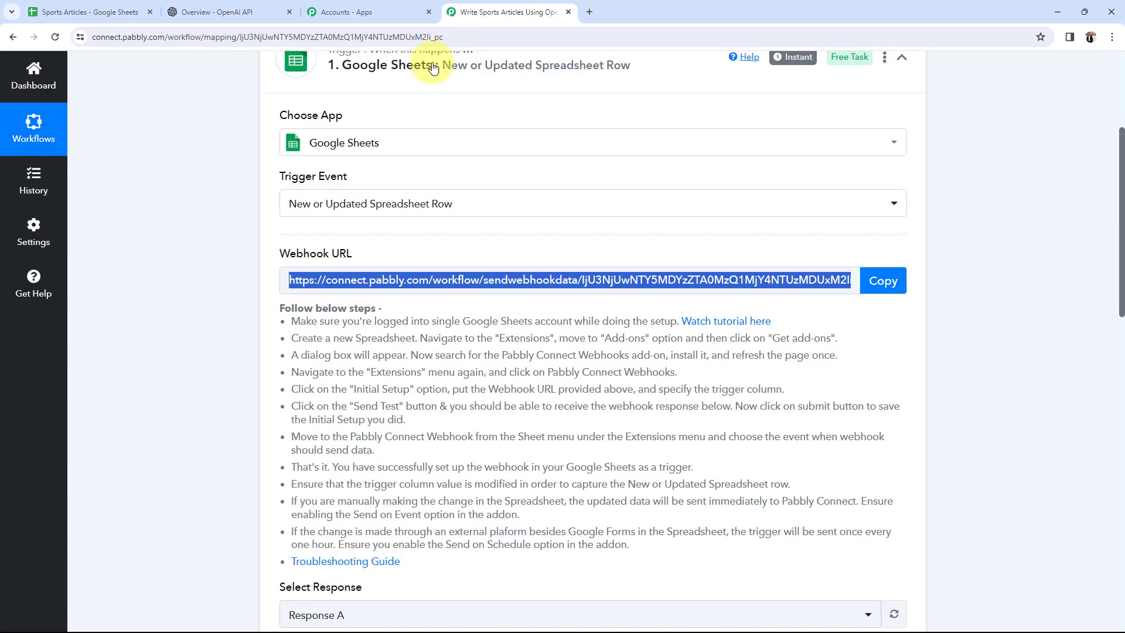
{"action": "scroll", "coordinate": [196, 271], "scroll_direction": "down", "scroll_amount": 10}
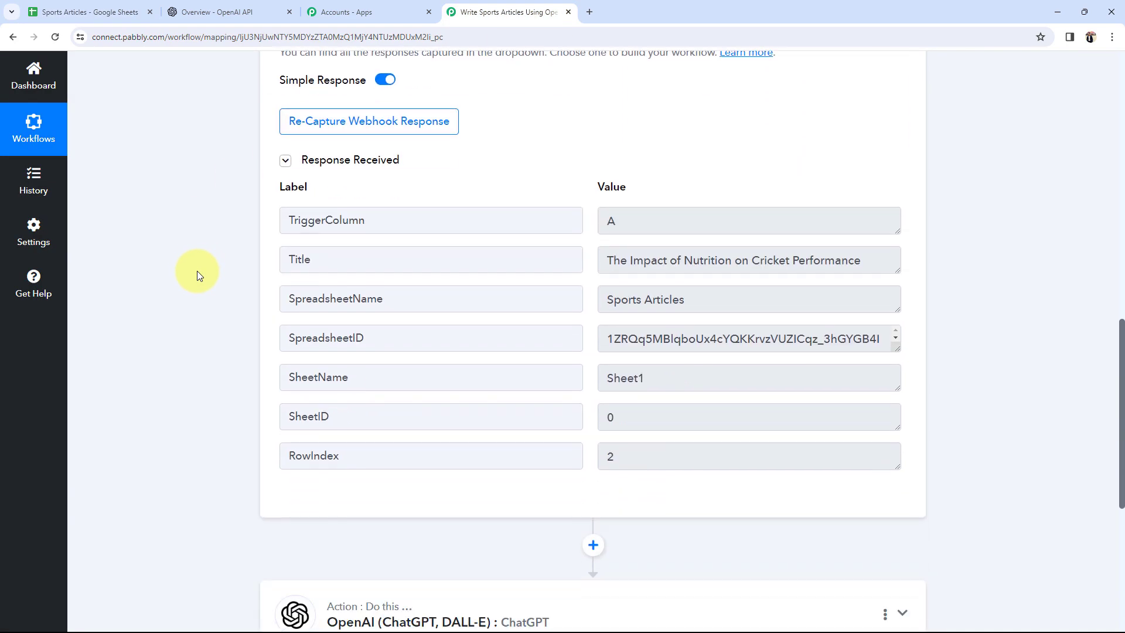
{"action": "double_click", "coordinate": [611, 221]}
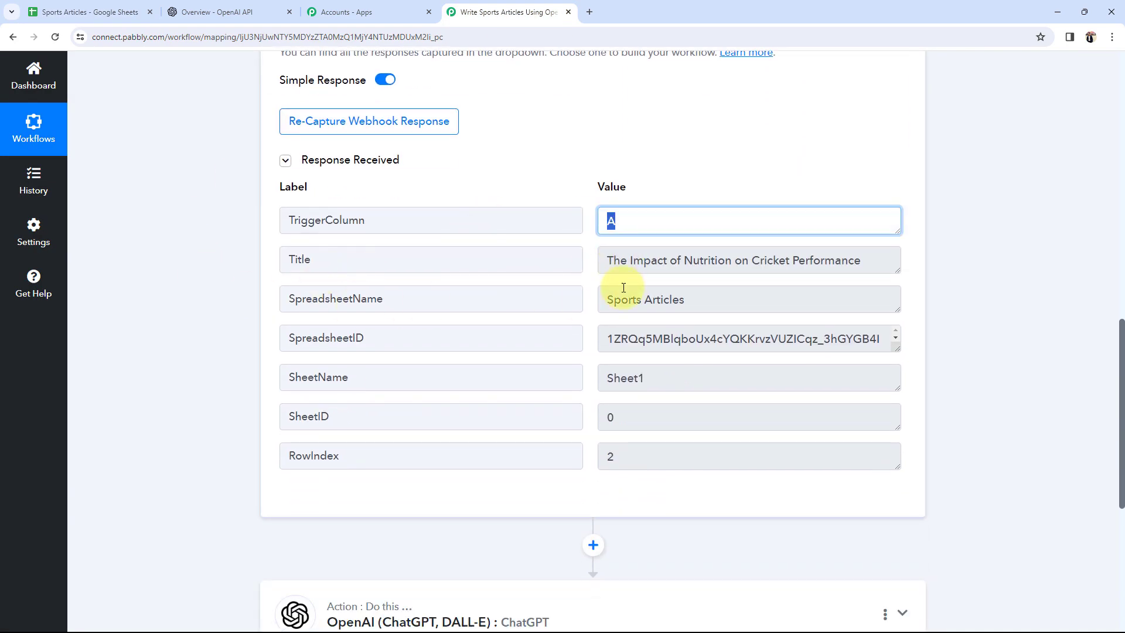
{"action": "left_click_drag", "start_coordinate": [605, 259], "coordinate": [890, 272]}
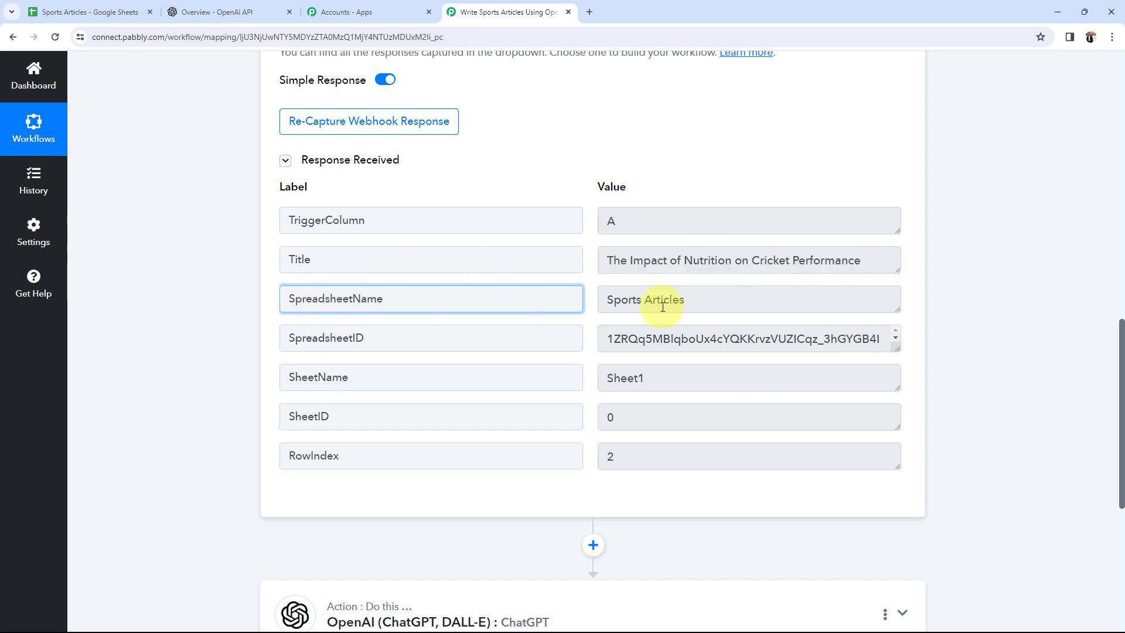
{"action": "left_click_drag", "start_coordinate": [689, 300], "coordinate": [480, 299]}
{"action": "left_click", "coordinate": [181, 405]}
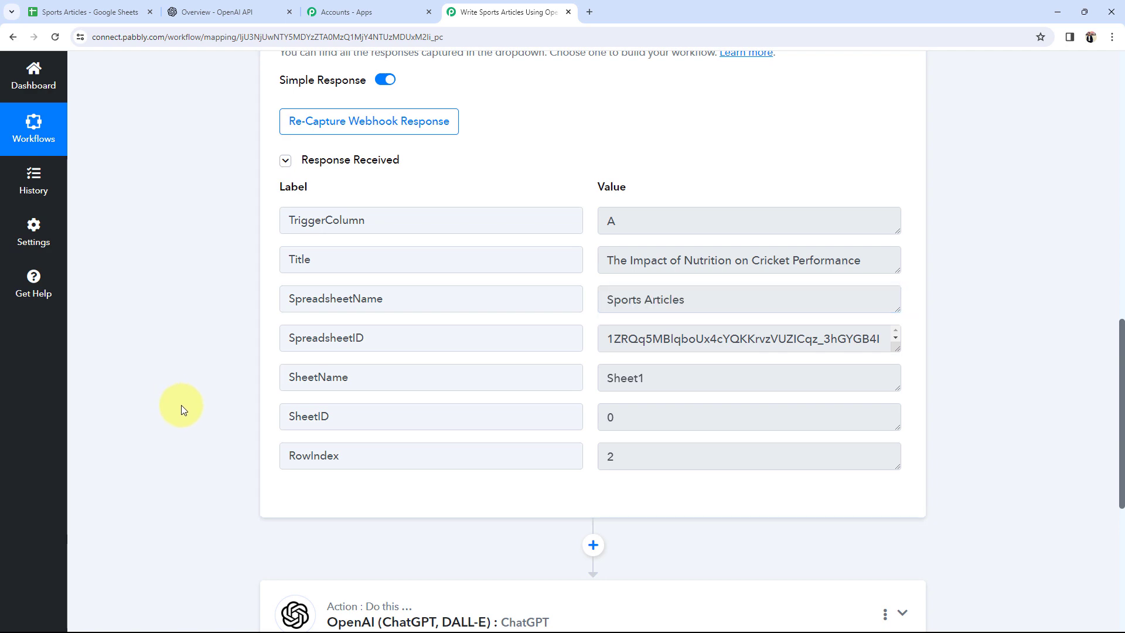
{"action": "left_click", "coordinate": [59, 11]}
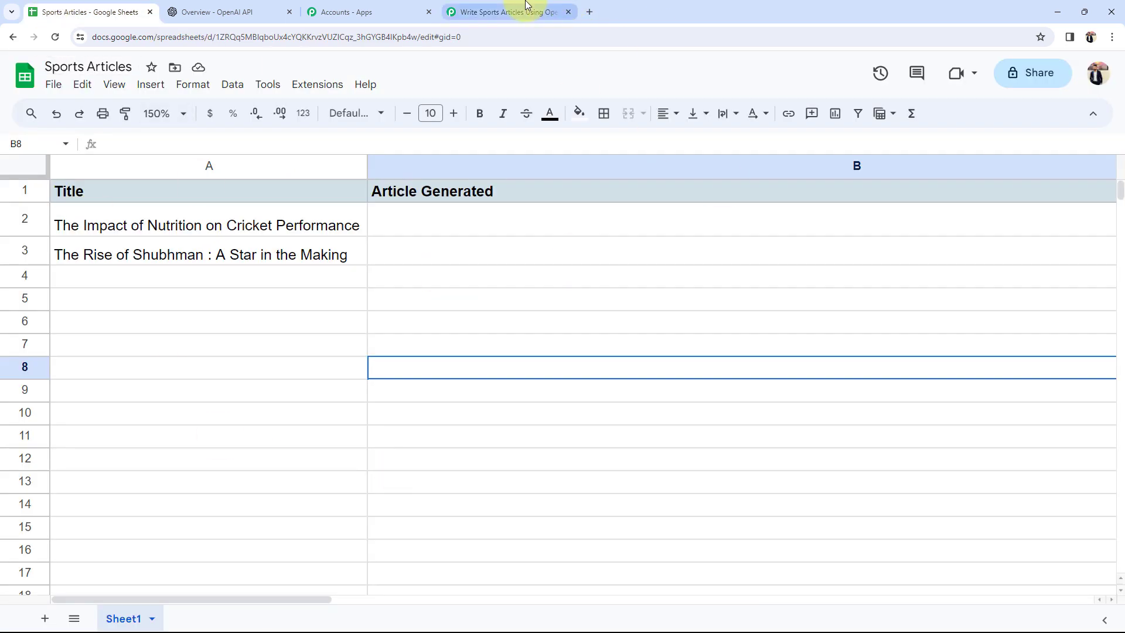
{"action": "left_click", "coordinate": [520, 11]}
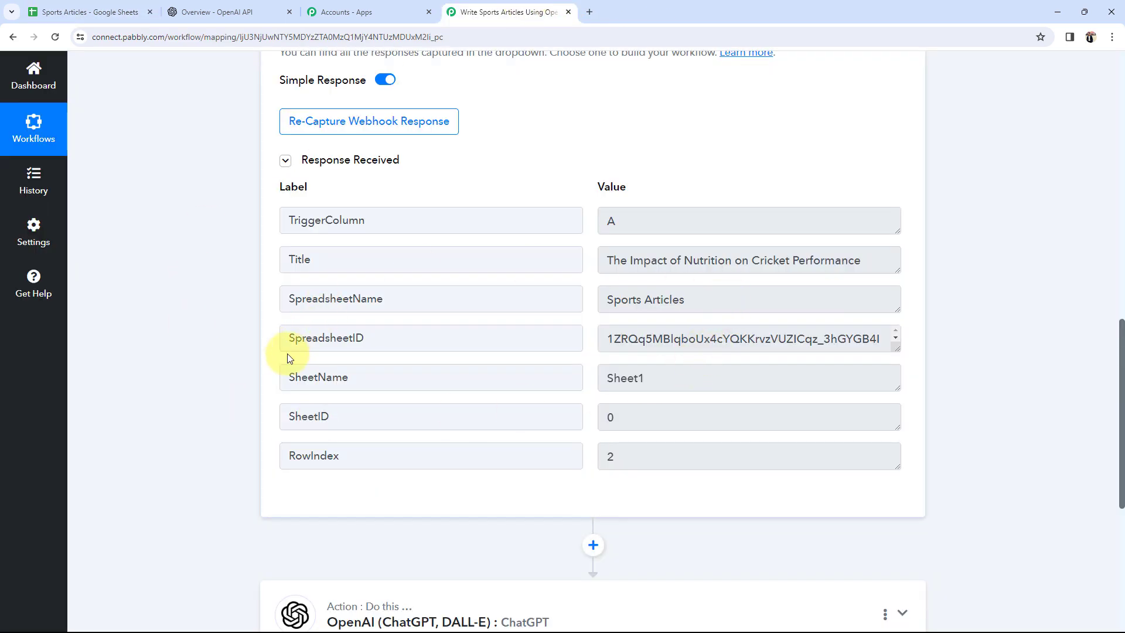
- Collapse the Google Sheets trigger, expand the OpenAI ChatGPT action, and open its account connection settings
{"action": "scroll", "coordinate": [165, 492], "scroll_direction": "up", "scroll_amount": 15}
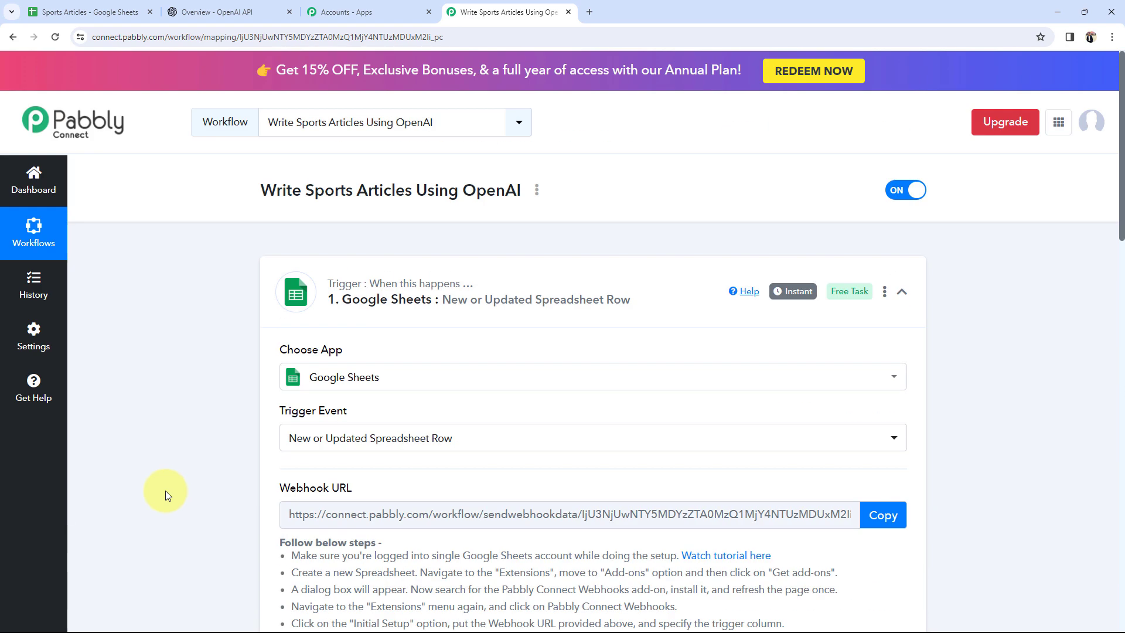
{"action": "left_click", "coordinate": [534, 281]}
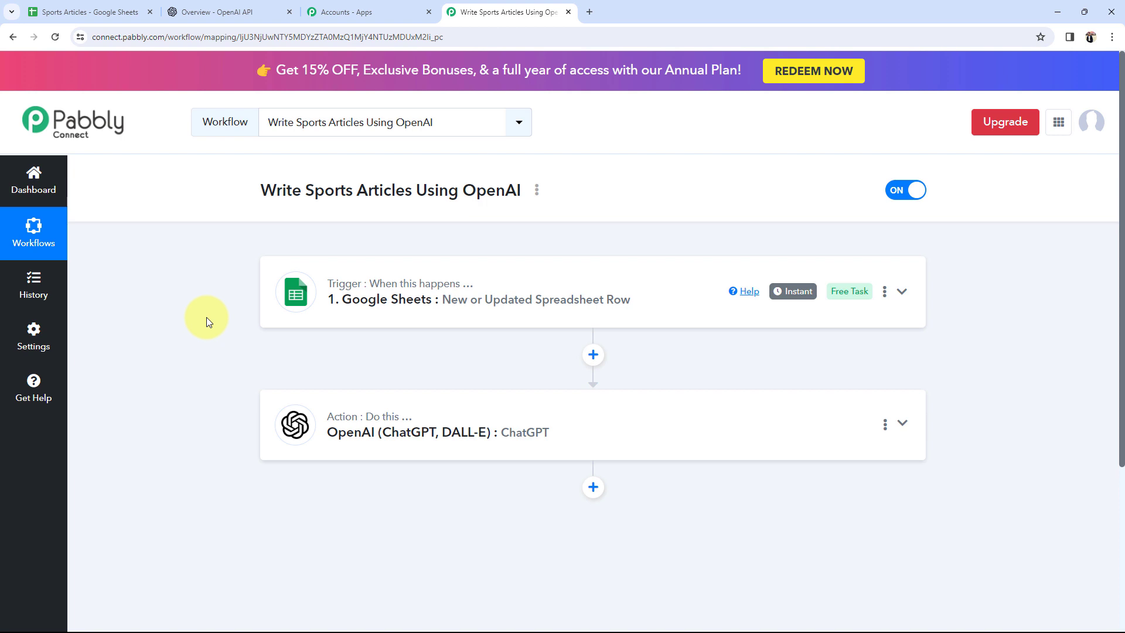
{"action": "left_click", "coordinate": [358, 458]}
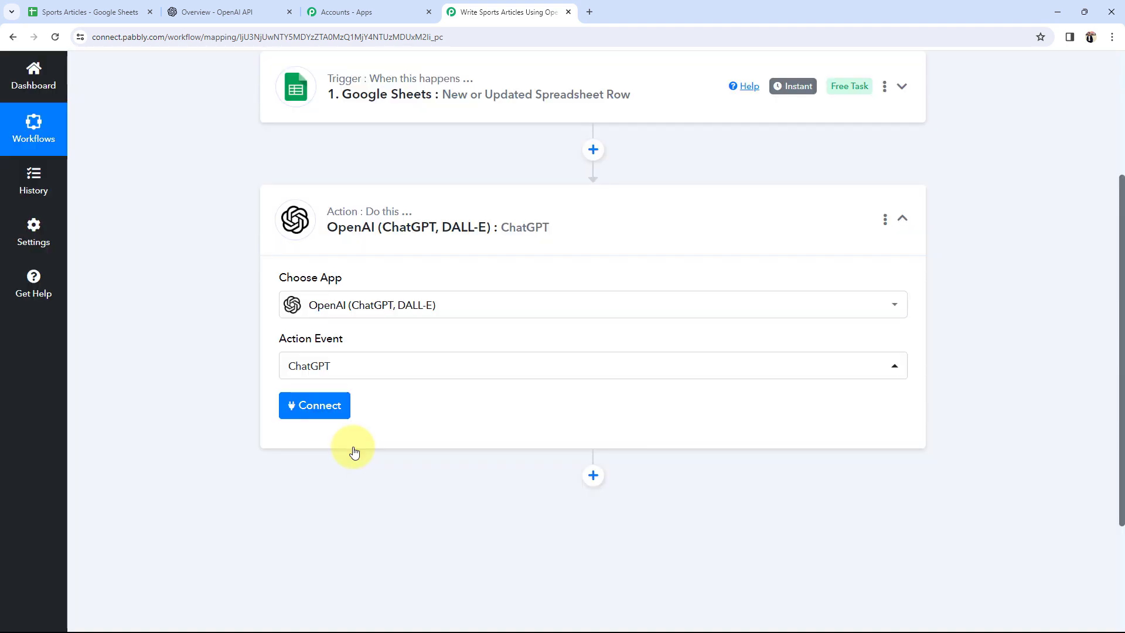
{"action": "left_click", "coordinate": [322, 415]}
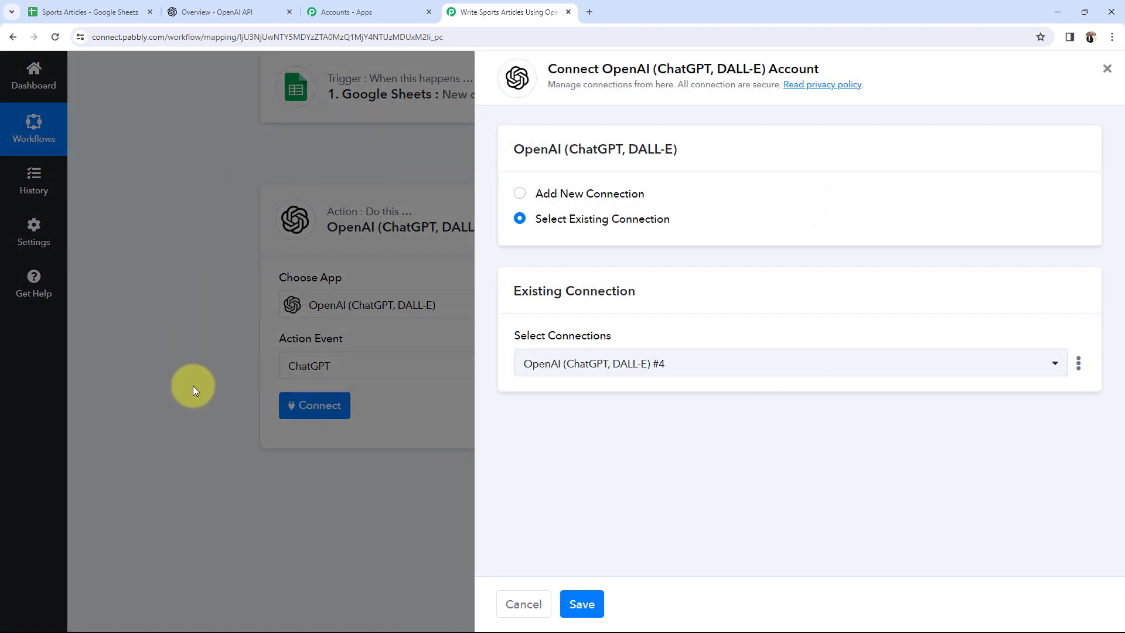
- Choose to add a new OpenAI connection, look up the API keys page for its token, and close that page
{"action": "left_click", "coordinate": [519, 194]}
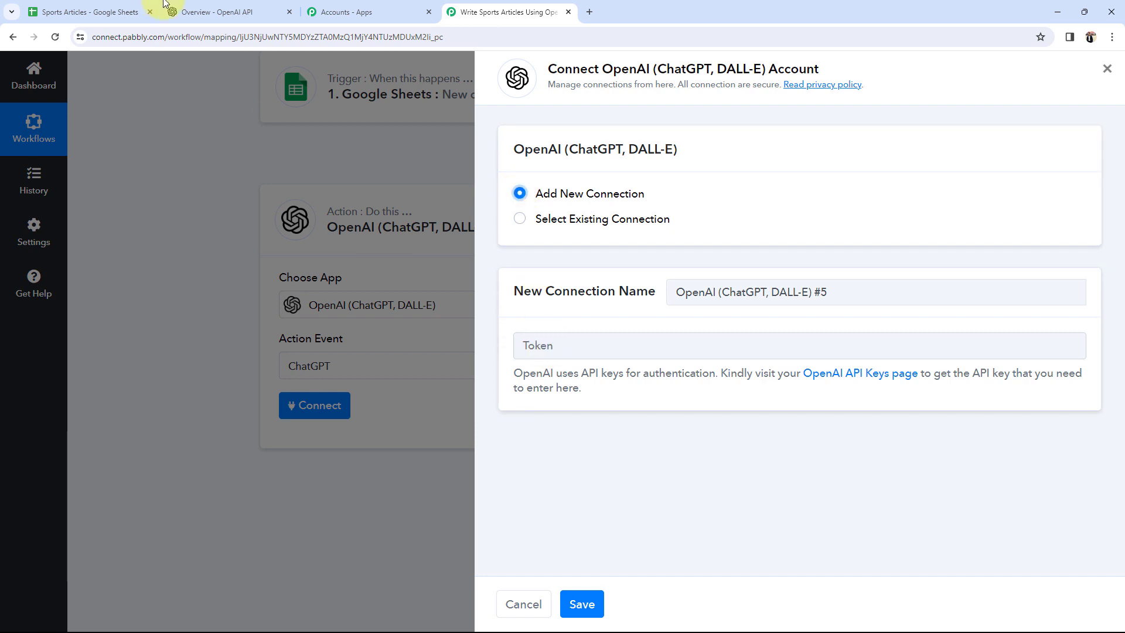
{"action": "left_click", "coordinate": [211, 12]}
{"action": "left_click", "coordinate": [502, 11]}
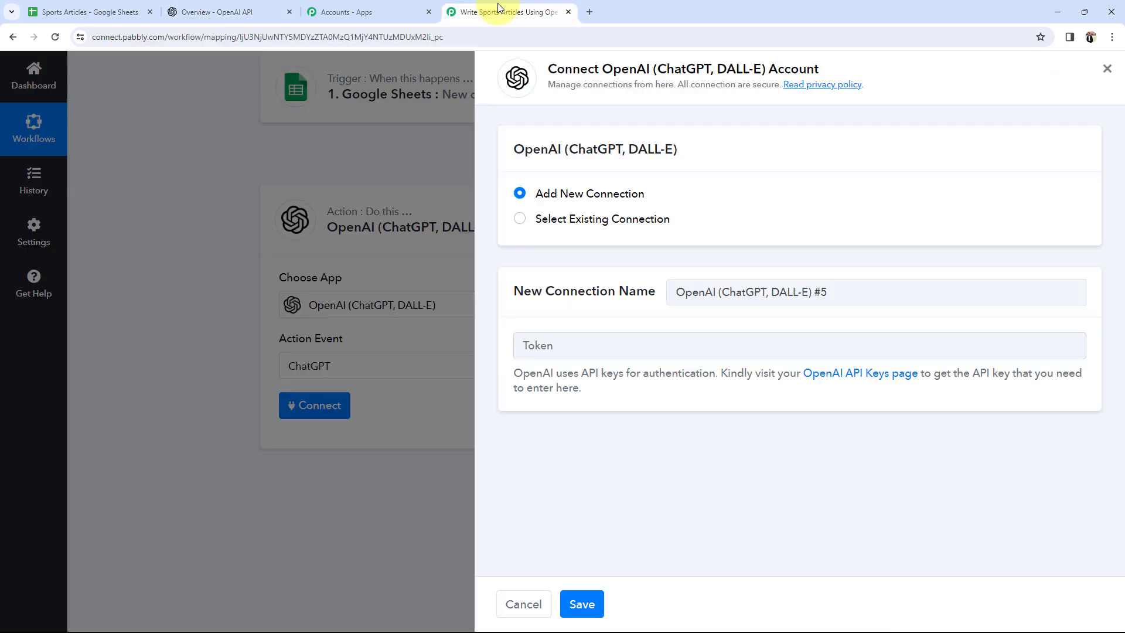
{"action": "right_click", "coordinate": [867, 382]}
{"action": "left_click", "coordinate": [894, 387]}
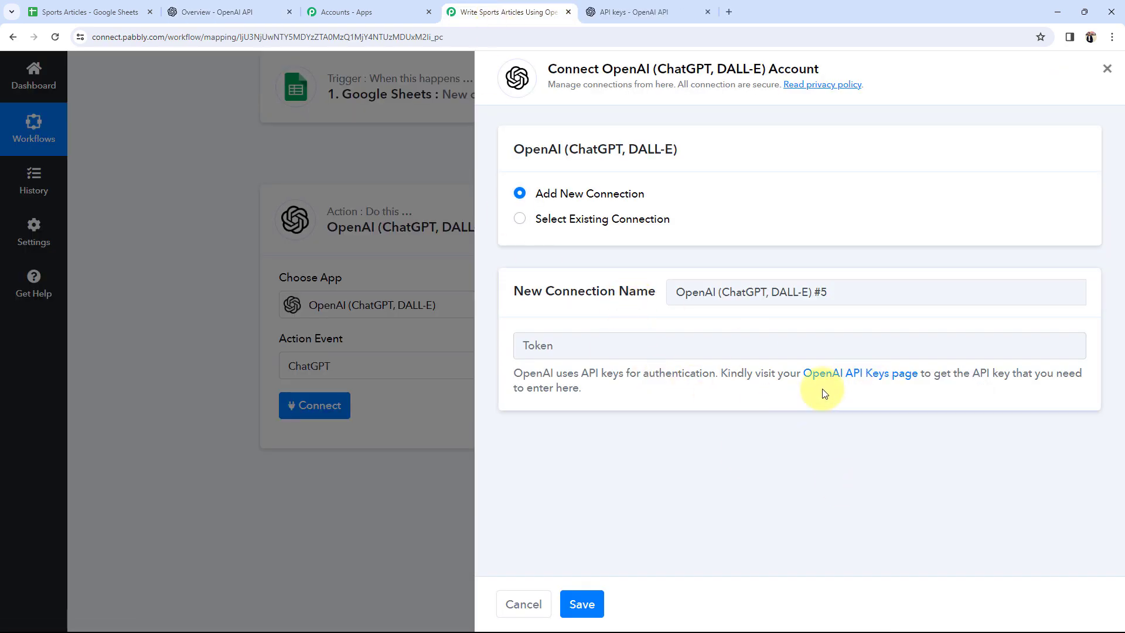
{"action": "left_click", "coordinate": [642, 11]}
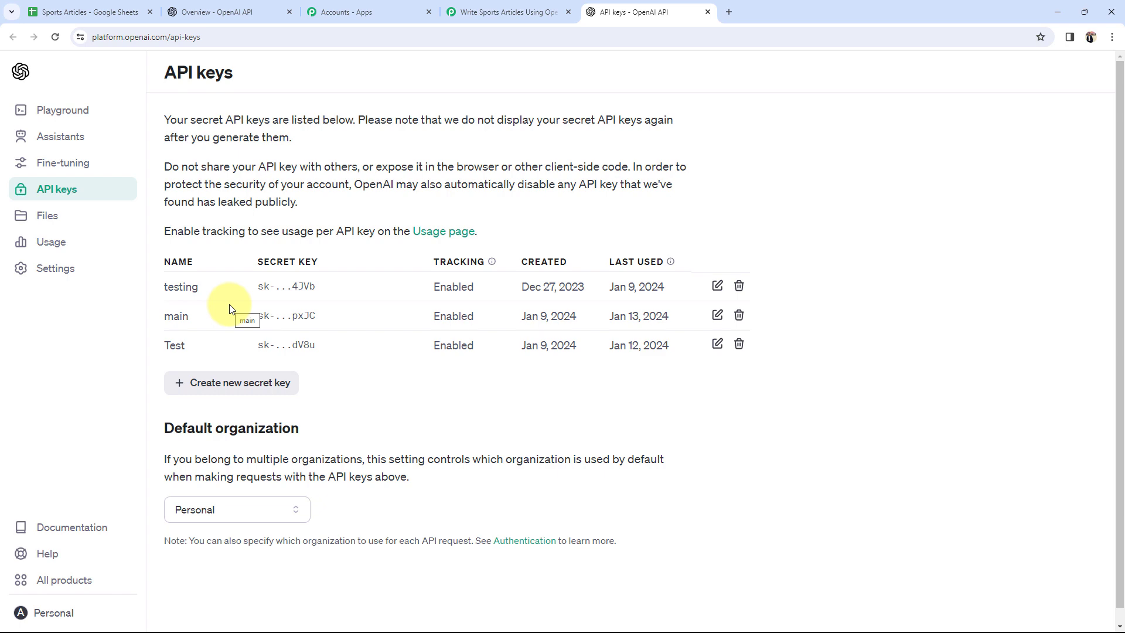
{"action": "left_click", "coordinate": [707, 12]}
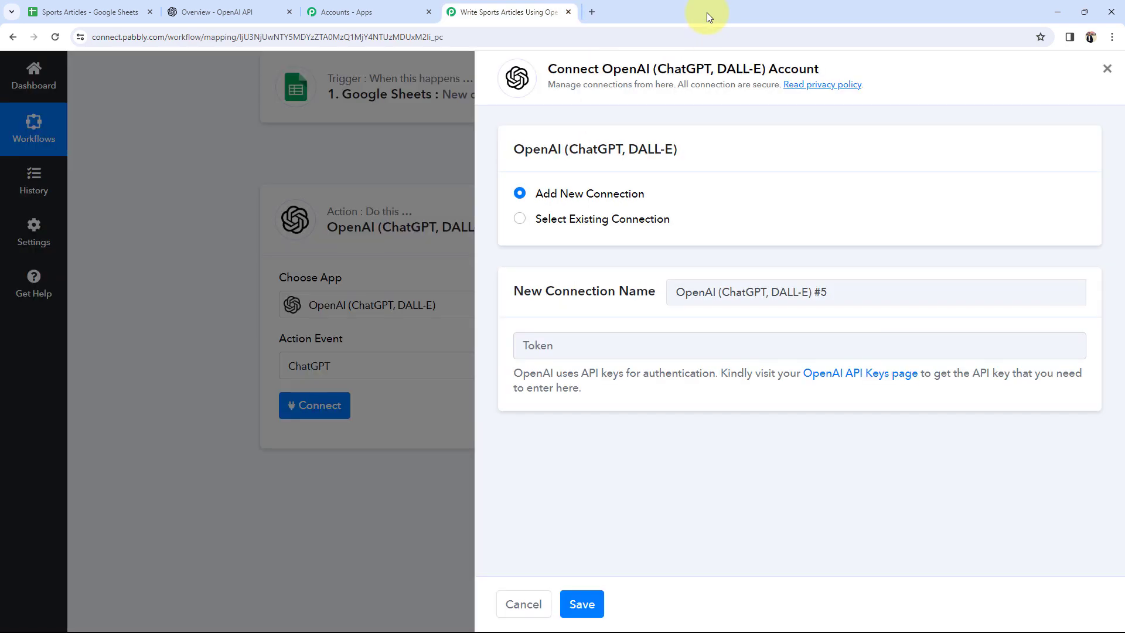
{"action": "left_click", "coordinate": [560, 348]}
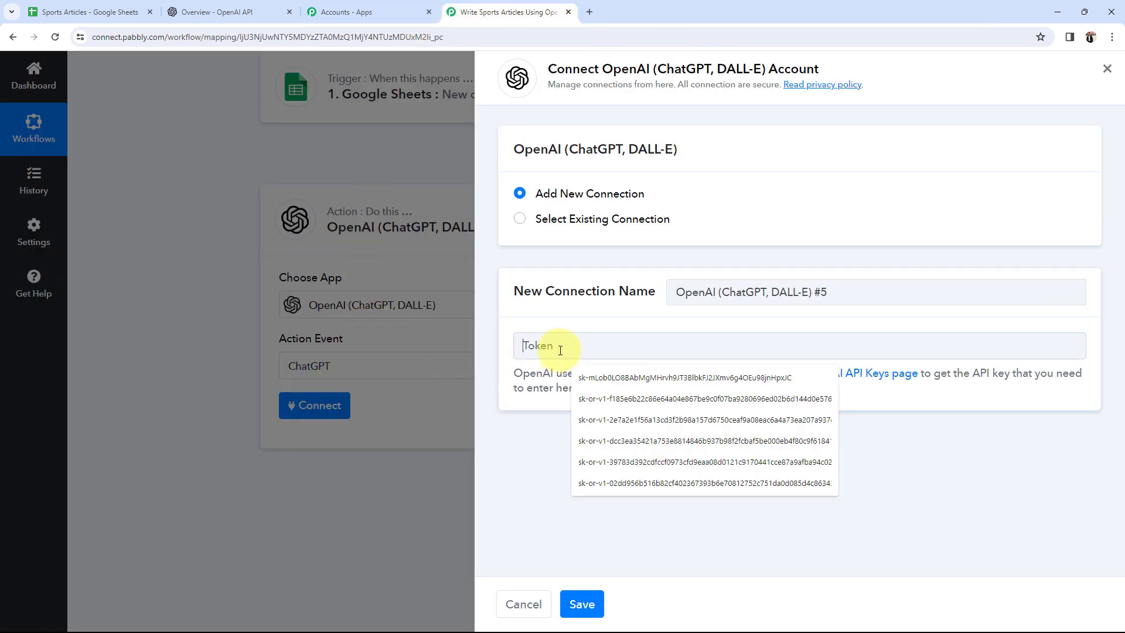
{"action": "left_click", "coordinate": [527, 437]}
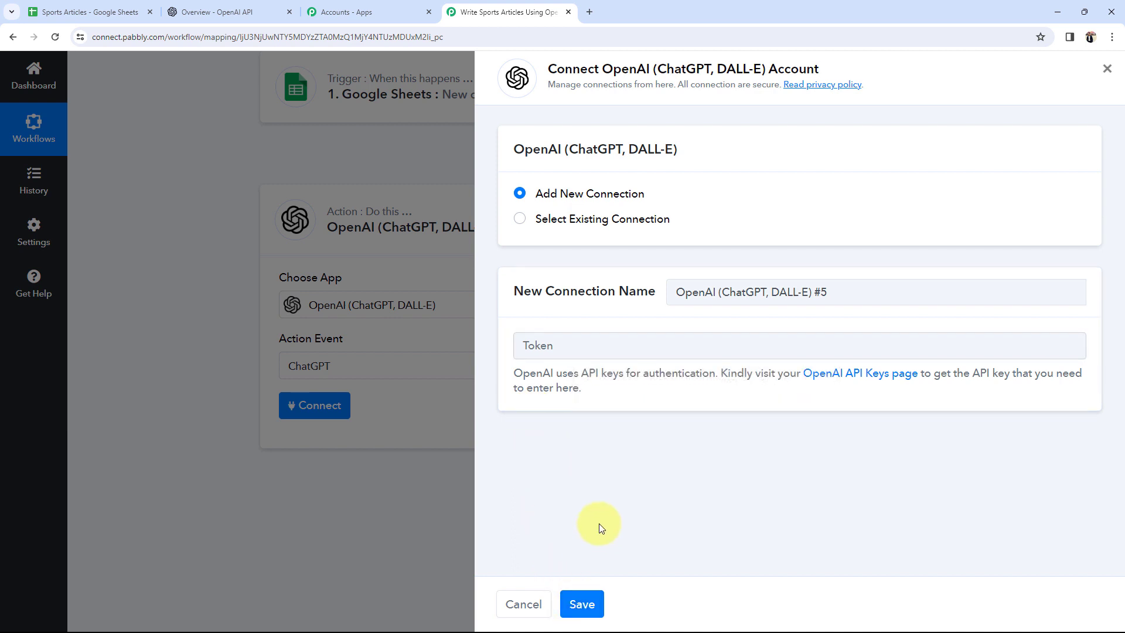
- Save the existing connection OpenAI (ChatGPT, DALL-E) #4 for the ChatGPT action and set its AI model to gpt-3.5-turbo
{"action": "left_click", "coordinate": [520, 218]}
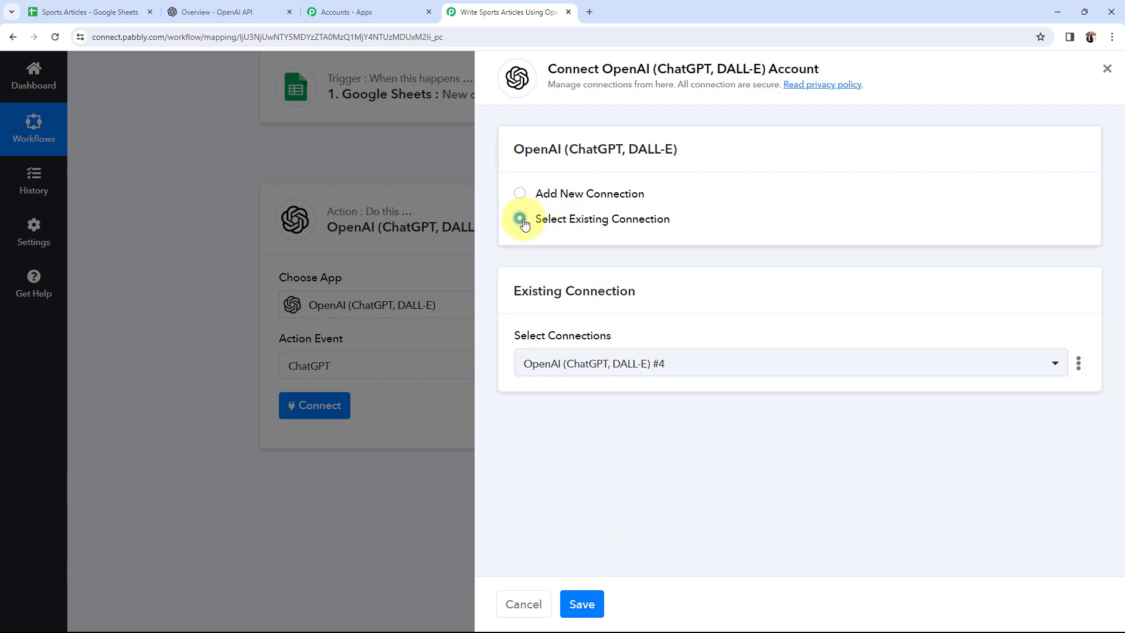
{"action": "left_click", "coordinate": [582, 604]}
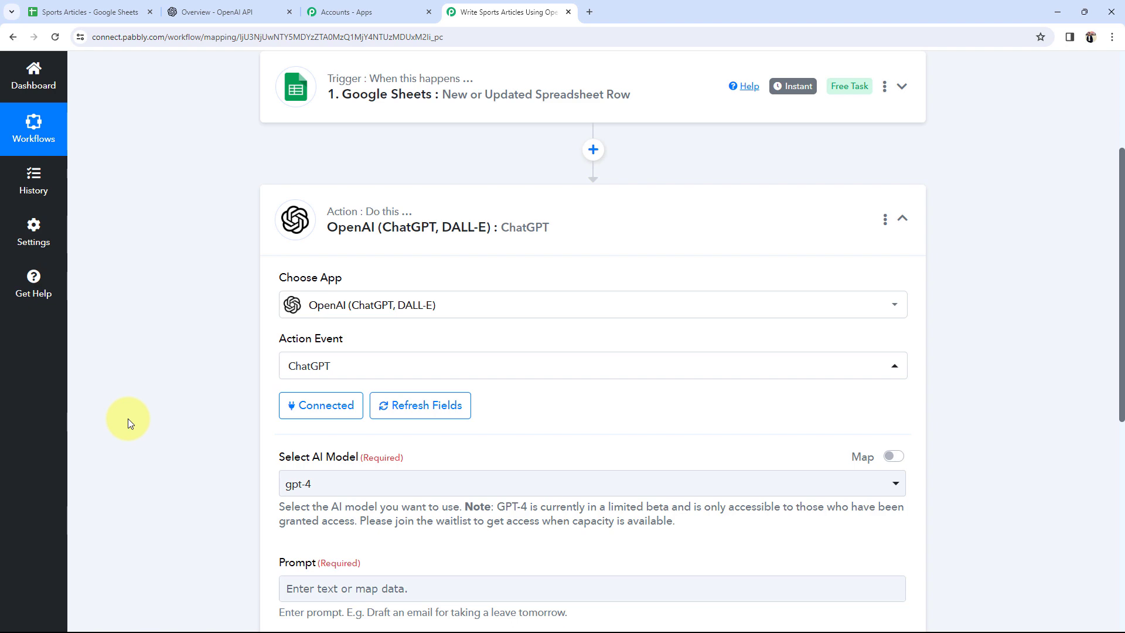
{"action": "scroll", "coordinate": [152, 410], "scroll_direction": "down", "scroll_amount": 5}
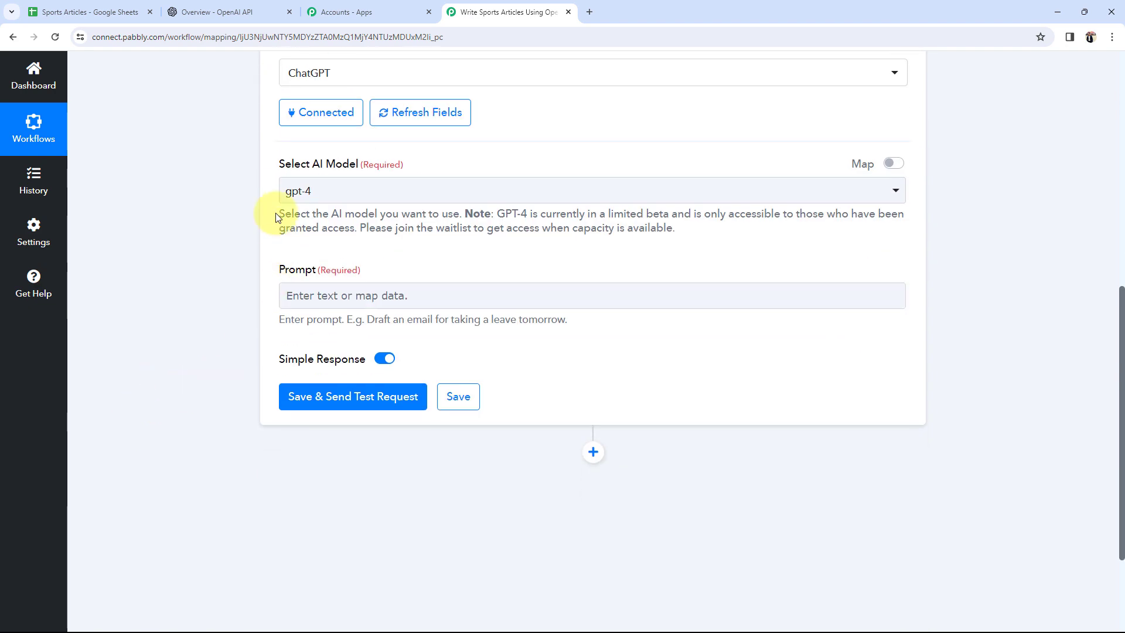
{"action": "left_click_drag", "start_coordinate": [280, 167], "coordinate": [360, 167]}
{"action": "left_click", "coordinate": [297, 190]}
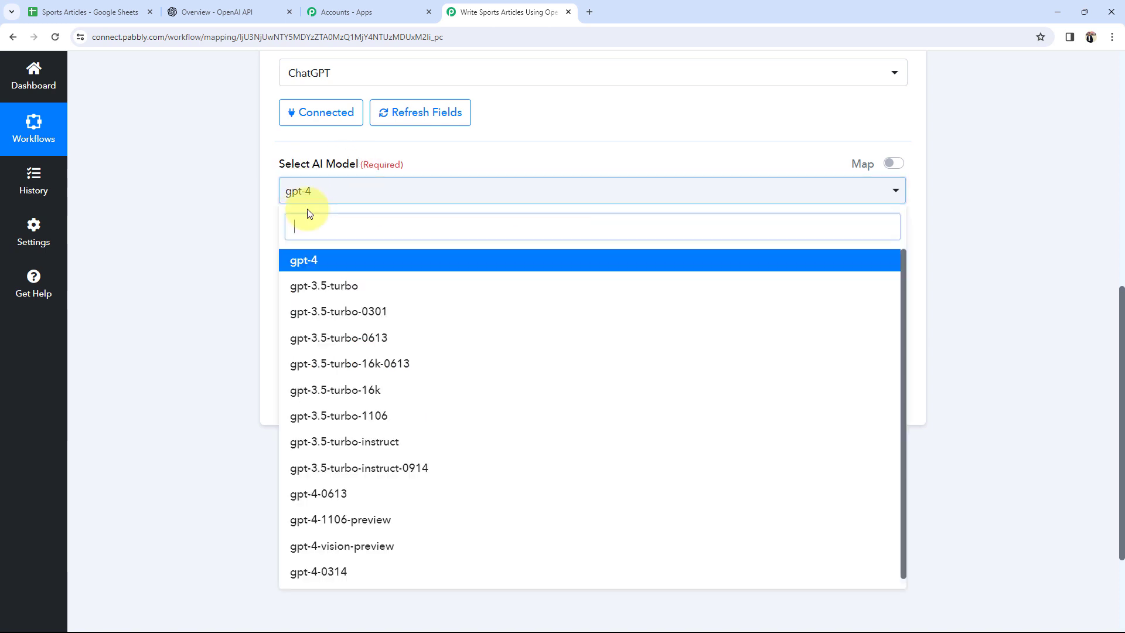
{"action": "left_click", "coordinate": [318, 287]}
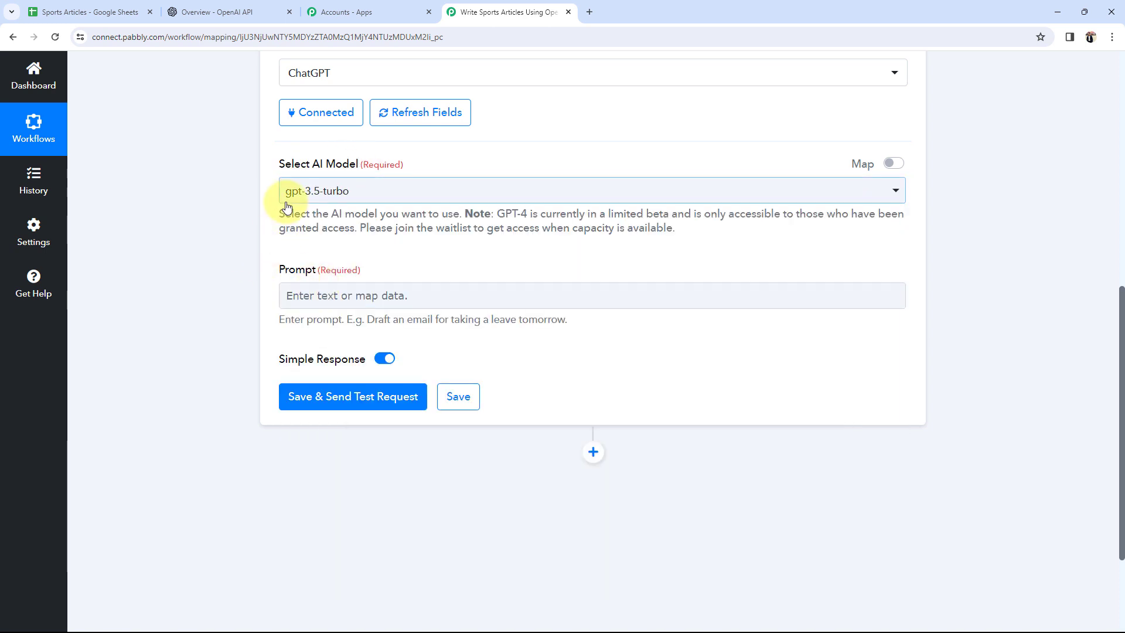
- Enter "write an article on :-" as the prompt of the ChatGPT action
{"action": "double_click", "coordinate": [293, 269]}
{"action": "left_click", "coordinate": [261, 284]}
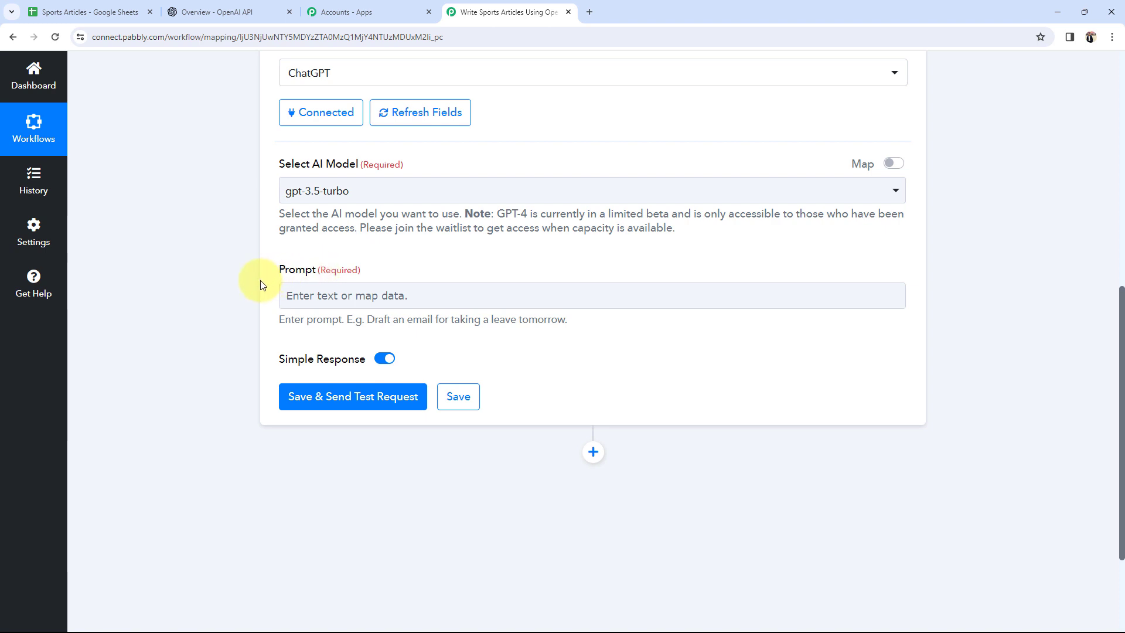
{"action": "left_click", "coordinate": [324, 293]}
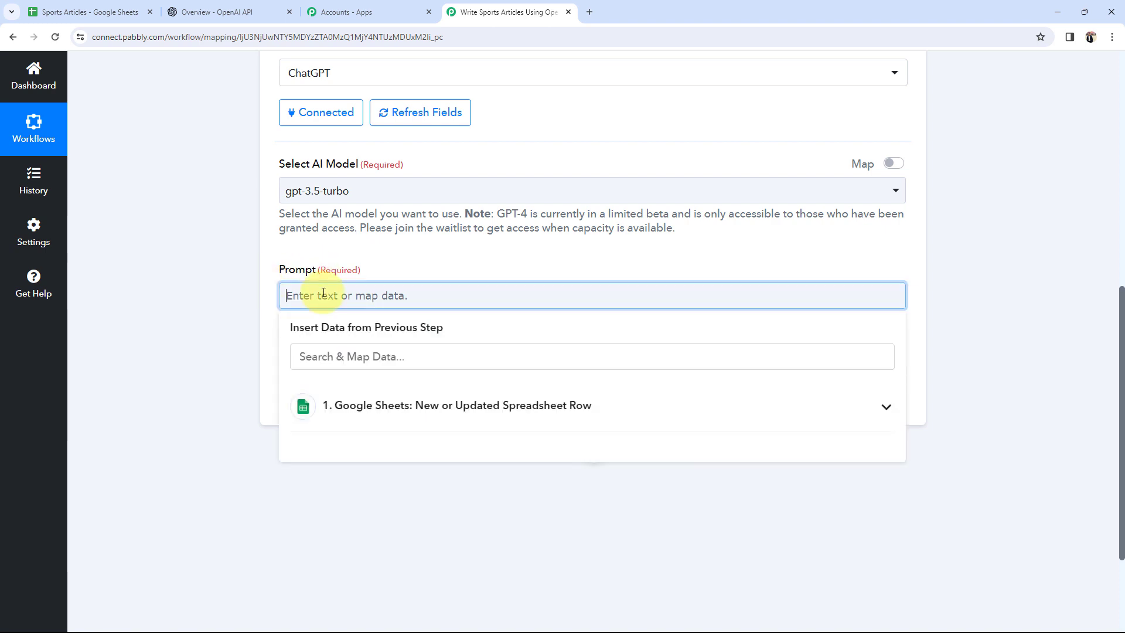
{"action": "type", "text": "write a"}
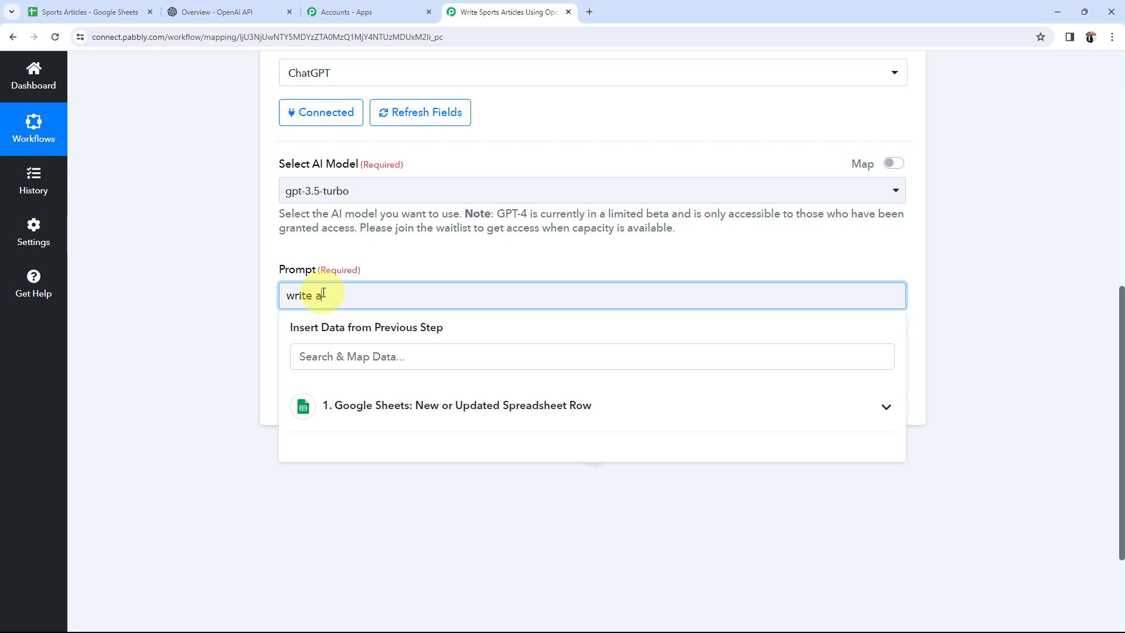
{"action": "type", "text": "n article on :-"}
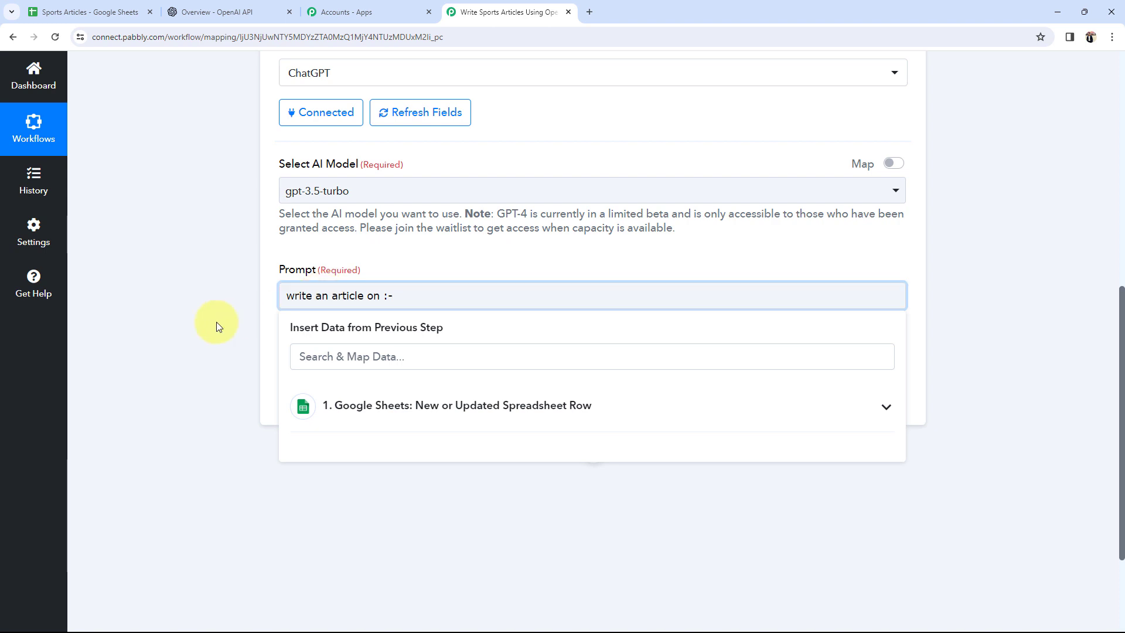
{"action": "left_click", "coordinate": [176, 339]}
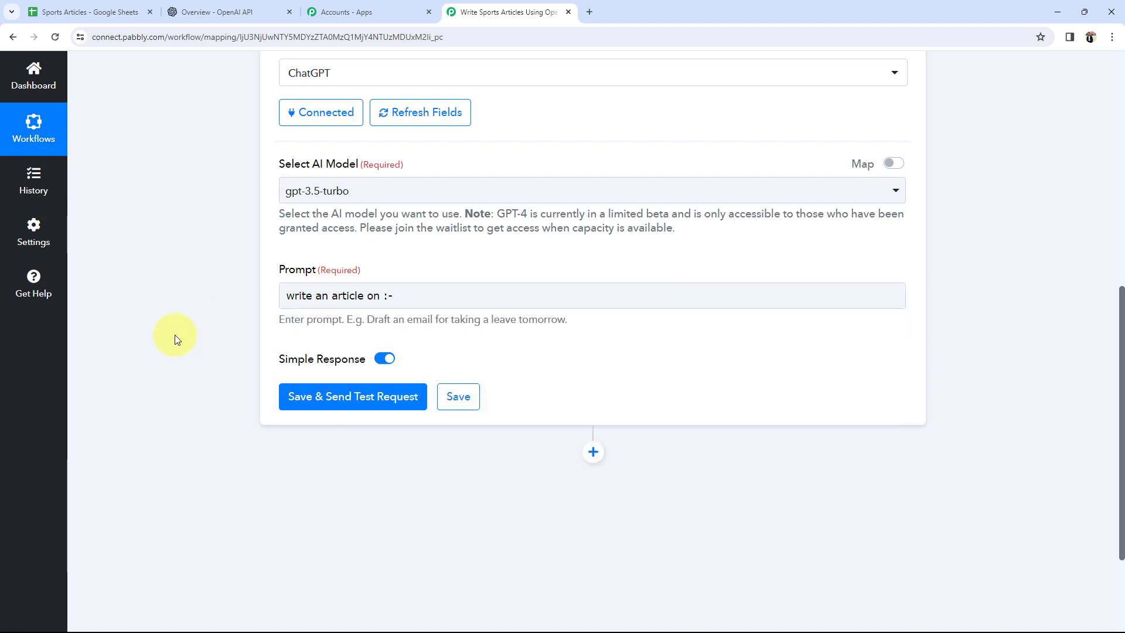
- Compare the ChatGPT prompt and the Google Sheets trigger with the titles in the Sports Articles sheet
{"action": "left_click", "coordinate": [111, 12]}
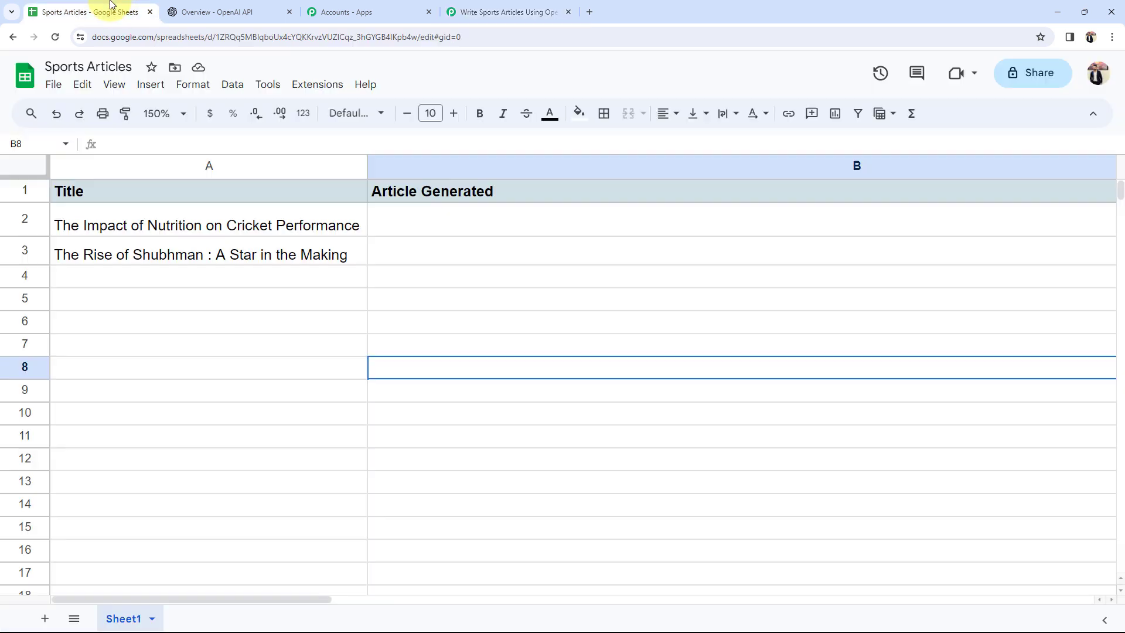
{"action": "left_click", "coordinate": [94, 234]}
{"action": "left_click", "coordinate": [513, 11]}
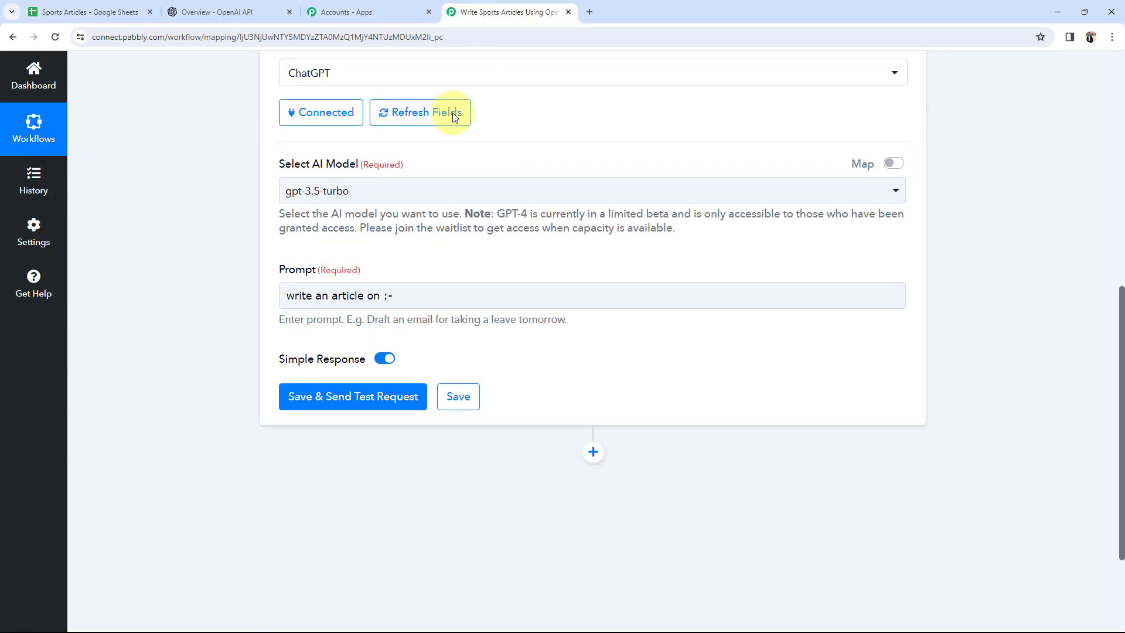
{"action": "left_click", "coordinate": [320, 294]}
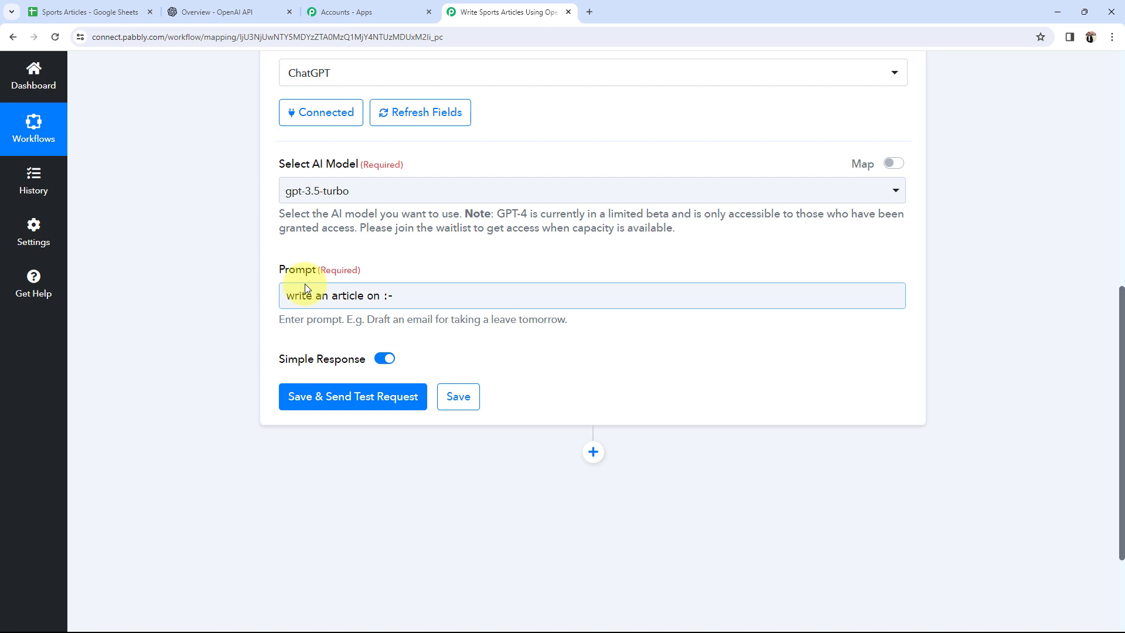
{"action": "left_click", "coordinate": [431, 297]}
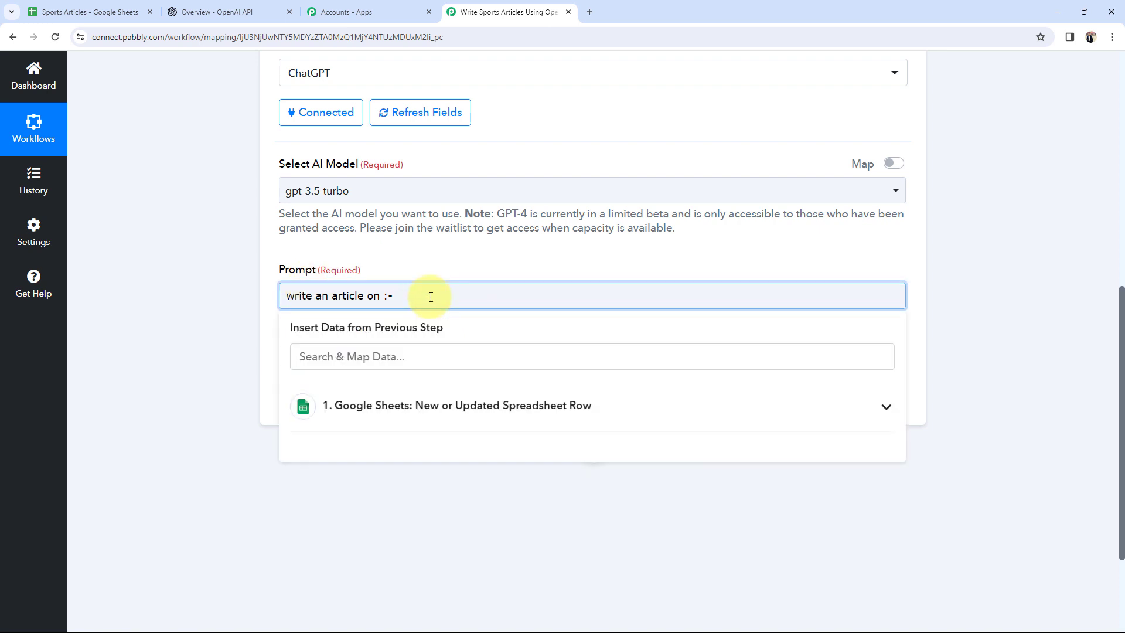
{"action": "left_click", "coordinate": [255, 300]}
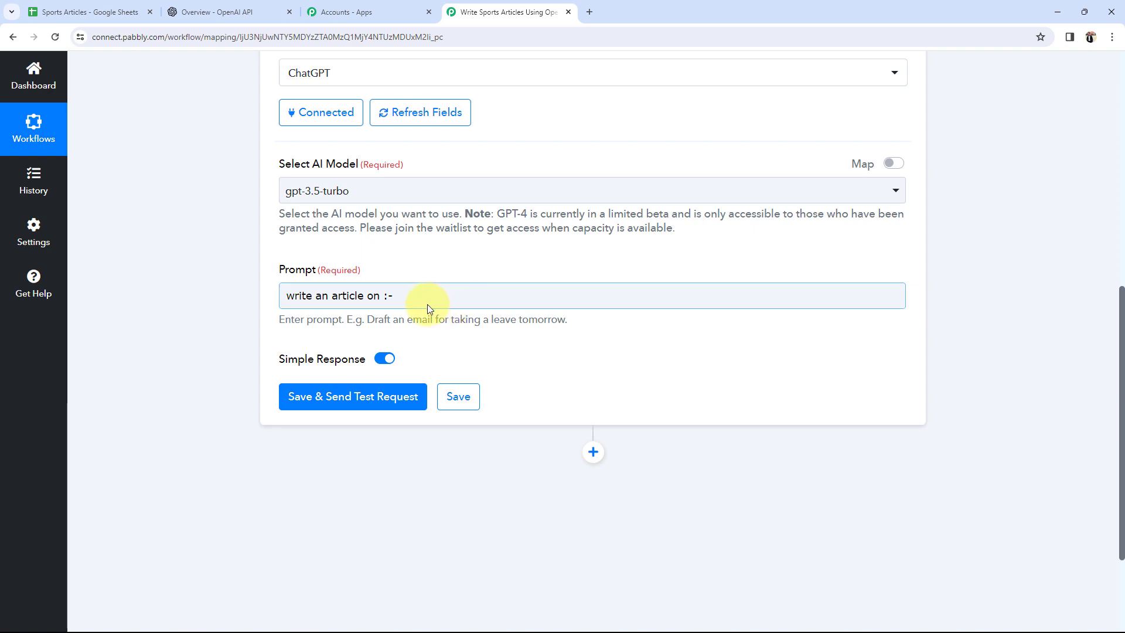
{"action": "scroll", "coordinate": [401, 312], "scroll_direction": "up", "scroll_amount": 10}
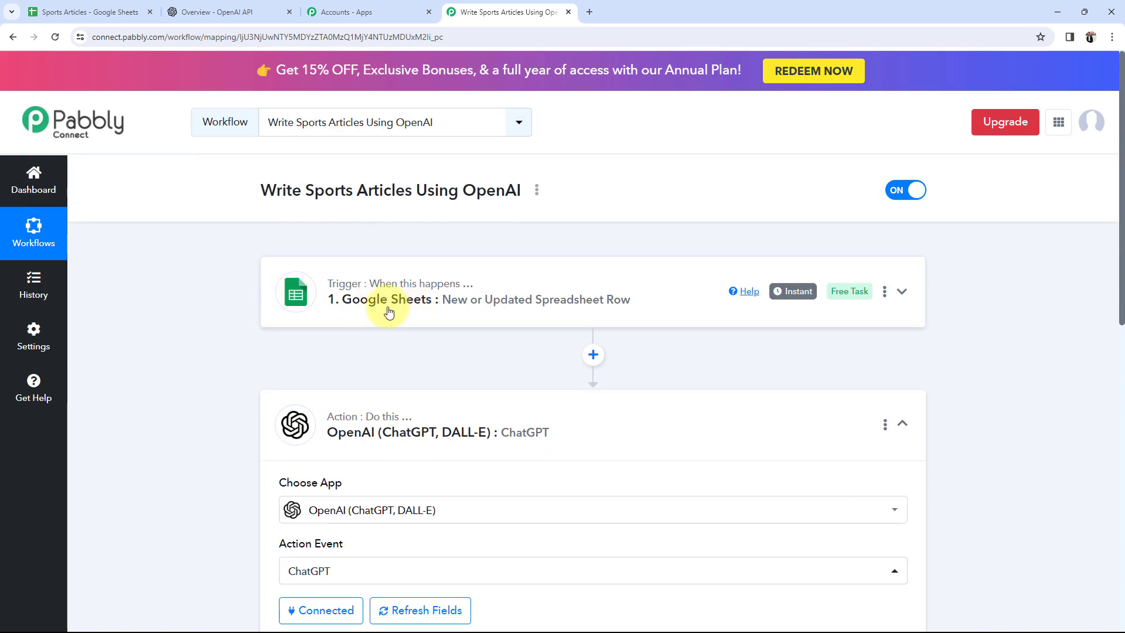
{"action": "left_click", "coordinate": [94, 10]}
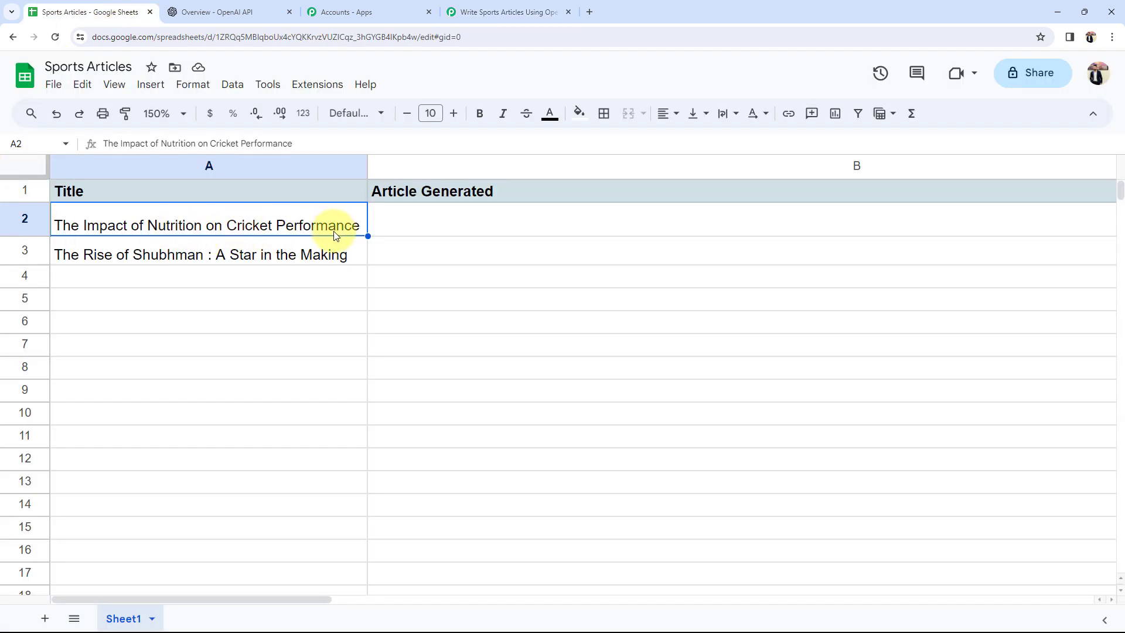
{"action": "left_click", "coordinate": [509, 12]}
- Append the Title field from the Google Sheets trigger to the end of the ChatGPT prompt as mapped data
{"action": "scroll", "coordinate": [279, 384], "scroll_direction": "down", "scroll_amount": 4}
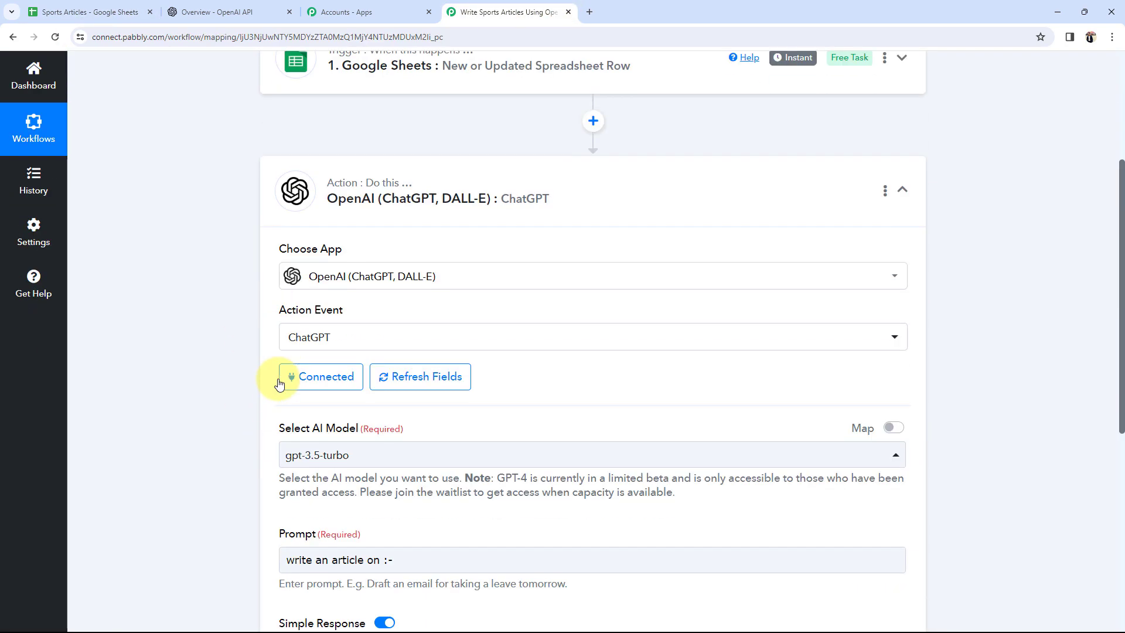
{"action": "scroll", "coordinate": [279, 384], "scroll_direction": "down", "scroll_amount": 3}
{"action": "left_click", "coordinate": [422, 392]}
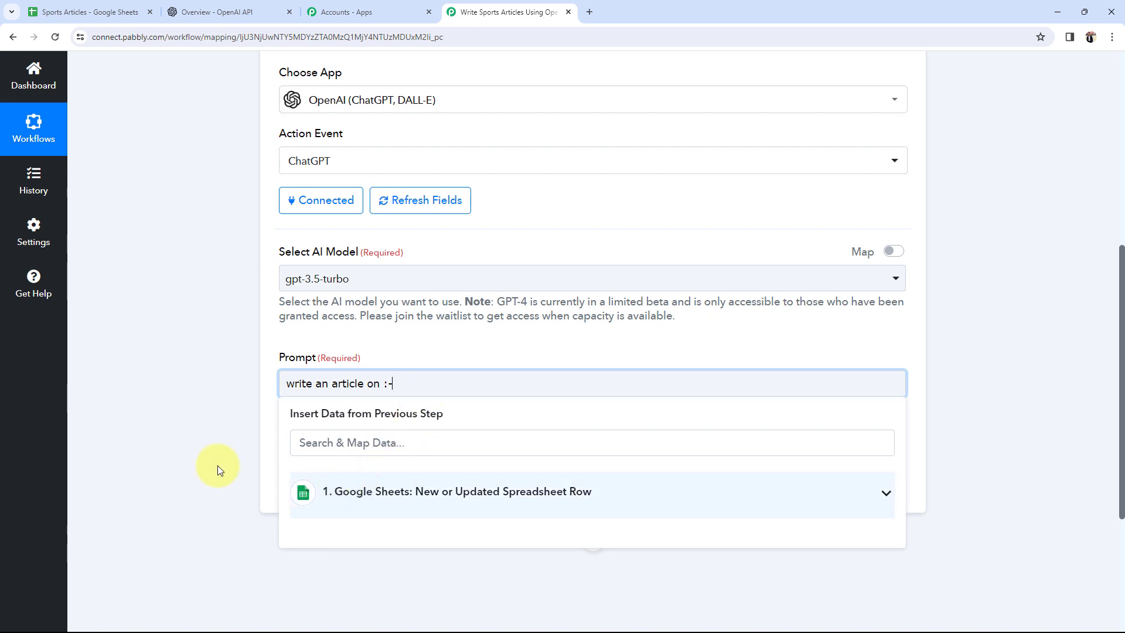
{"action": "scroll", "coordinate": [186, 456], "scroll_direction": "down", "scroll_amount": 1}
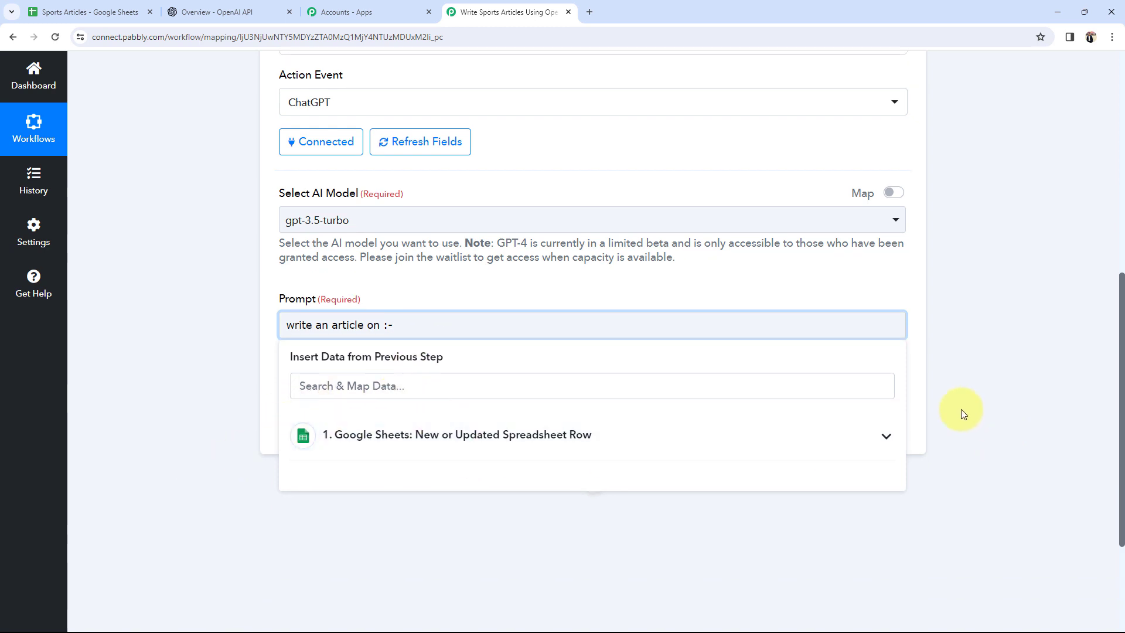
{"action": "left_click", "coordinate": [829, 453]}
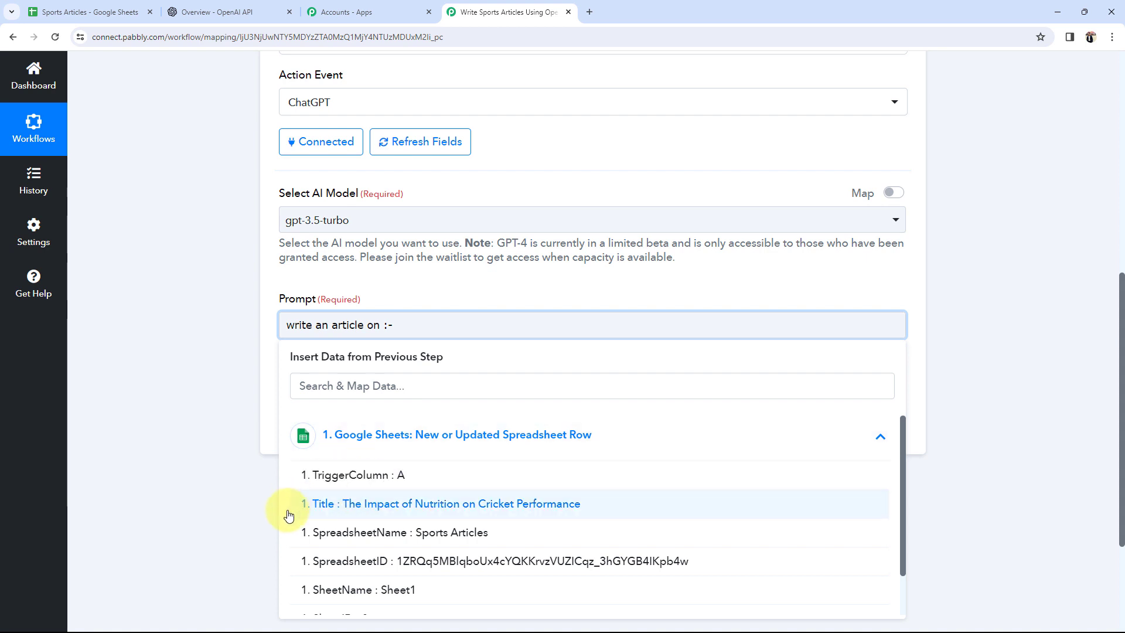
{"action": "left_click", "coordinate": [389, 502]}
{"action": "left_click", "coordinate": [199, 349]}
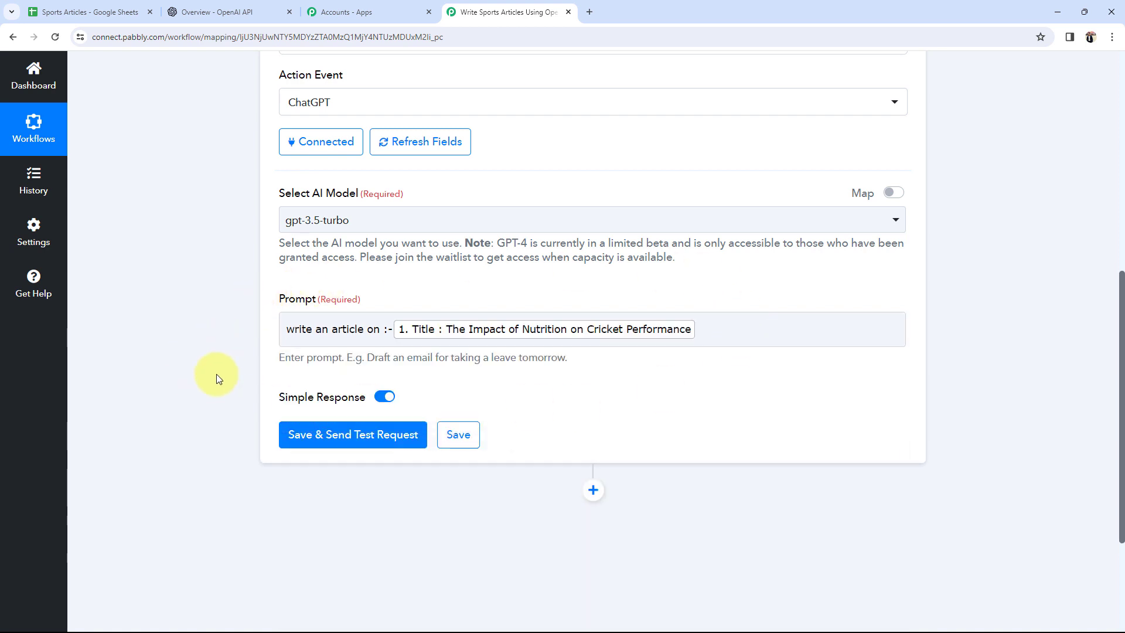
- Review the prompt's fixed text and mapped title, and check cell A4 of the Title column where new titles go
{"action": "mouse_move", "coordinate": [341, 397]}
{"action": "left_click", "coordinate": [286, 327]}
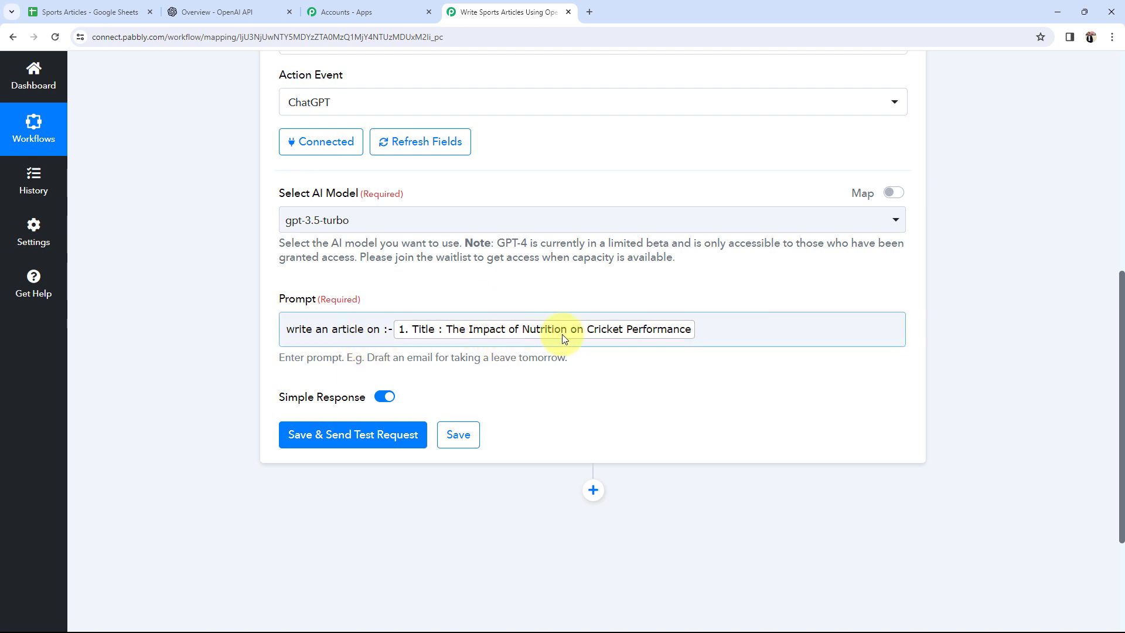
{"action": "left_click", "coordinate": [497, 295]}
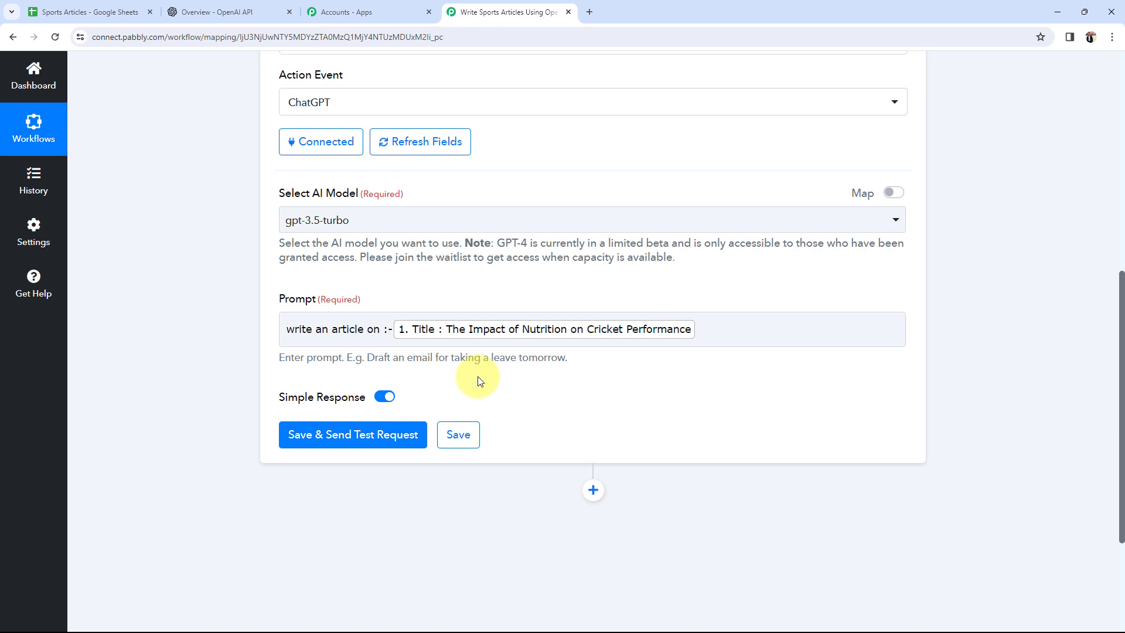
{"action": "left_click", "coordinate": [120, 11]}
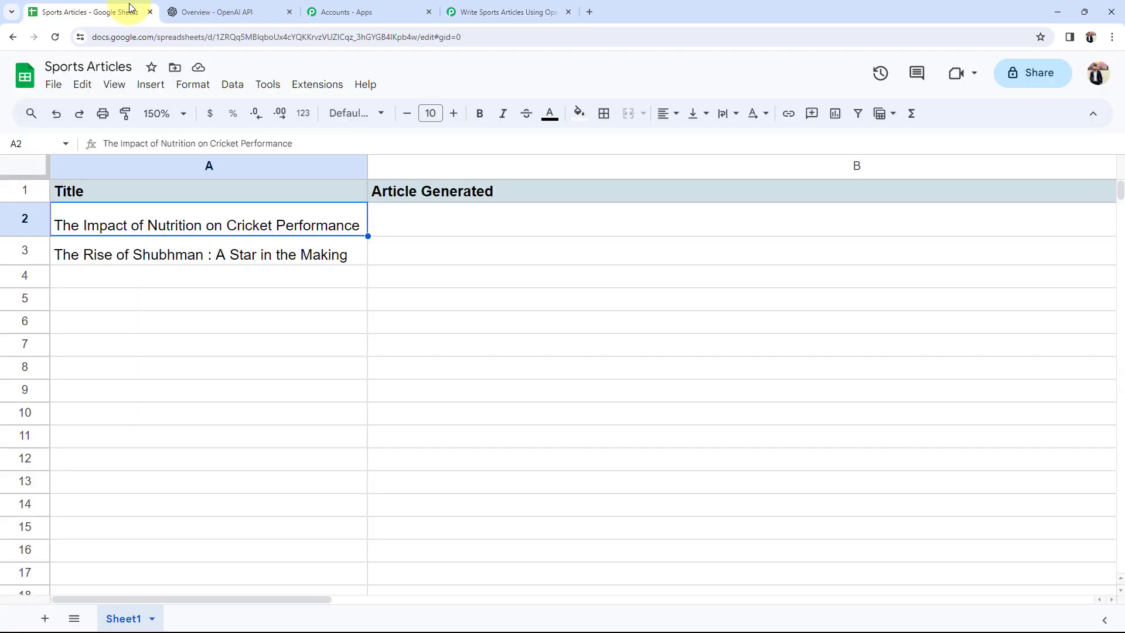
{"action": "left_click", "coordinate": [100, 276]}
{"action": "double_click", "coordinate": [100, 280]}
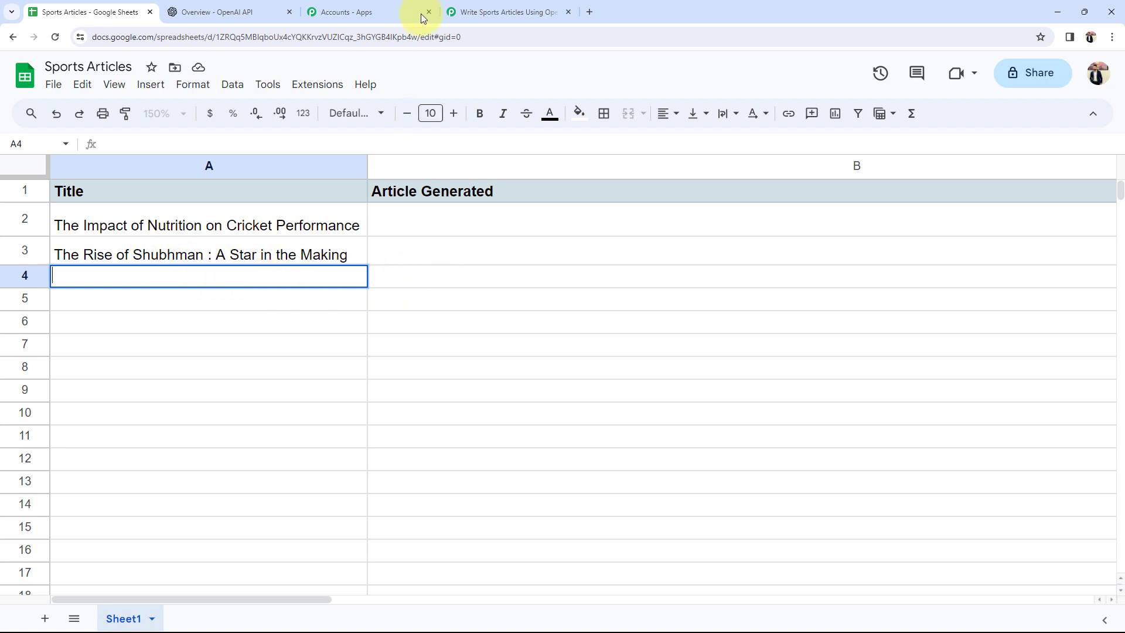
{"action": "left_click", "coordinate": [463, 12]}
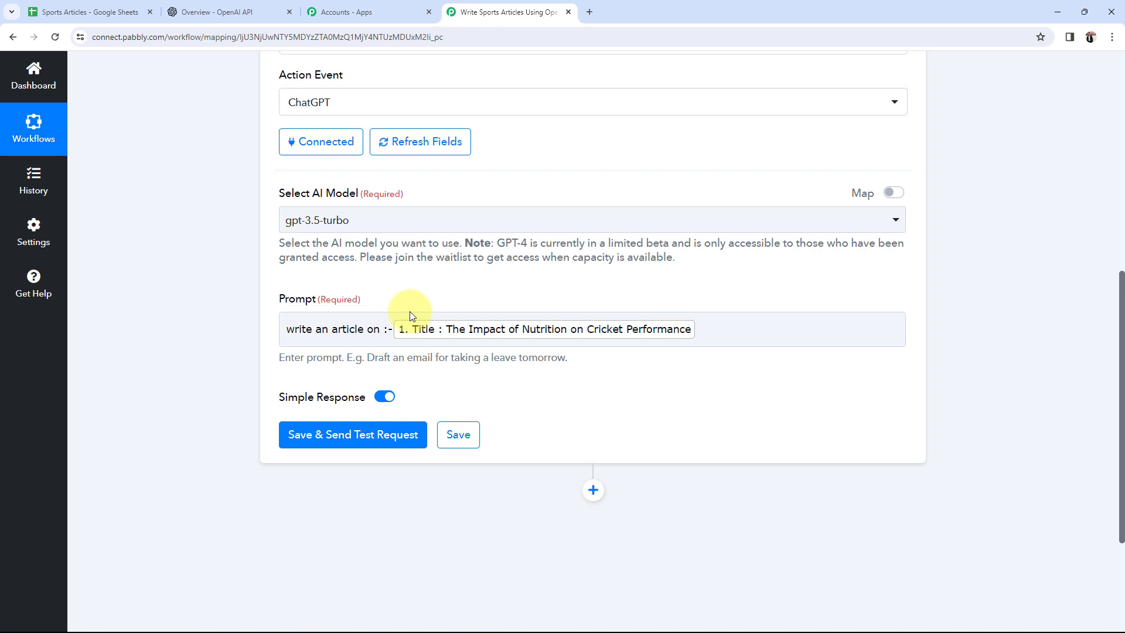
{"action": "left_click", "coordinate": [423, 334]}
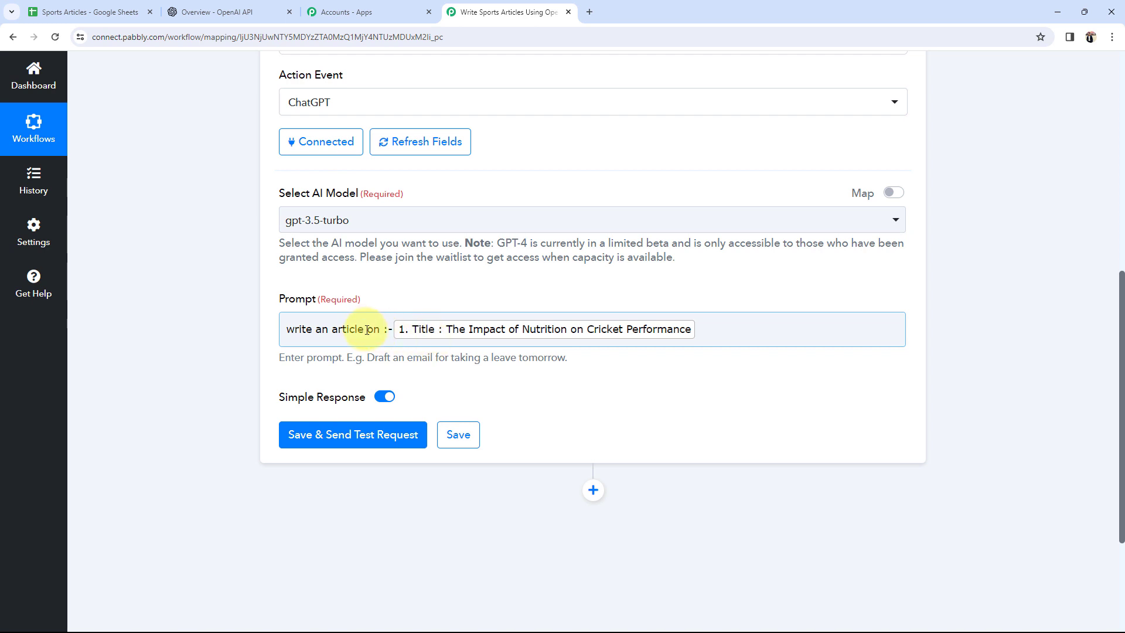
{"action": "left_click_drag", "start_coordinate": [367, 330], "coordinate": [268, 319]}
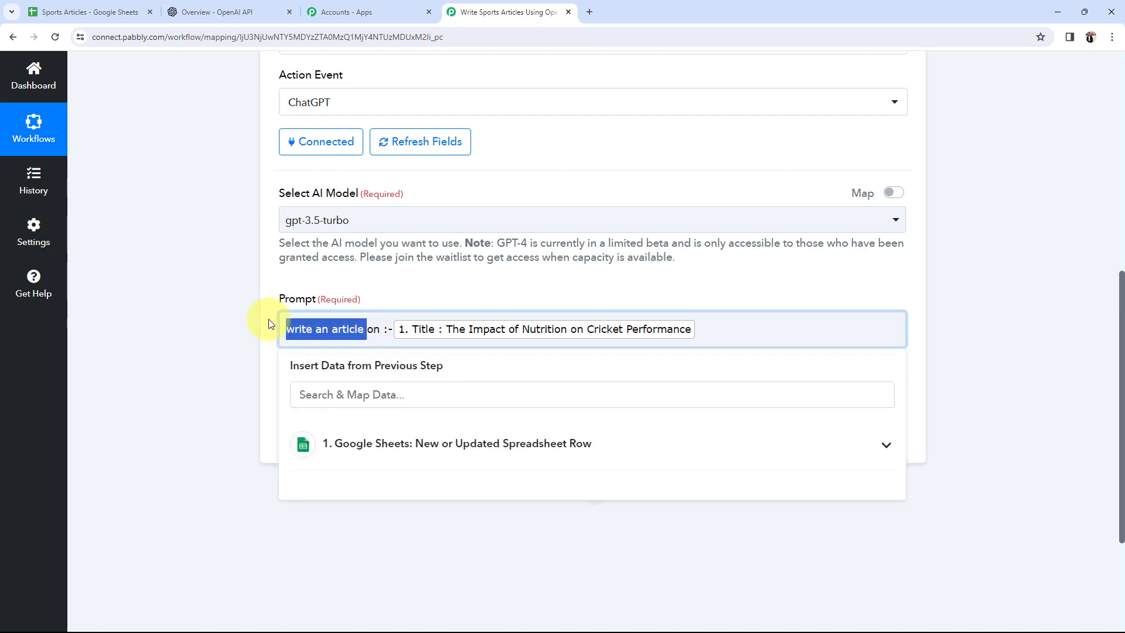
{"action": "left_click", "coordinate": [268, 324]}
{"action": "left_click", "coordinate": [377, 326]}
{"action": "left_click", "coordinate": [271, 321]}
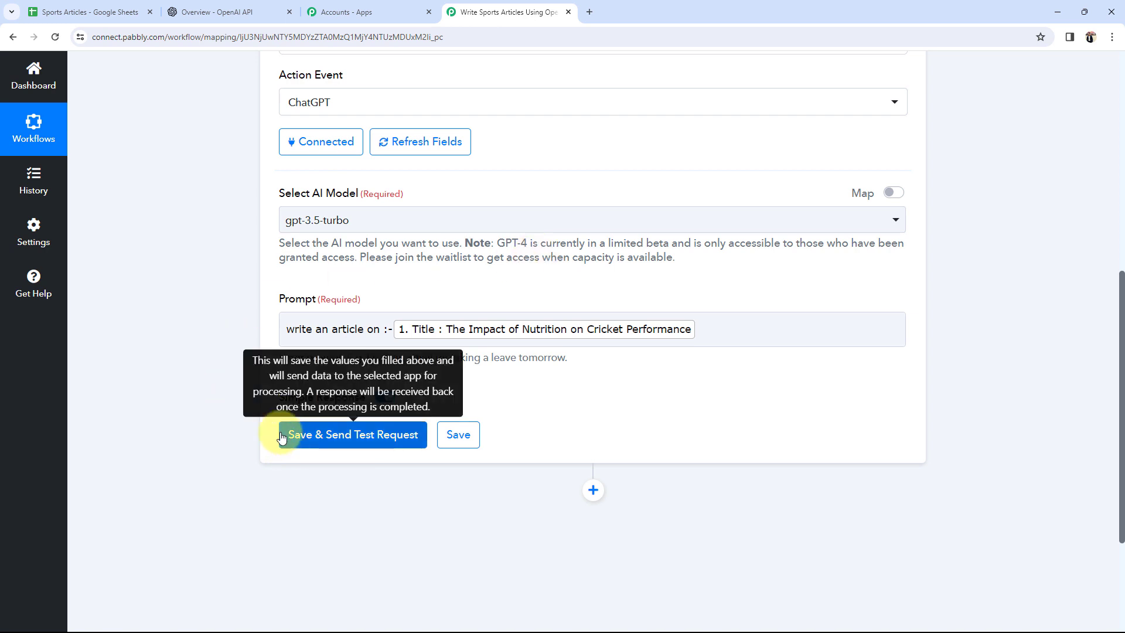
- Save the ChatGPT action with a test request, review the article in Choices 0 Message Content, and collapse the action
{"action": "scroll", "coordinate": [261, 420], "scroll_direction": "up", "scroll_amount": 1}
{"action": "left_click", "coordinate": [328, 505]}
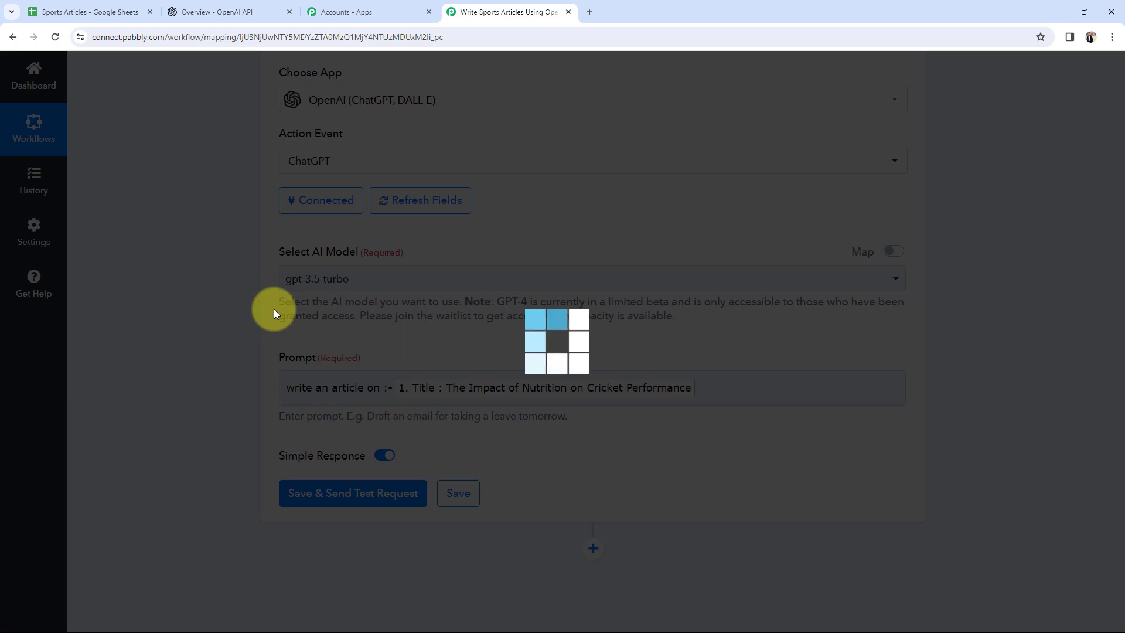
{"action": "scroll", "coordinate": [156, 354], "scroll_direction": "down", "scroll_amount": 3}
{"action": "scroll", "coordinate": [156, 359], "scroll_direction": "down", "scroll_amount": 1}
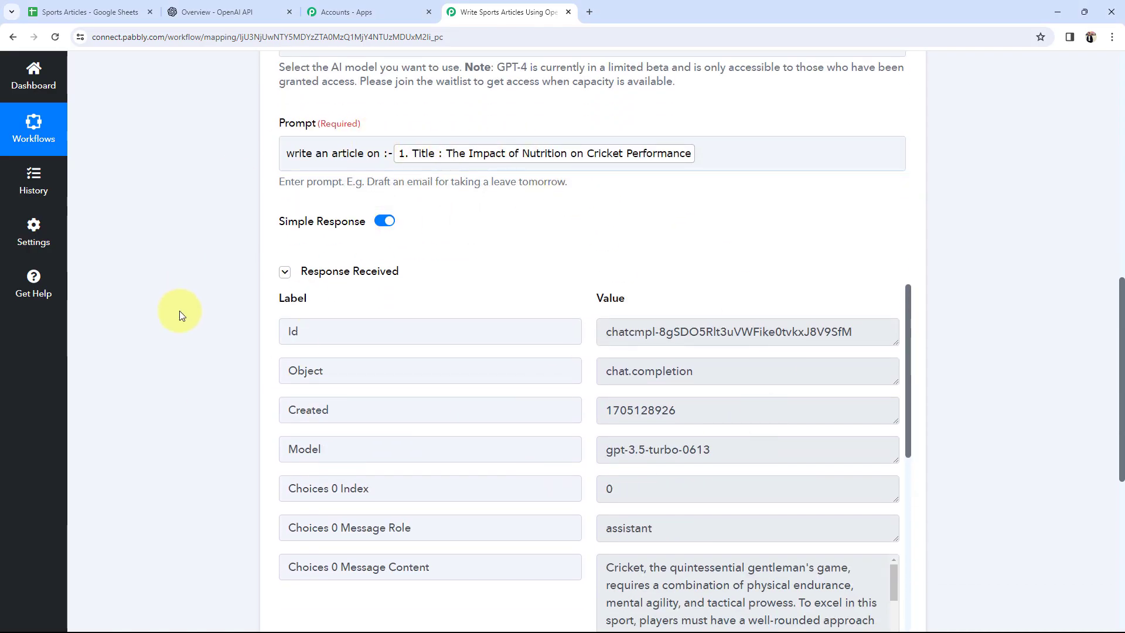
{"action": "scroll", "coordinate": [186, 328], "scroll_direction": "down", "scroll_amount": 3}
{"action": "left_click_drag", "start_coordinate": [606, 392], "coordinate": [599, 349]}
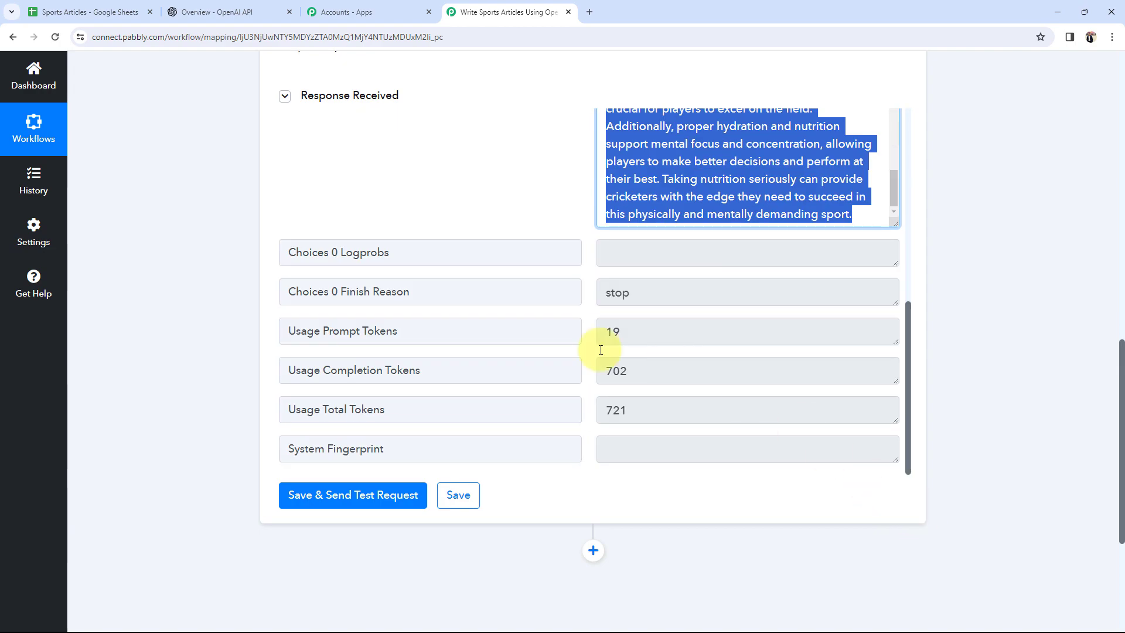
{"action": "left_click", "coordinate": [189, 389]}
{"action": "scroll", "coordinate": [189, 389], "scroll_direction": "up", "scroll_amount": 15}
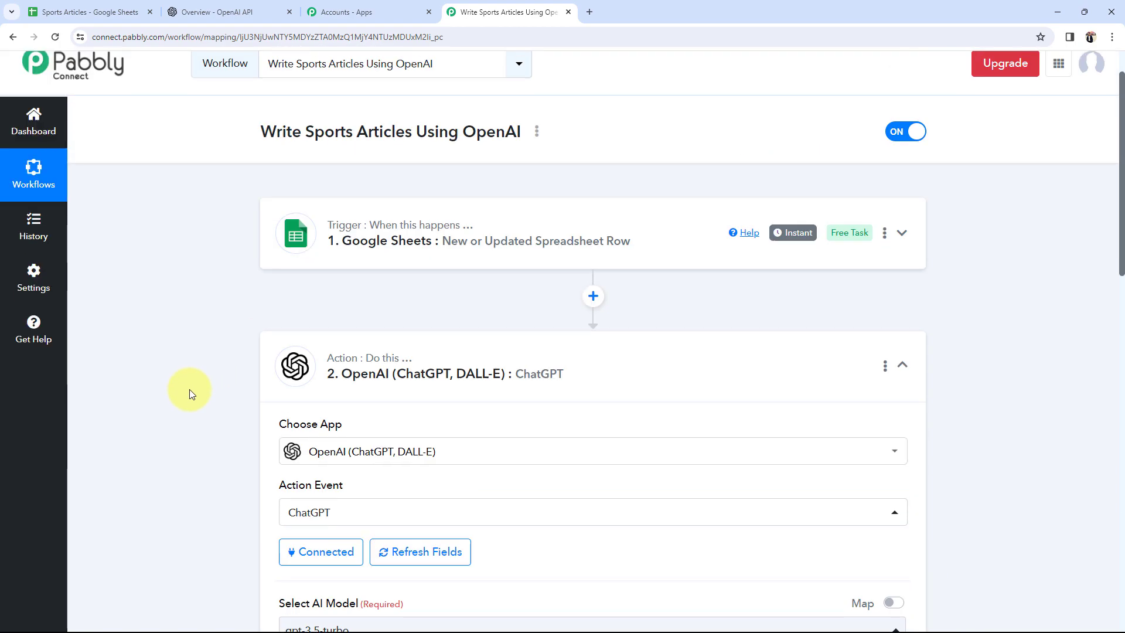
{"action": "left_click", "coordinate": [423, 370]}
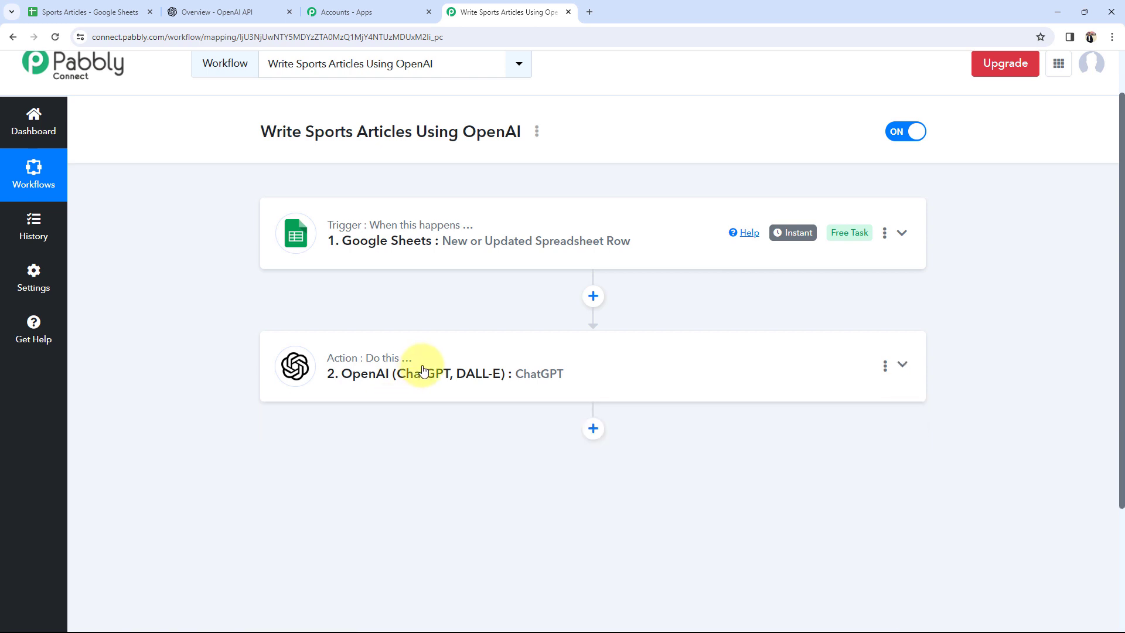
- Check cell B2 under Article Generated in the sheet, and add a Google Sheets action after the ChatGPT step
{"action": "left_click", "coordinate": [88, 12]}
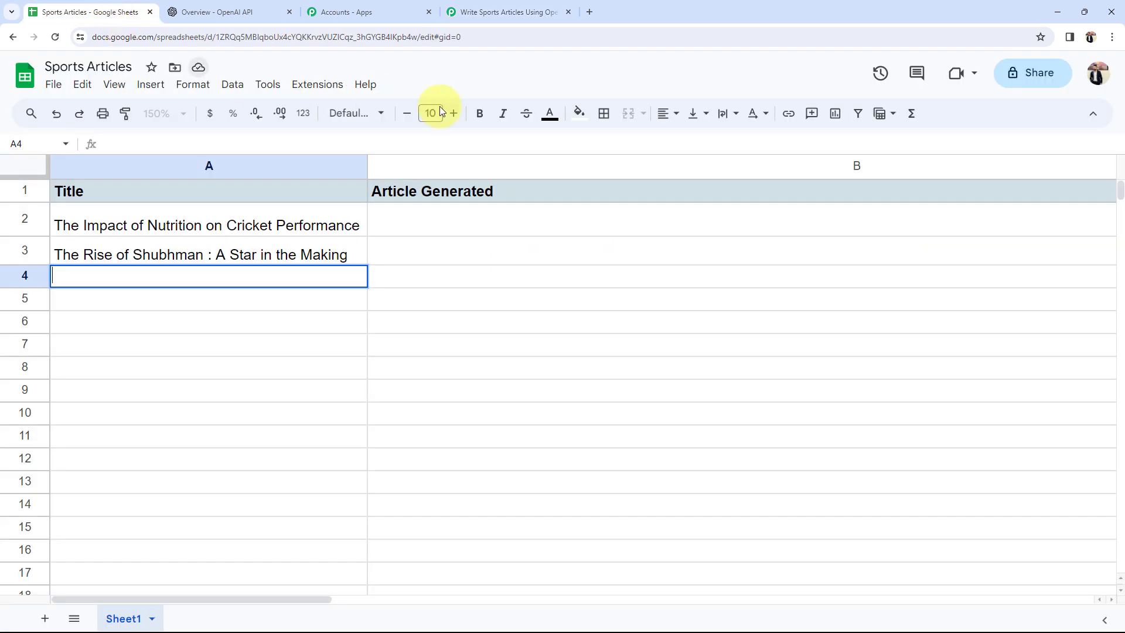
{"action": "left_click", "coordinate": [448, 222]}
{"action": "left_click", "coordinate": [507, 5]}
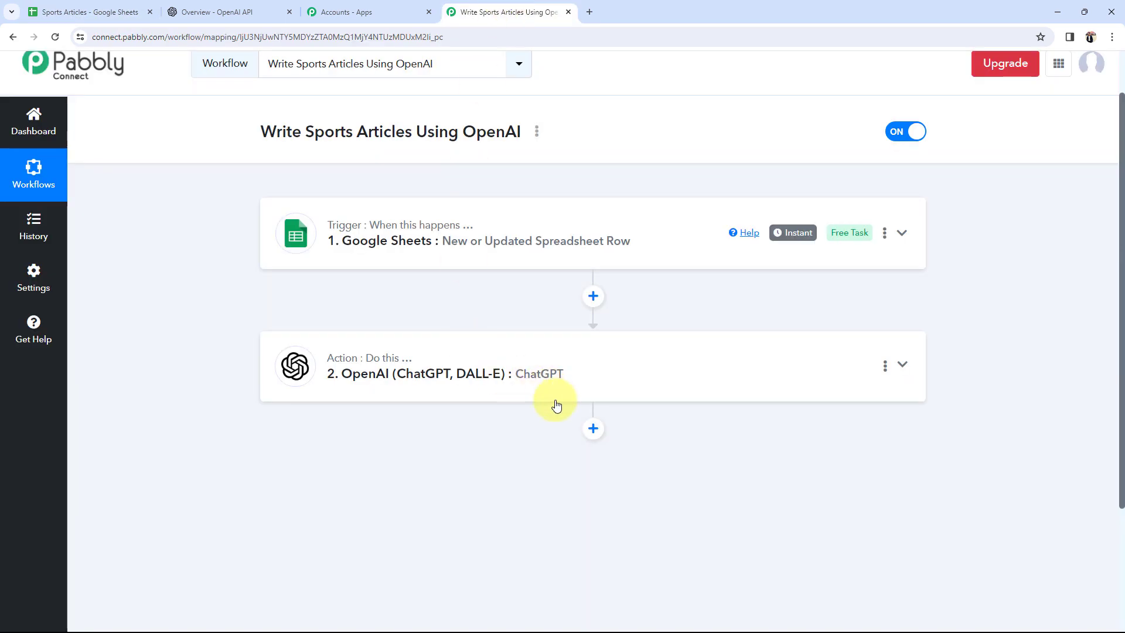
{"action": "left_click", "coordinate": [593, 428]}
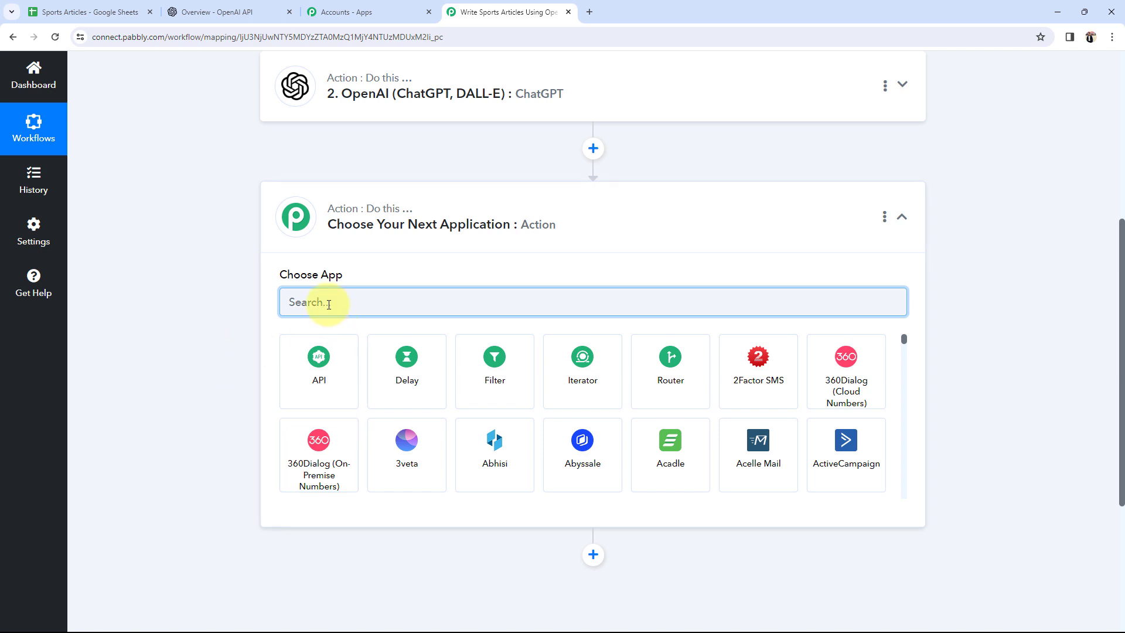
{"action": "type", "text": "goo"}
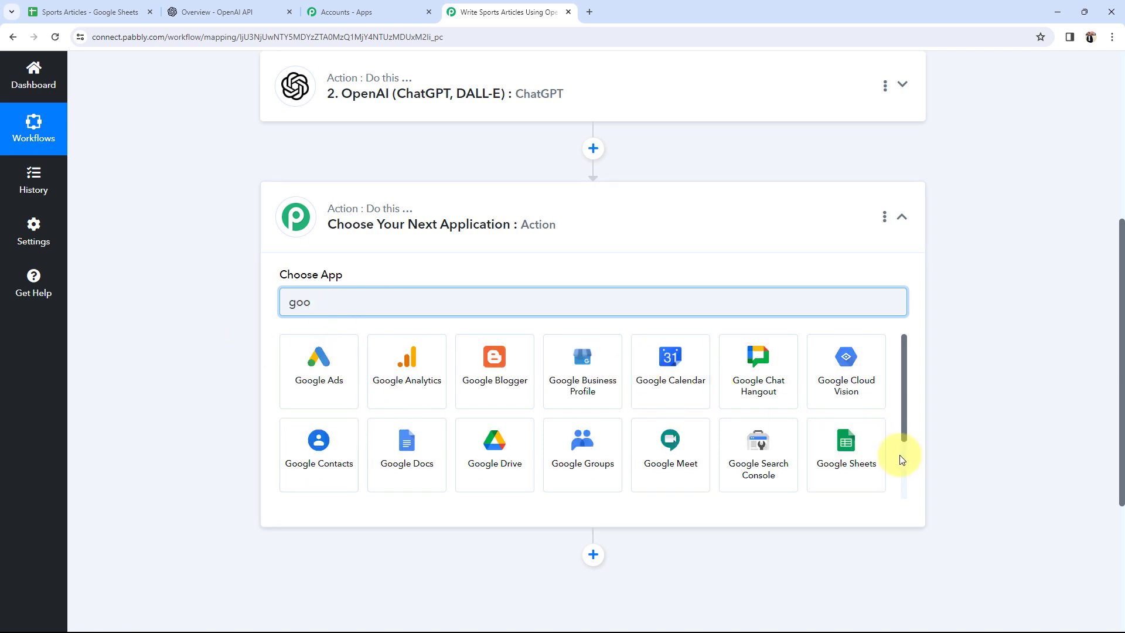
{"action": "left_click", "coordinate": [824, 469]}
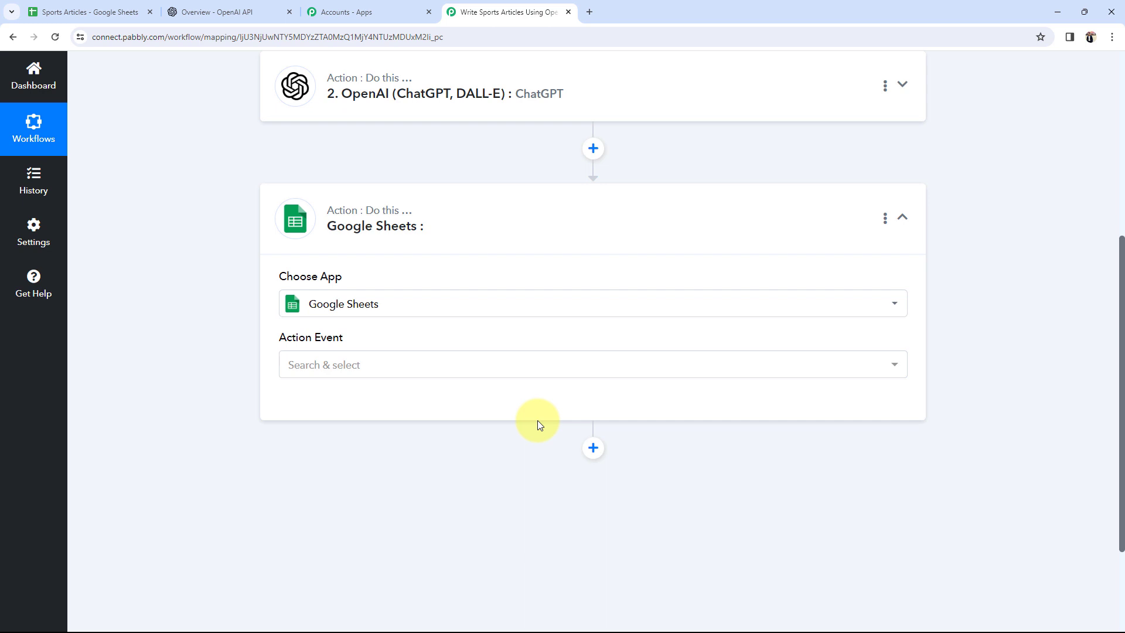
- Set the new Google Sheets action's event to Update Cell Value and connect it with the existing Google Sheets #138 connection
{"action": "left_click", "coordinate": [357, 374]}
{"action": "scroll", "coordinate": [357, 272], "scroll_direction": "down", "scroll_amount": 7}
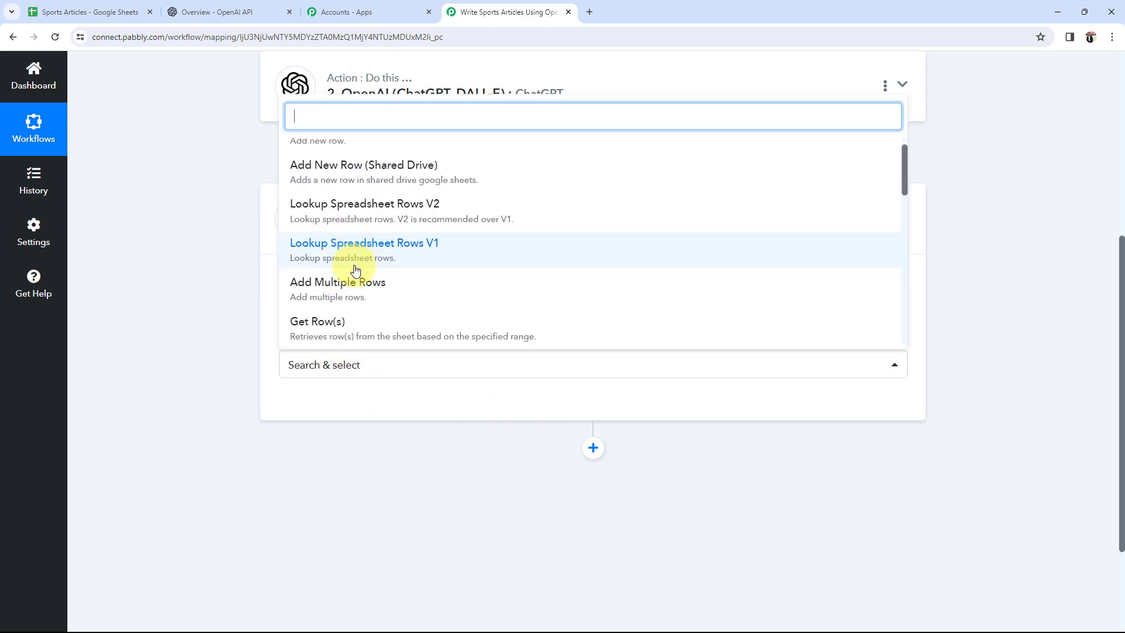
{"action": "scroll", "coordinate": [356, 269], "scroll_direction": "down", "scroll_amount": 2}
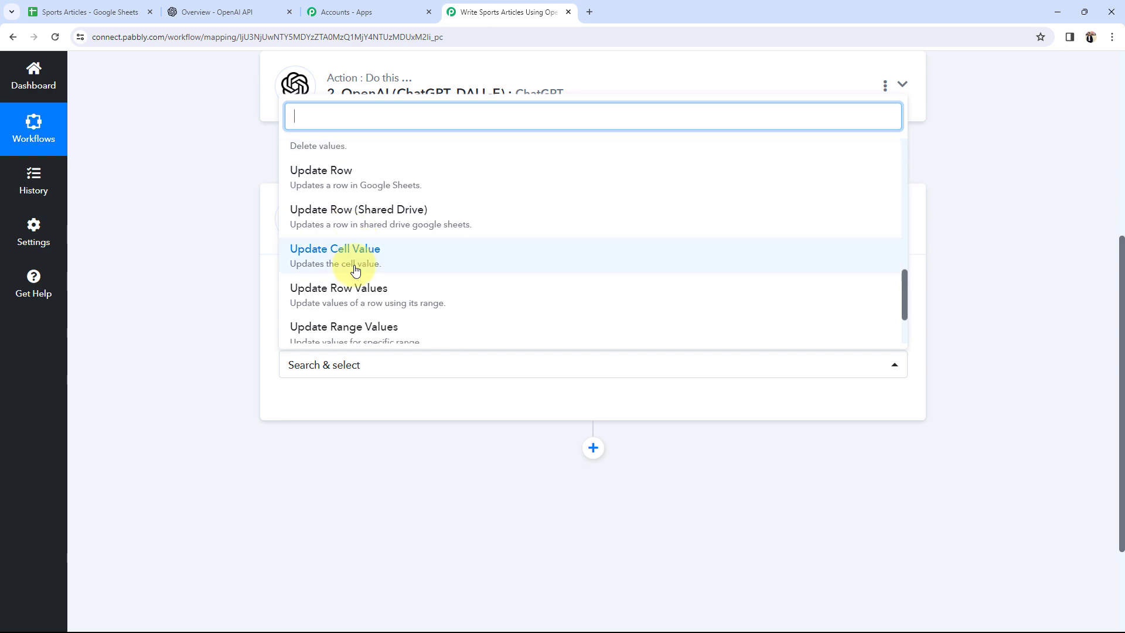
{"action": "left_click", "coordinate": [354, 266]}
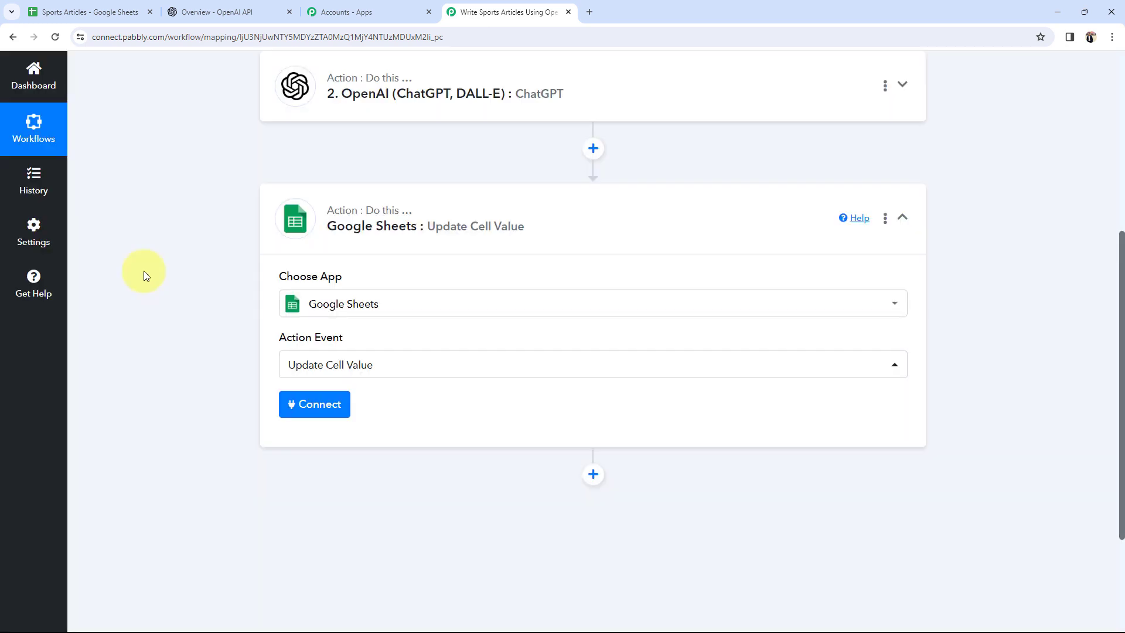
{"action": "left_click", "coordinate": [296, 406]}
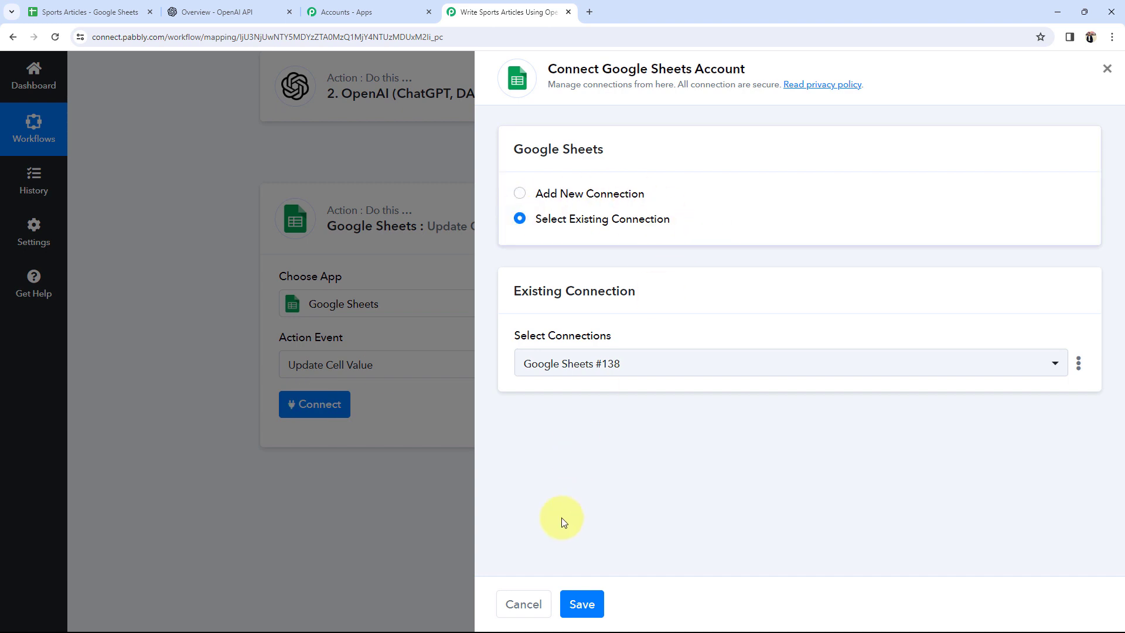
{"action": "left_click", "coordinate": [581, 604]}
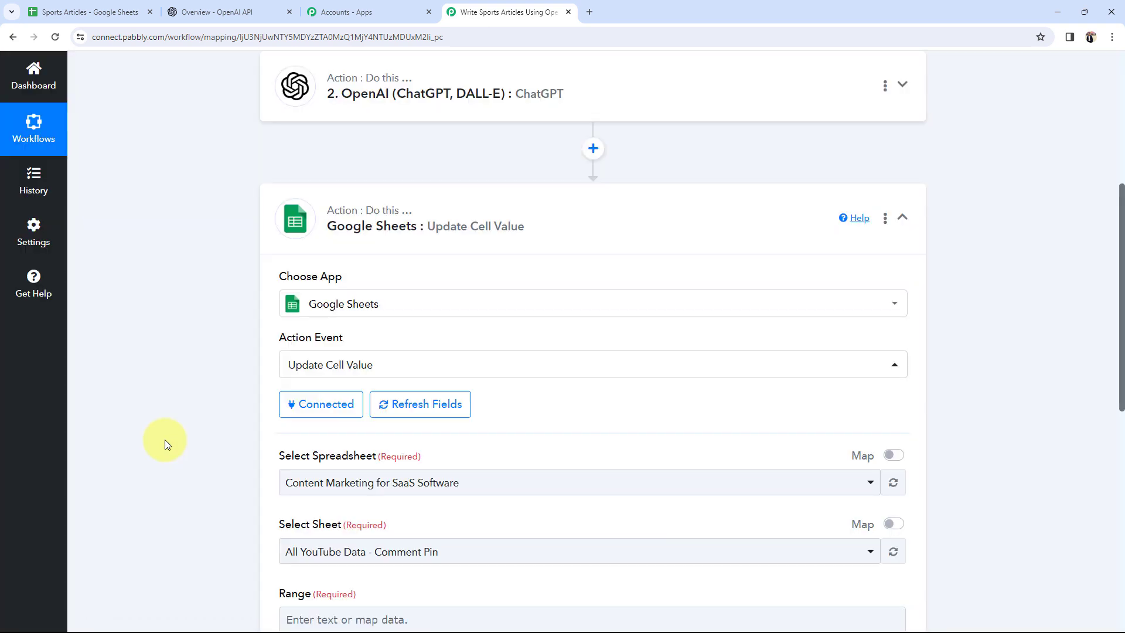
- Choose Sports Articles as the spreadsheet for the Update Cell Value action, checking its name in the open Google Sheet
{"action": "scroll", "coordinate": [166, 421], "scroll_direction": "down", "scroll_amount": 4}
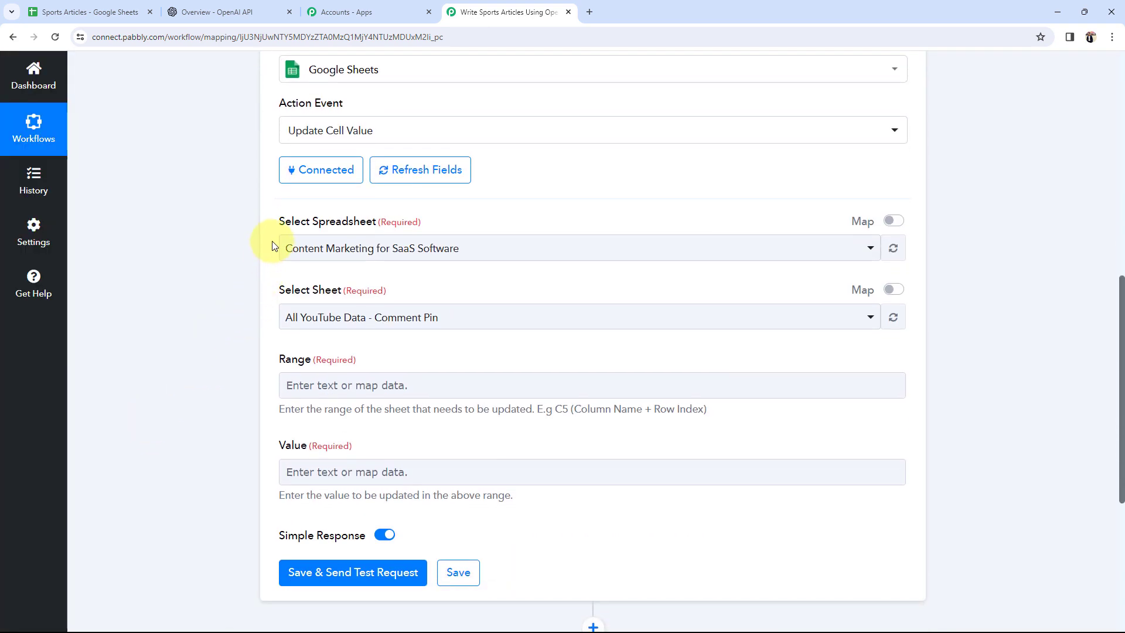
{"action": "left_click_drag", "start_coordinate": [278, 221], "coordinate": [404, 223]}
{"action": "left_click", "coordinate": [246, 243]}
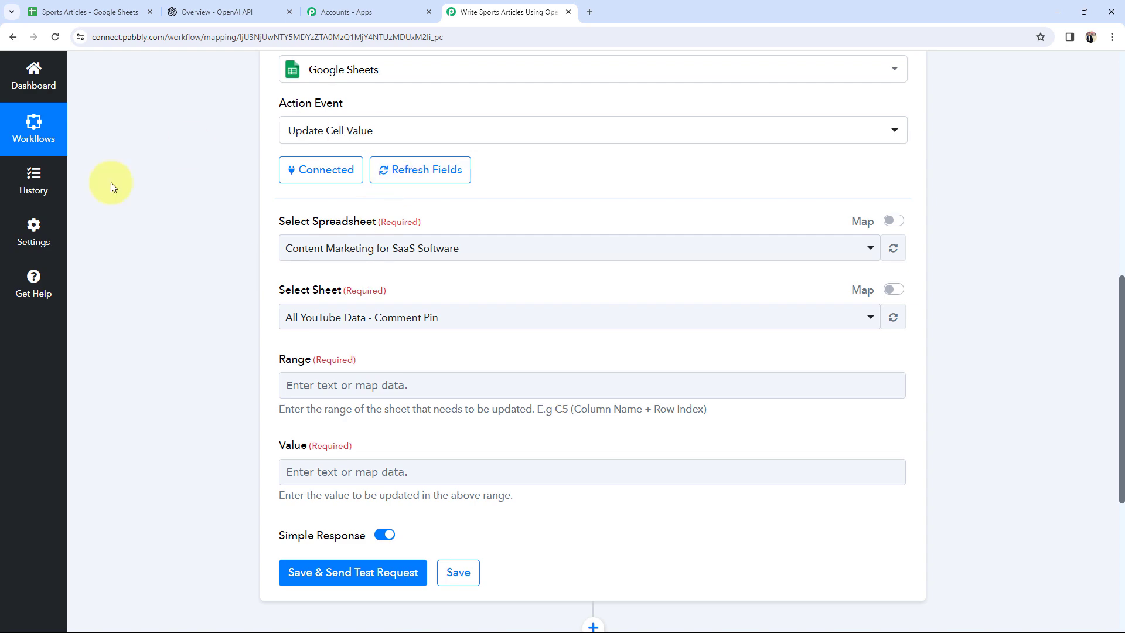
{"action": "left_click", "coordinate": [85, 12]}
{"action": "left_click", "coordinate": [151, 386]}
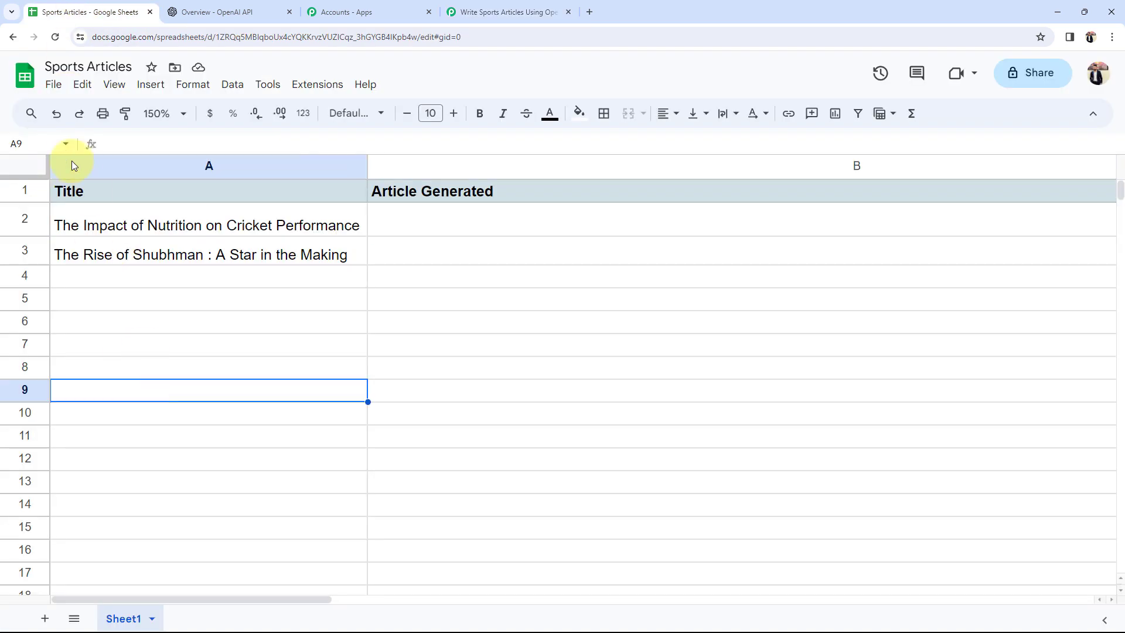
{"action": "left_click", "coordinate": [530, 12]}
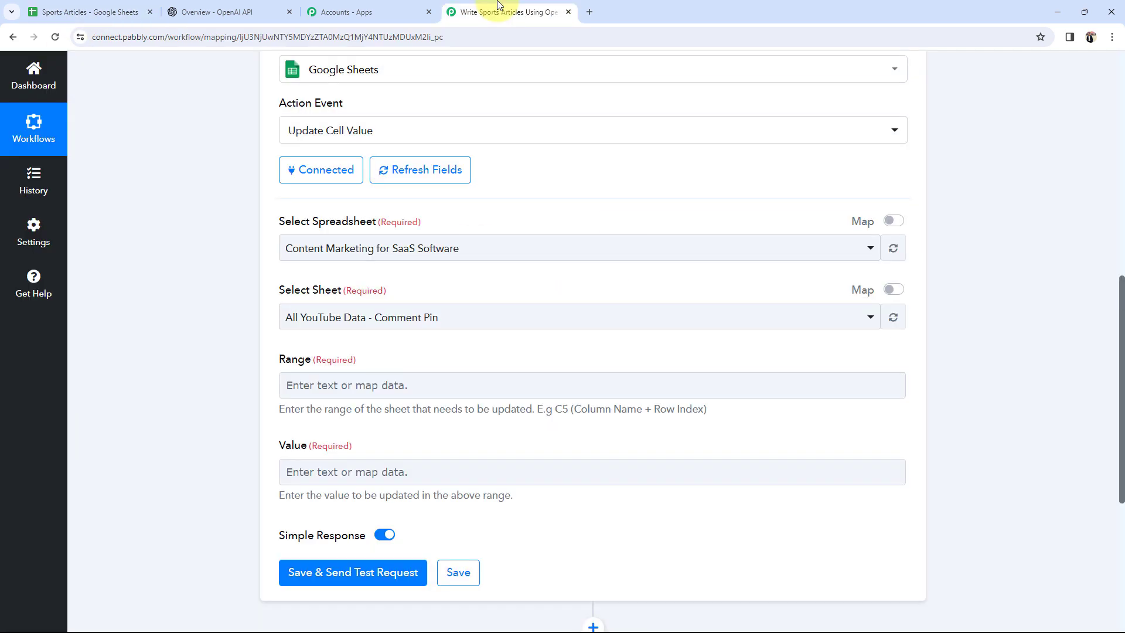
{"action": "left_click", "coordinate": [332, 246]}
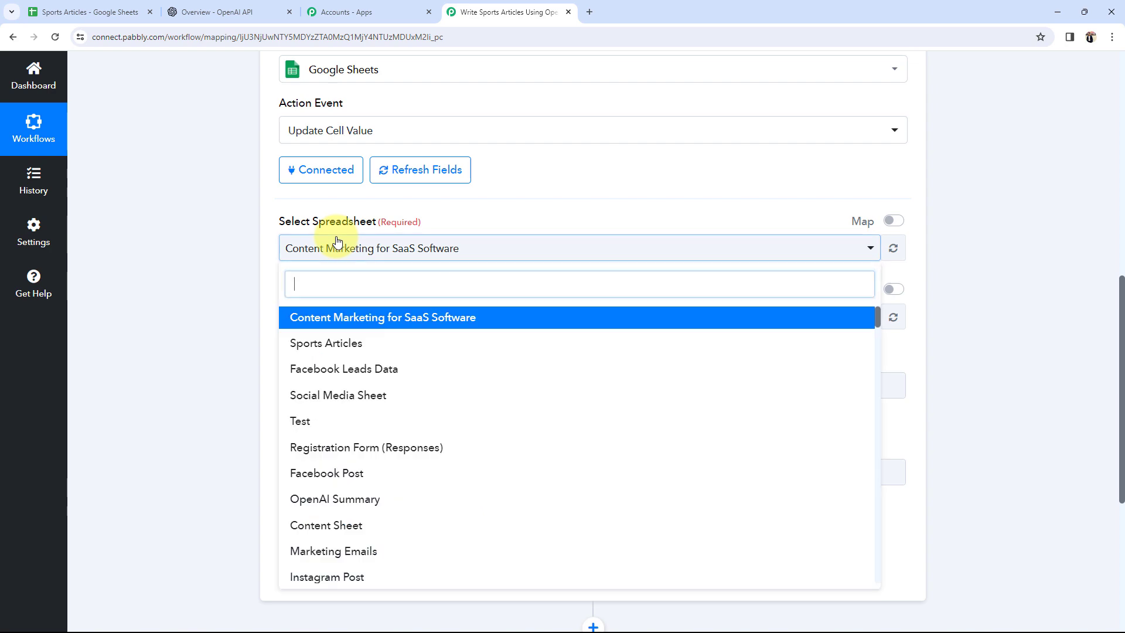
{"action": "left_click", "coordinate": [319, 347]}
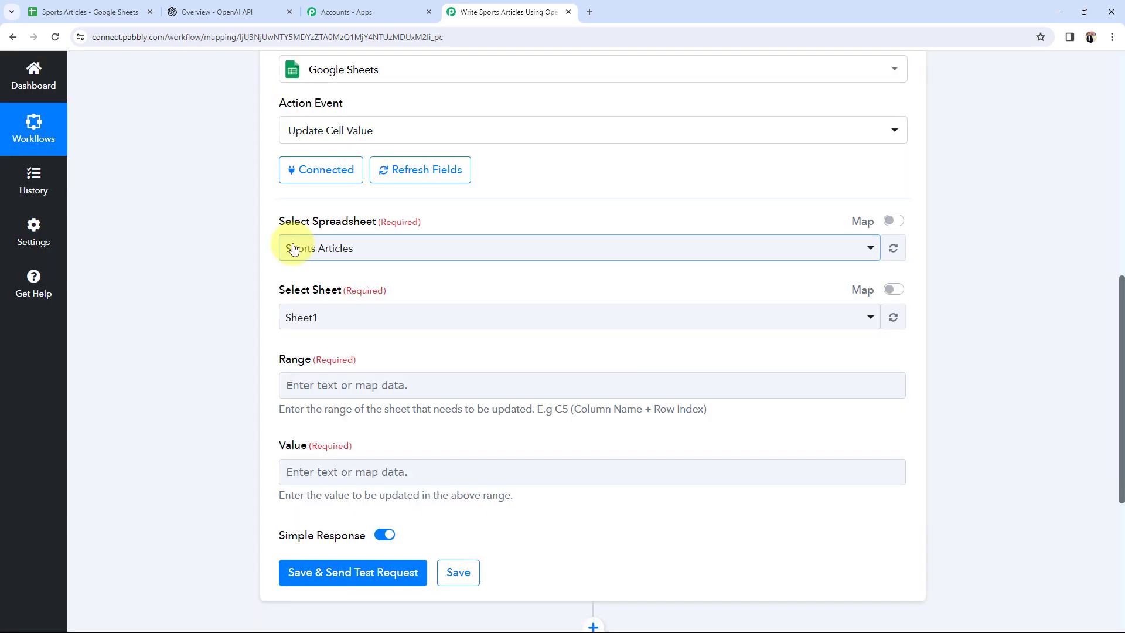
{"action": "left_click", "coordinate": [297, 248]}
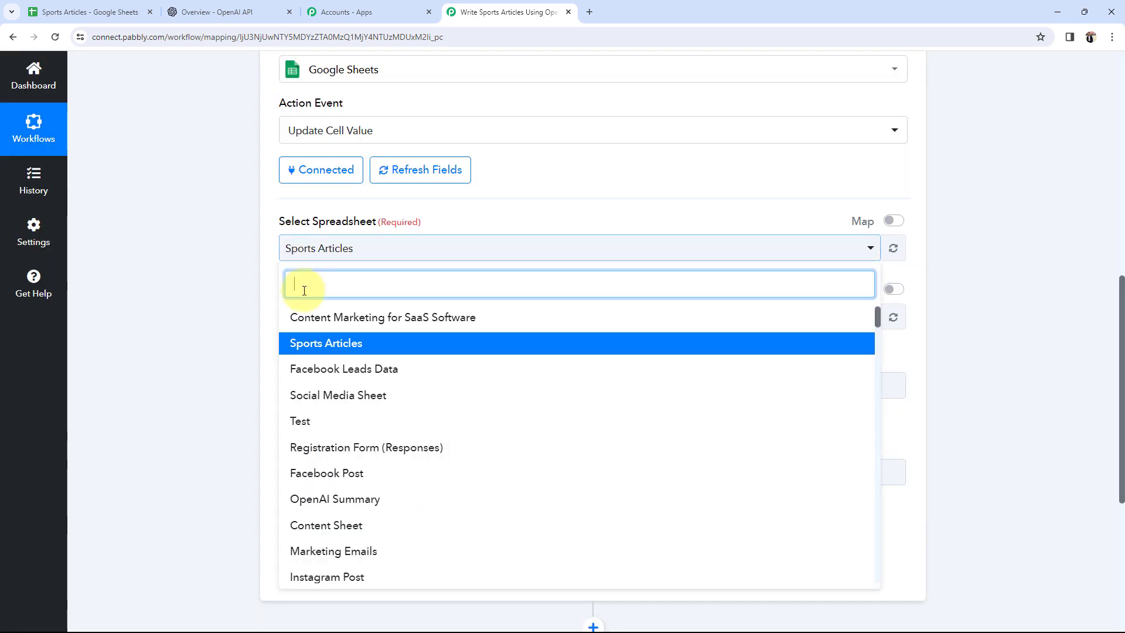
{"action": "left_click", "coordinate": [269, 324]}
- Select Sheet1 as the sheet the Update Cell Value action writes to
{"action": "scroll", "coordinate": [231, 297], "scroll_direction": "down", "scroll_amount": 2}
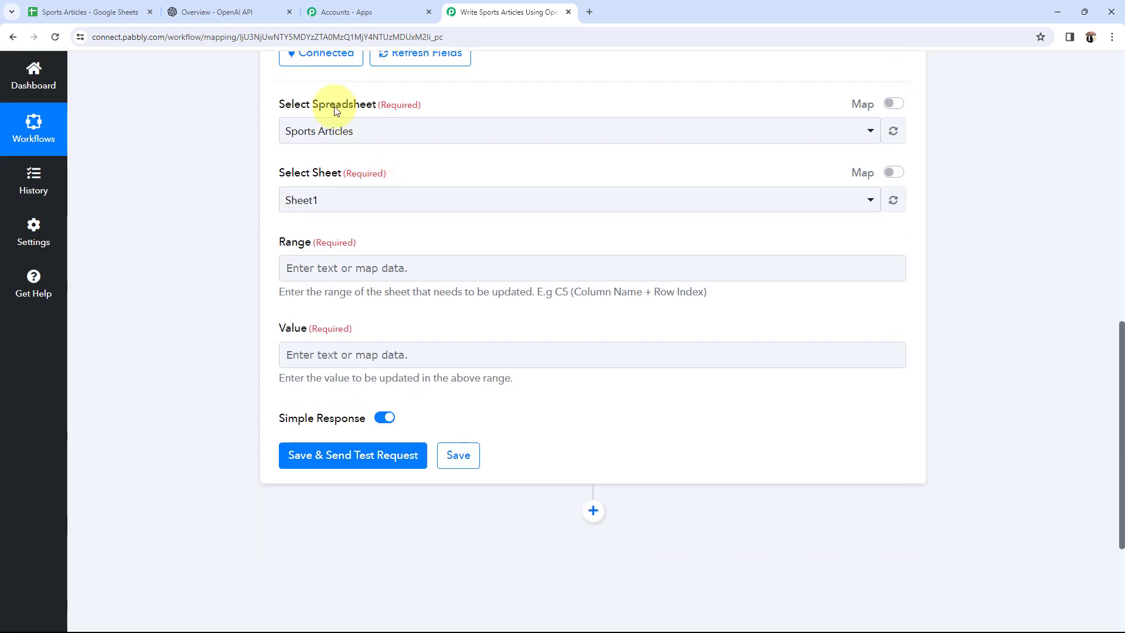
{"action": "left_click_drag", "start_coordinate": [266, 173], "coordinate": [342, 175]}
{"action": "left_click", "coordinate": [314, 201]}
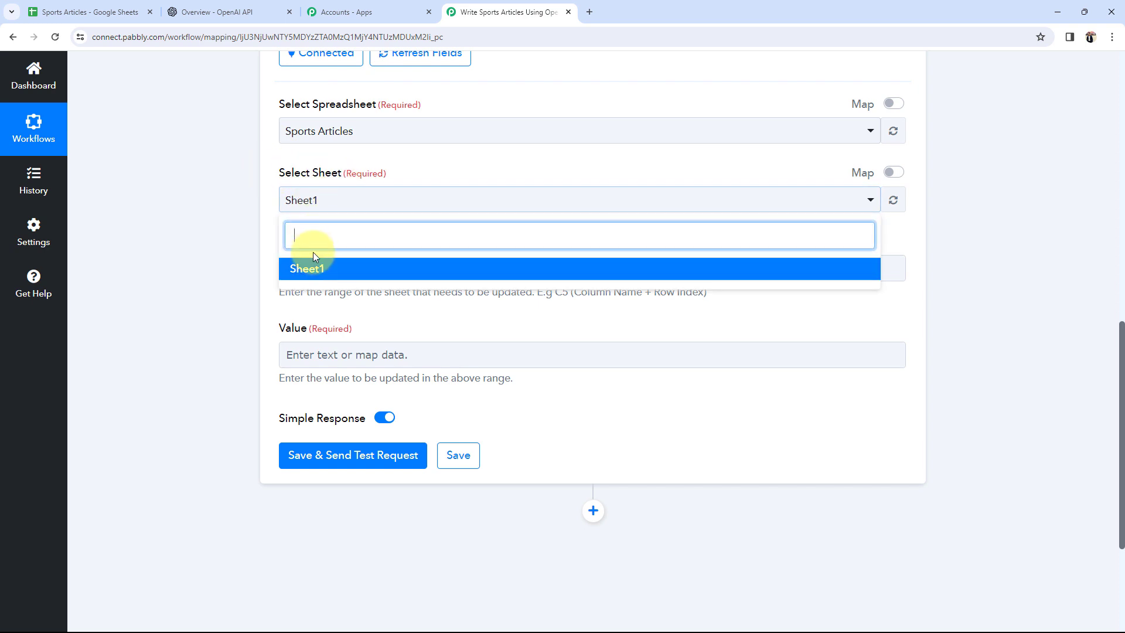
{"action": "left_click", "coordinate": [310, 267]}
{"action": "left_click", "coordinate": [251, 276]}
{"action": "scroll", "coordinate": [252, 276], "scroll_direction": "down", "scroll_amount": 2}
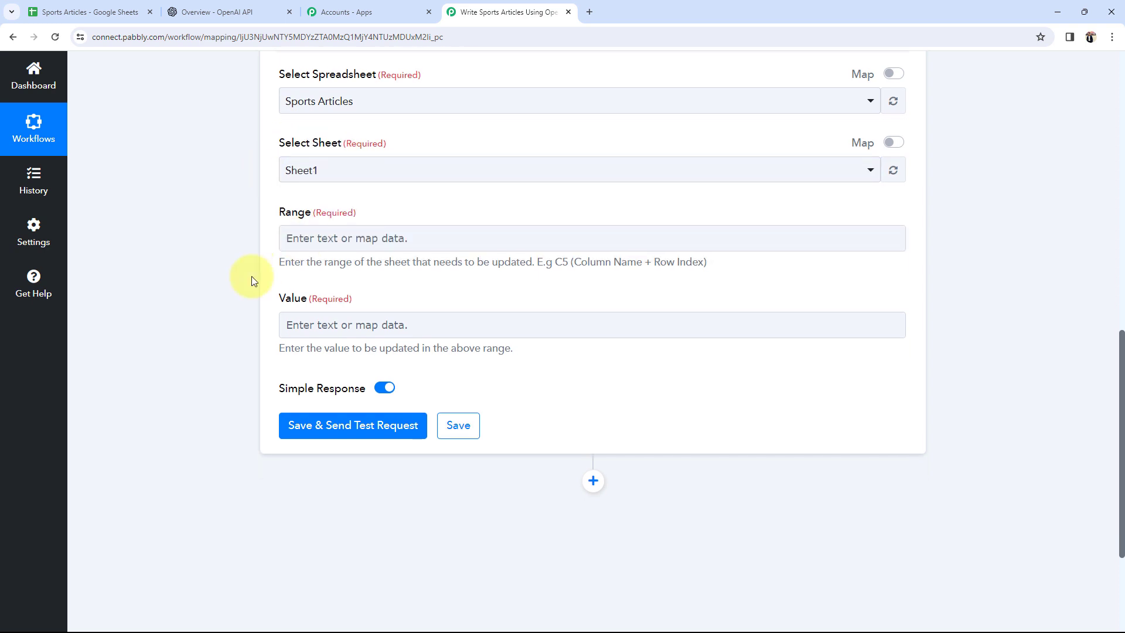
{"action": "left_click", "coordinate": [247, 171]}
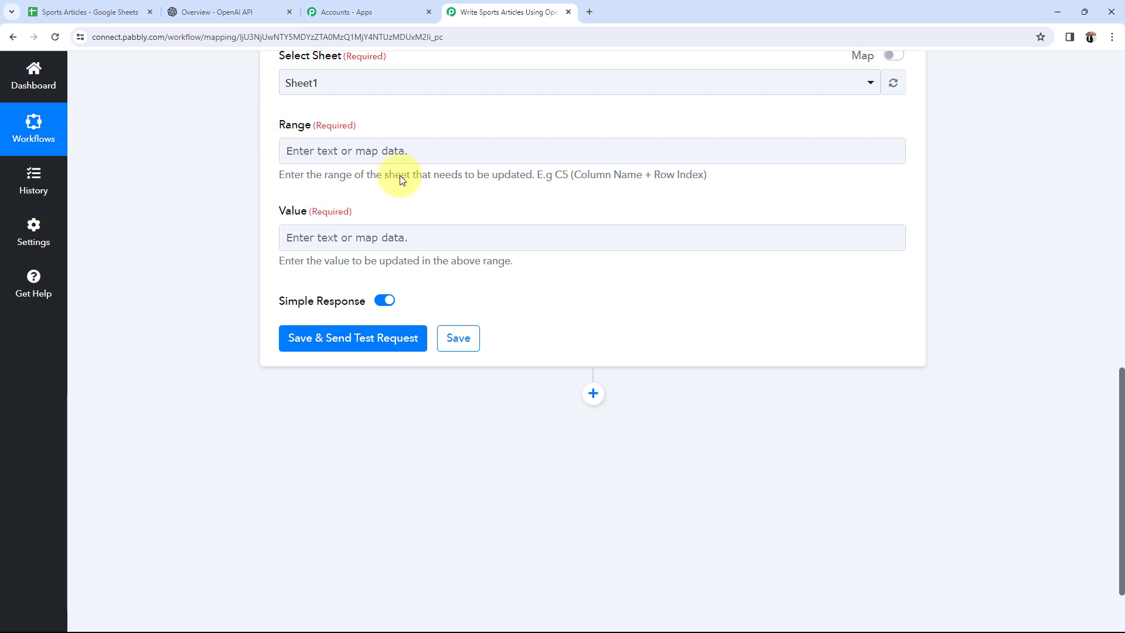
- Check the Article Generated column at cell B2 in the sheet and enter B as the column letter in the action's Range
{"action": "left_click", "coordinate": [290, 146]}
{"action": "left_click", "coordinate": [96, 12]}
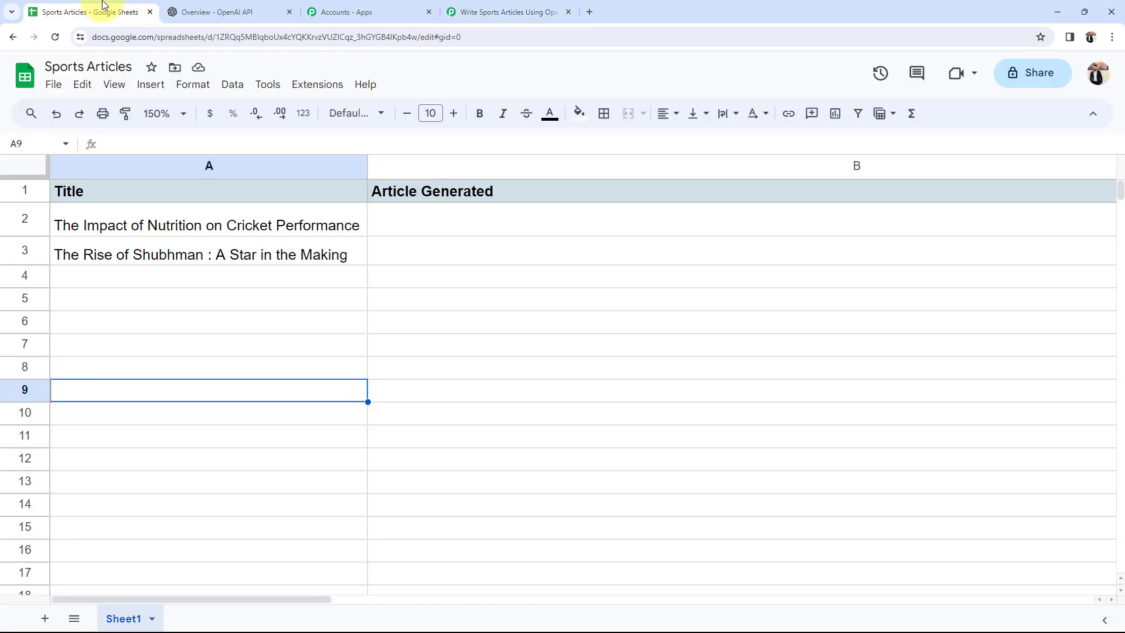
{"action": "left_click", "coordinate": [389, 226]}
{"action": "left_click", "coordinate": [339, 322]}
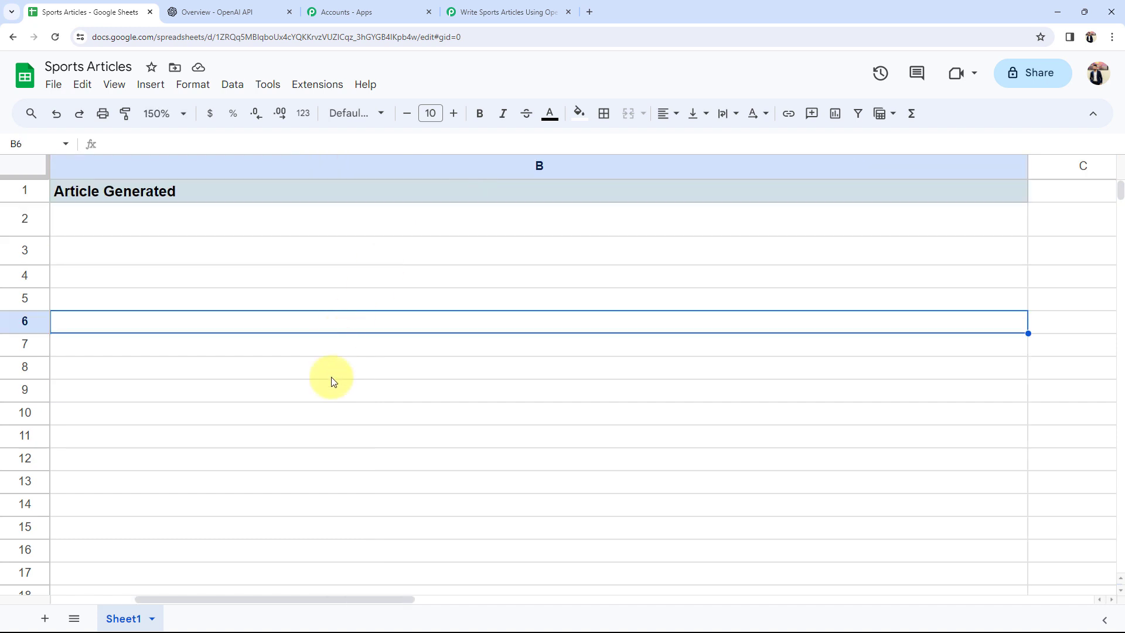
{"action": "scroll", "coordinate": [244, 599], "scroll_direction": "left", "scroll_amount": 2}
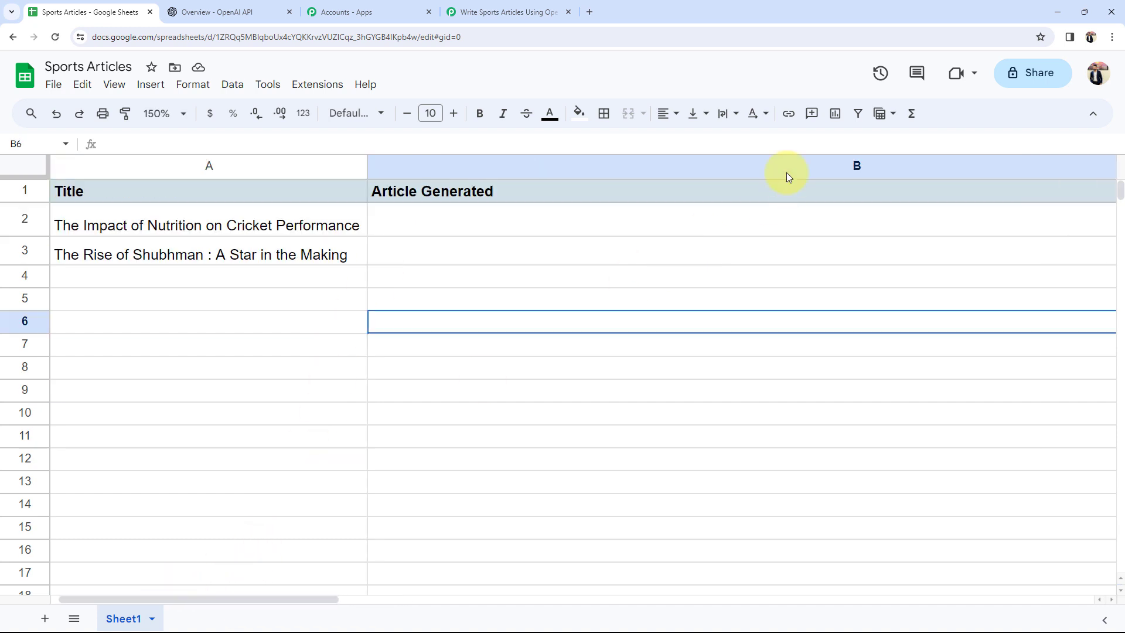
{"action": "left_click", "coordinate": [770, 222]}
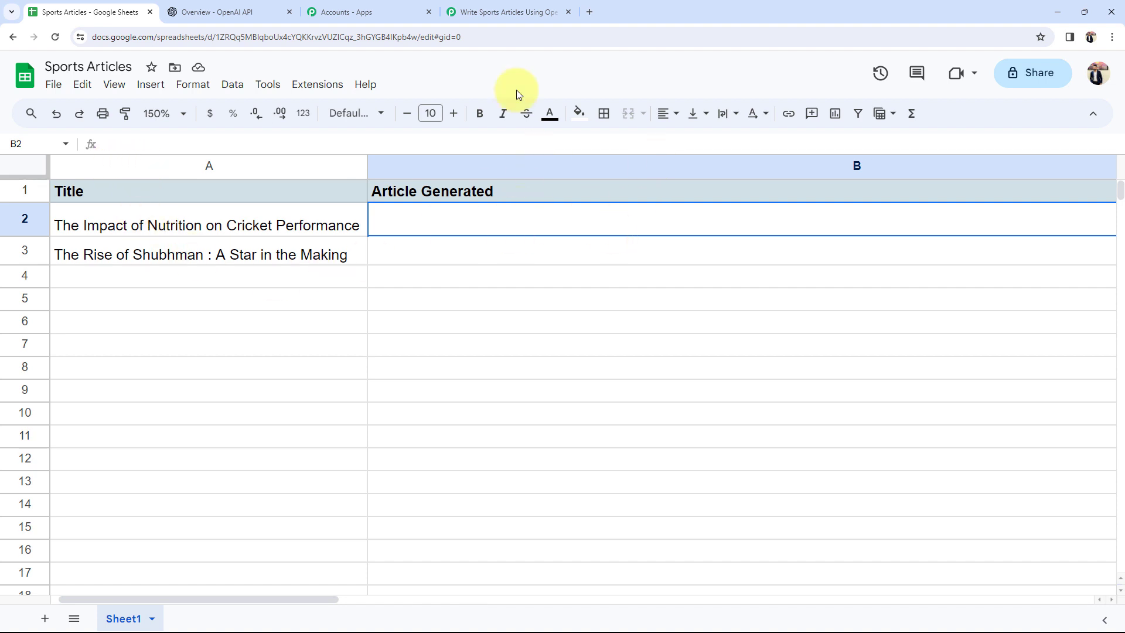
{"action": "left_click", "coordinate": [507, 12]}
{"action": "left_click", "coordinate": [293, 147]}
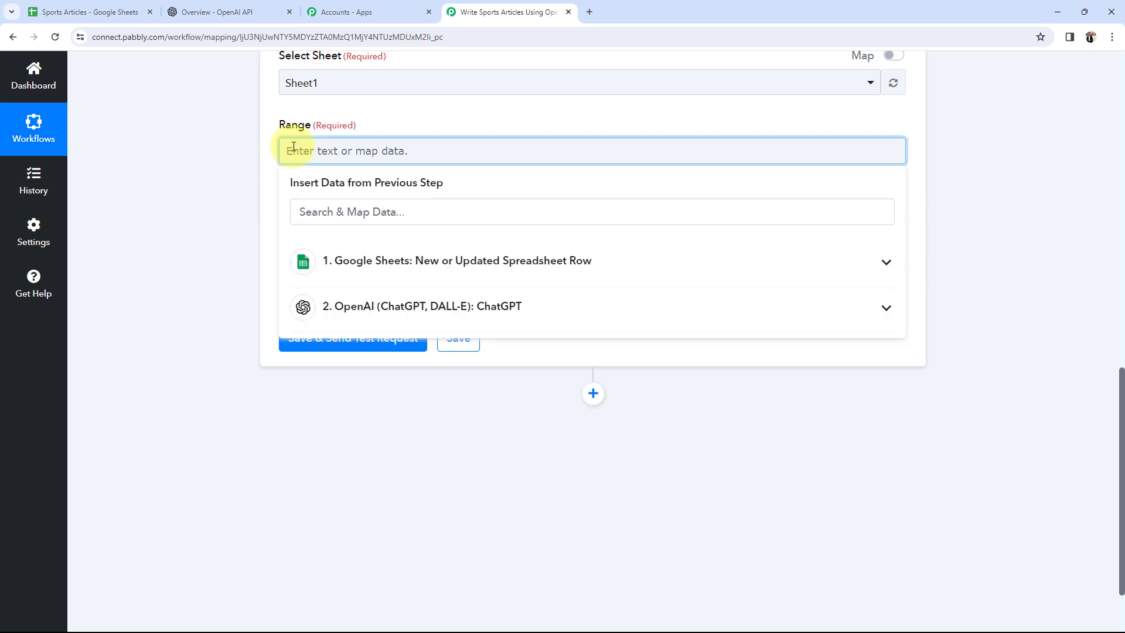
{"action": "type", "text": "B"}
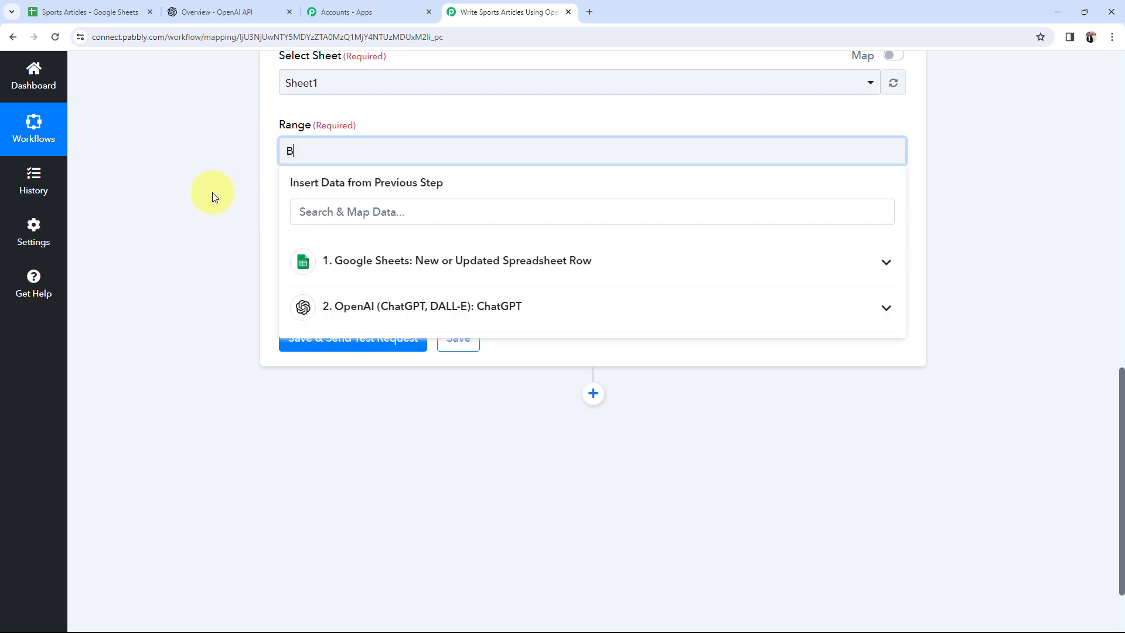
{"action": "left_click", "coordinate": [212, 193]}
- Check the rows in the sheet, and append RowIndex from the Google Sheets trigger after B in Range as mapped data
{"action": "left_click", "coordinate": [136, 10]}
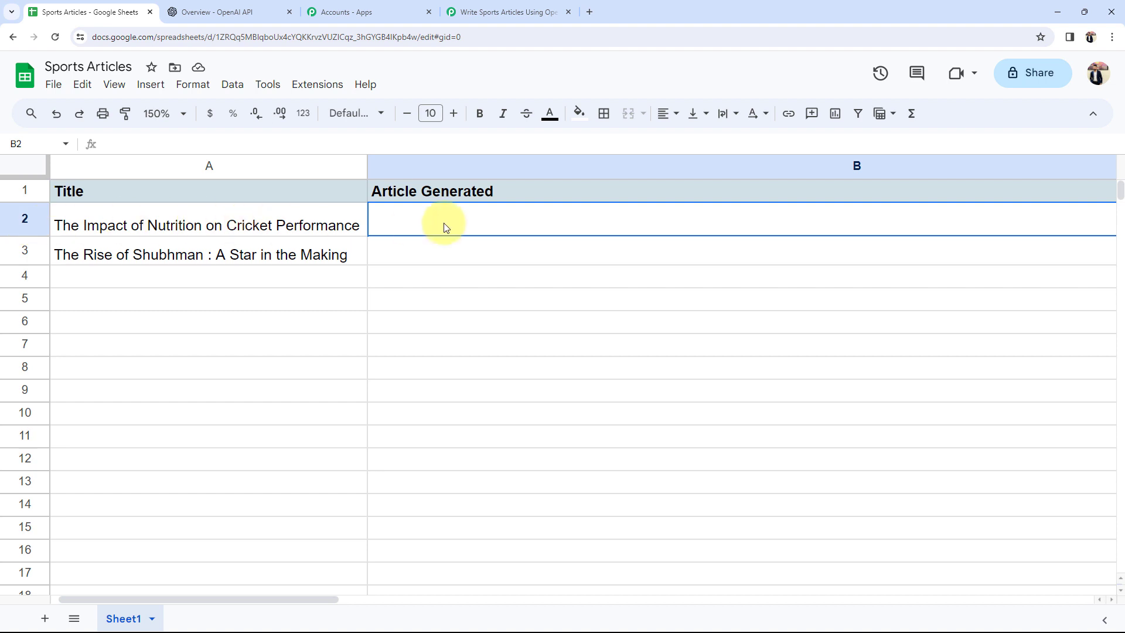
{"action": "left_click", "coordinate": [97, 308]}
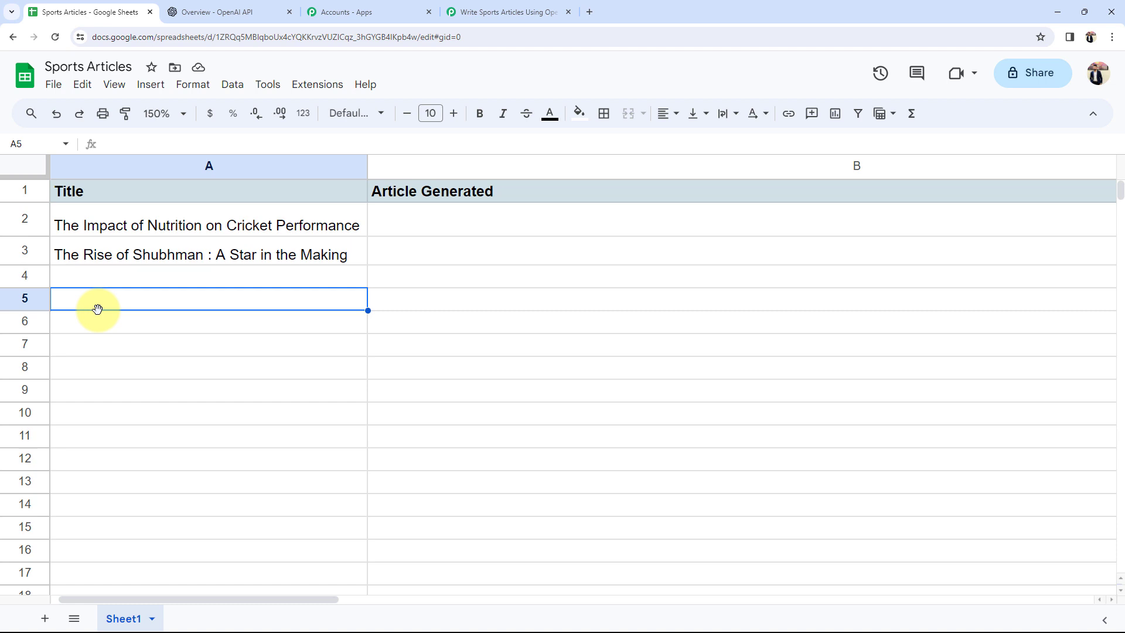
{"action": "left_click", "coordinate": [508, 11]}
{"action": "left_click", "coordinate": [319, 160]}
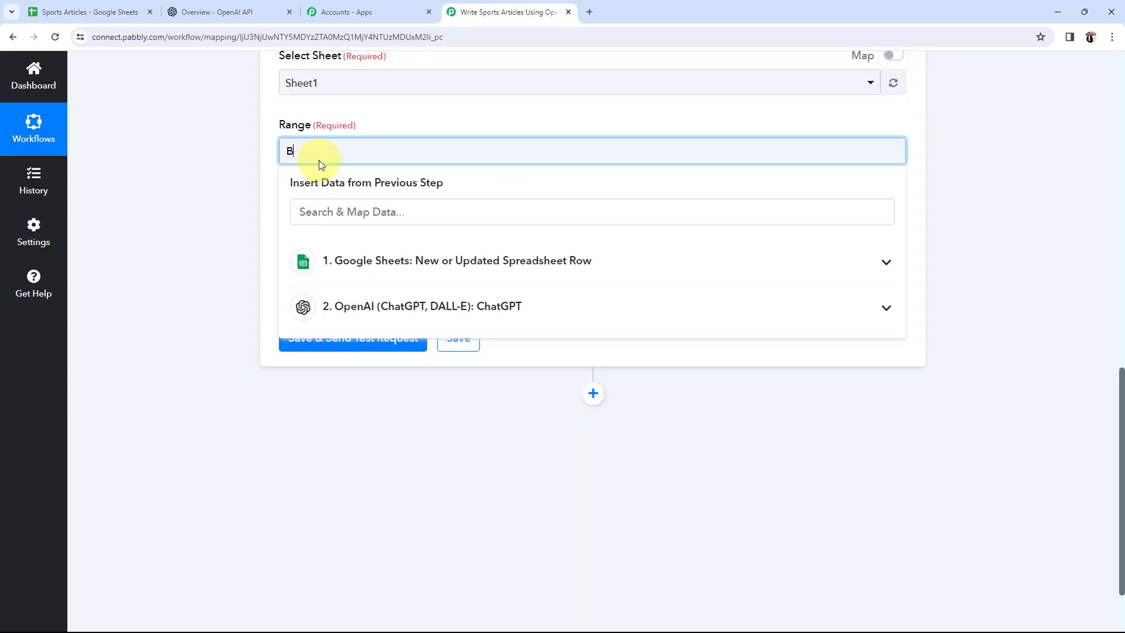
{"action": "left_click", "coordinate": [374, 264]}
{"action": "left_click", "coordinate": [328, 471]}
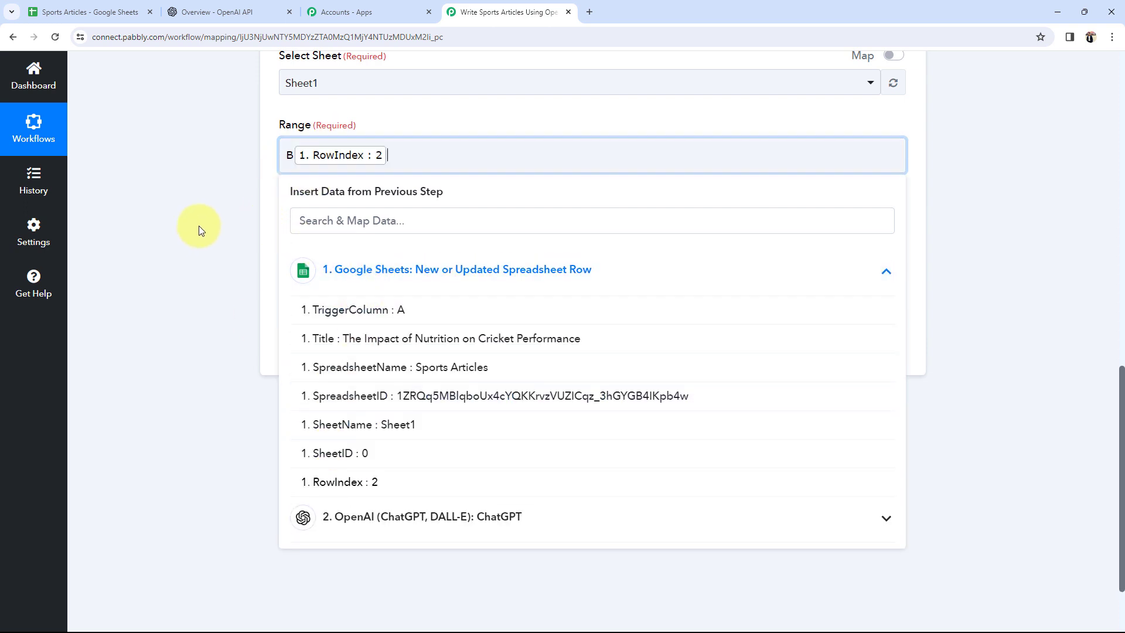
{"action": "left_click", "coordinate": [198, 226]}
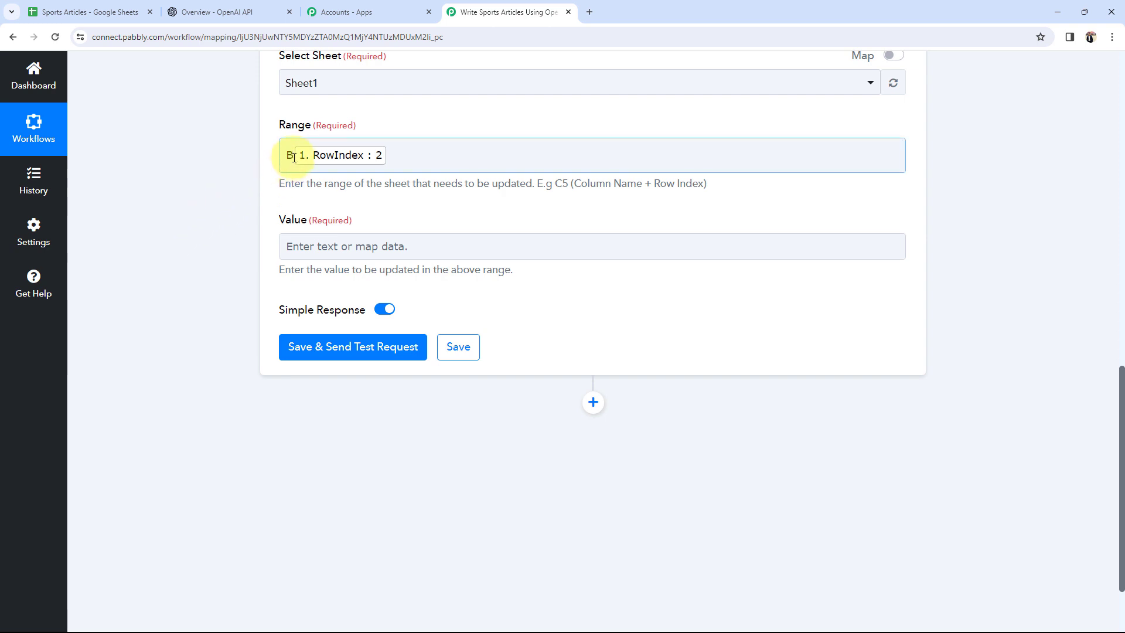
- Review the Range's column letter and mapped row index against sample rows 13 and 5 in the Sports Articles sheet
{"action": "left_click_drag", "start_coordinate": [294, 158], "coordinate": [246, 168]}
{"action": "left_click", "coordinate": [294, 156]}
{"action": "left_click", "coordinate": [238, 155]}
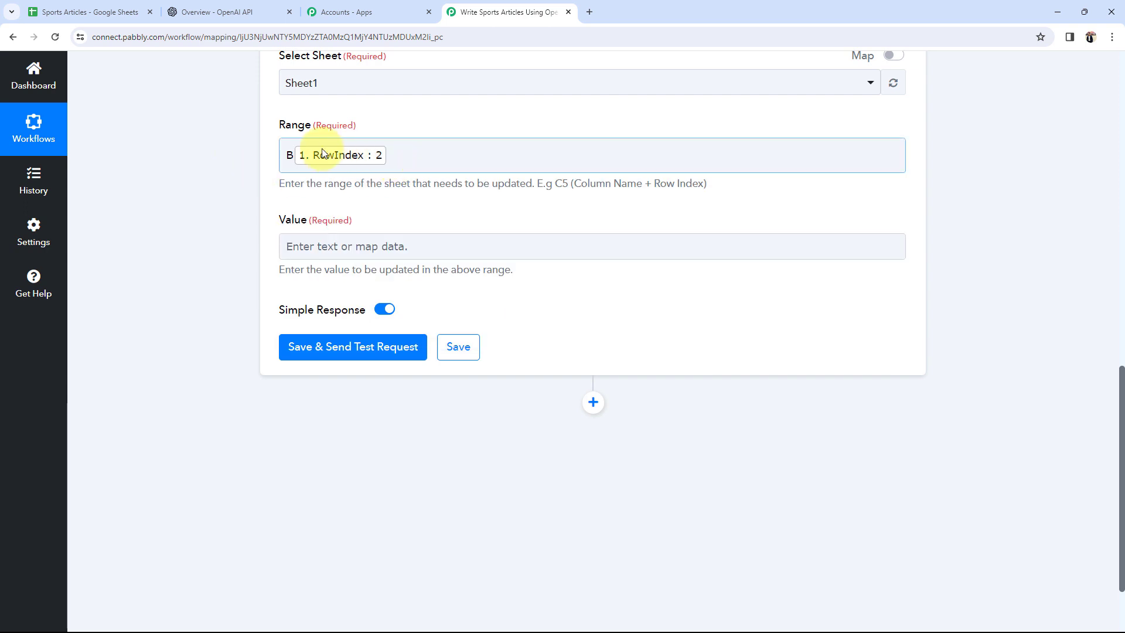
{"action": "left_click", "coordinate": [88, 11]}
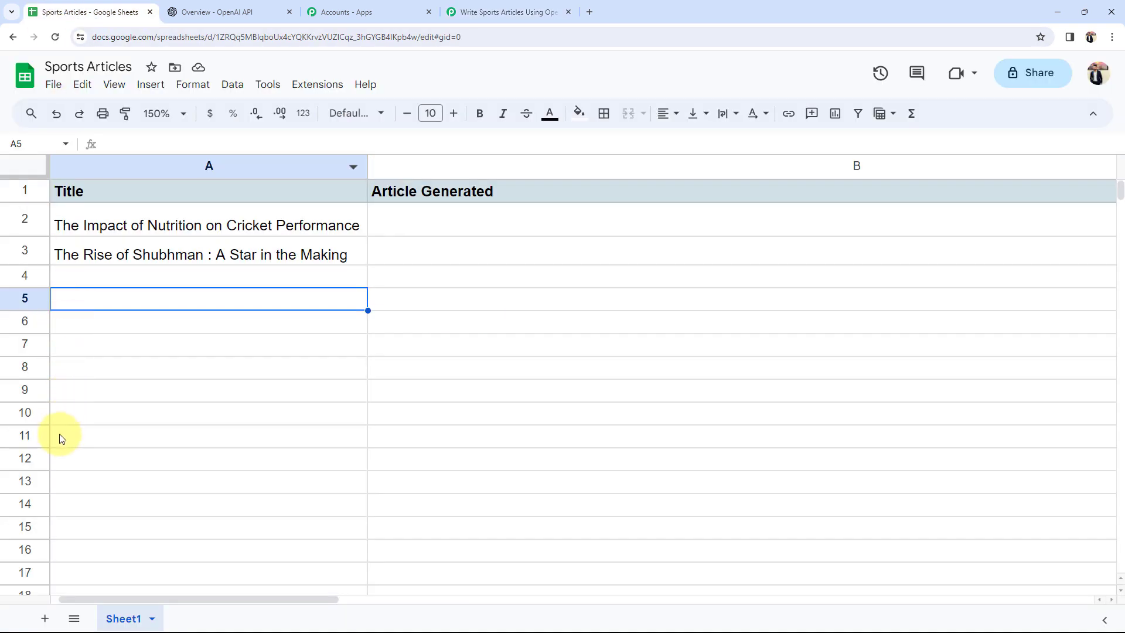
{"action": "left_click", "coordinate": [59, 482]}
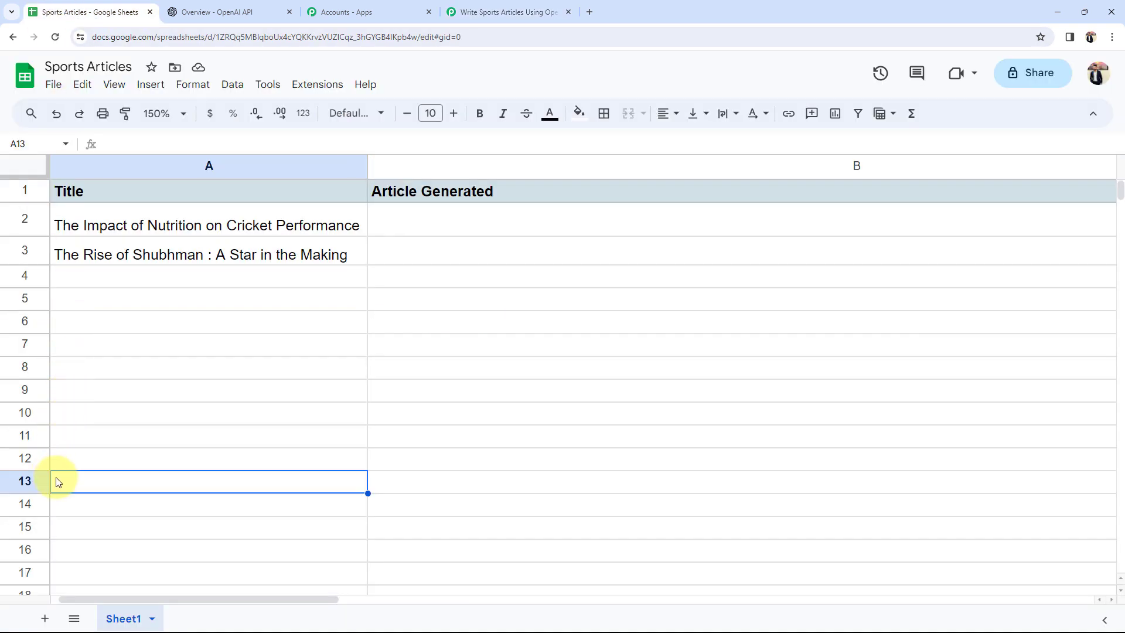
{"action": "left_click", "coordinate": [483, 488]}
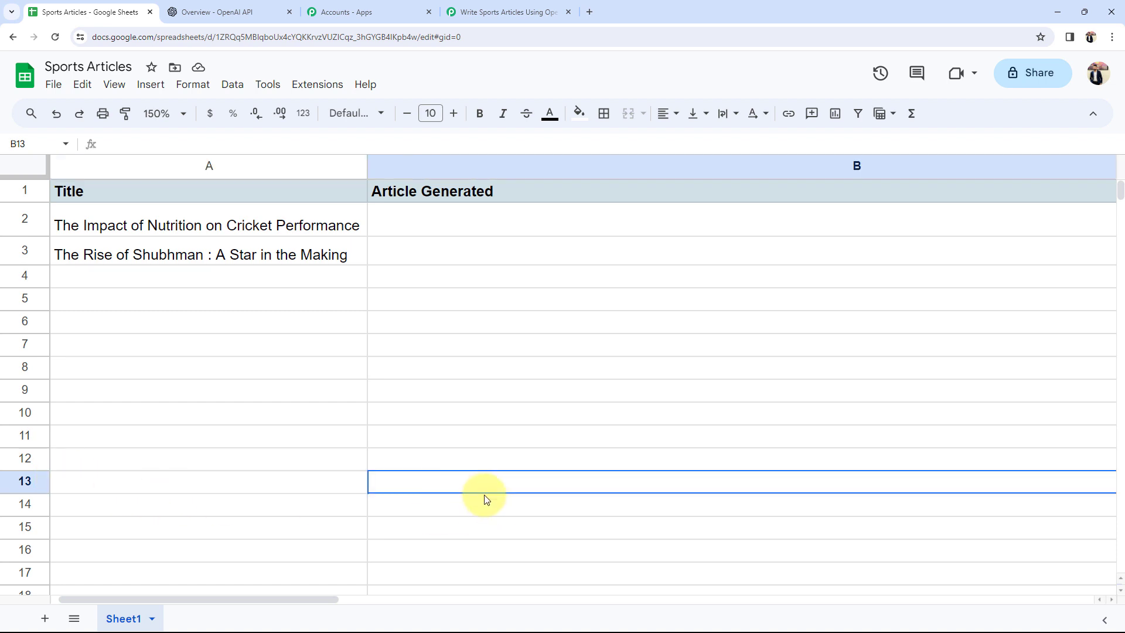
{"action": "left_click", "coordinate": [504, 11]}
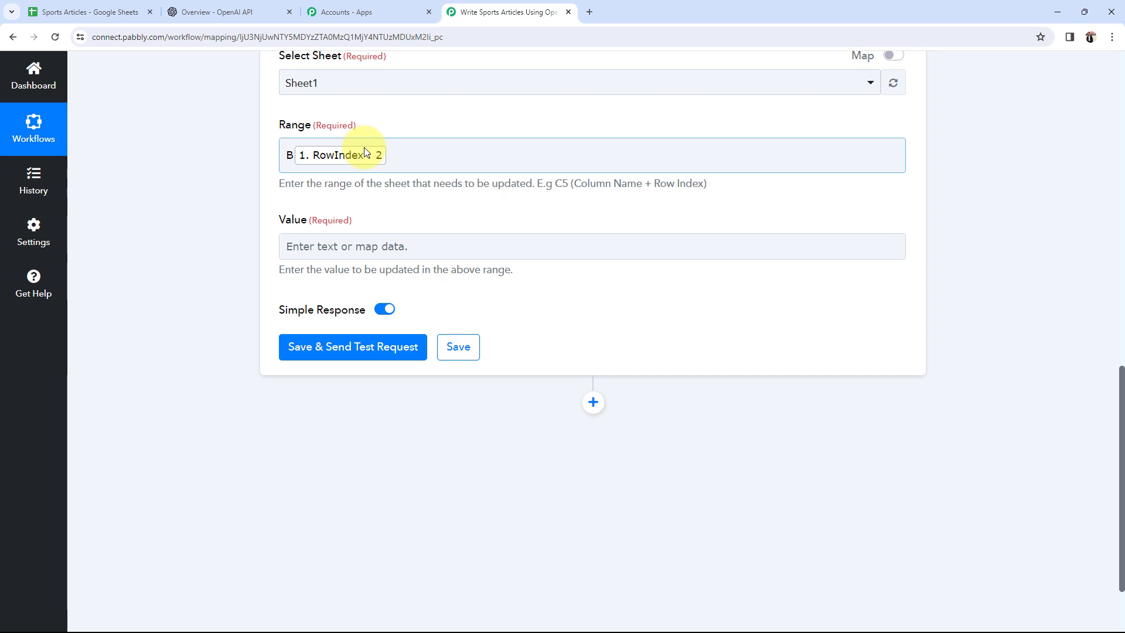
{"action": "left_click", "coordinate": [69, 6]}
{"action": "left_click", "coordinate": [81, 307]}
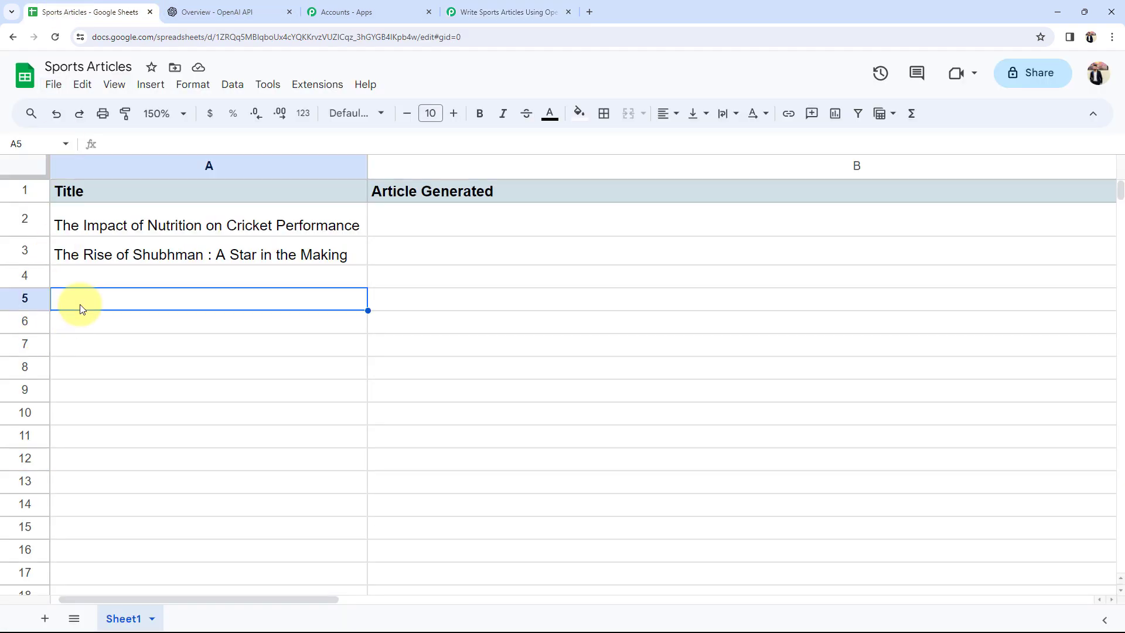
{"action": "left_click", "coordinate": [509, 12]}
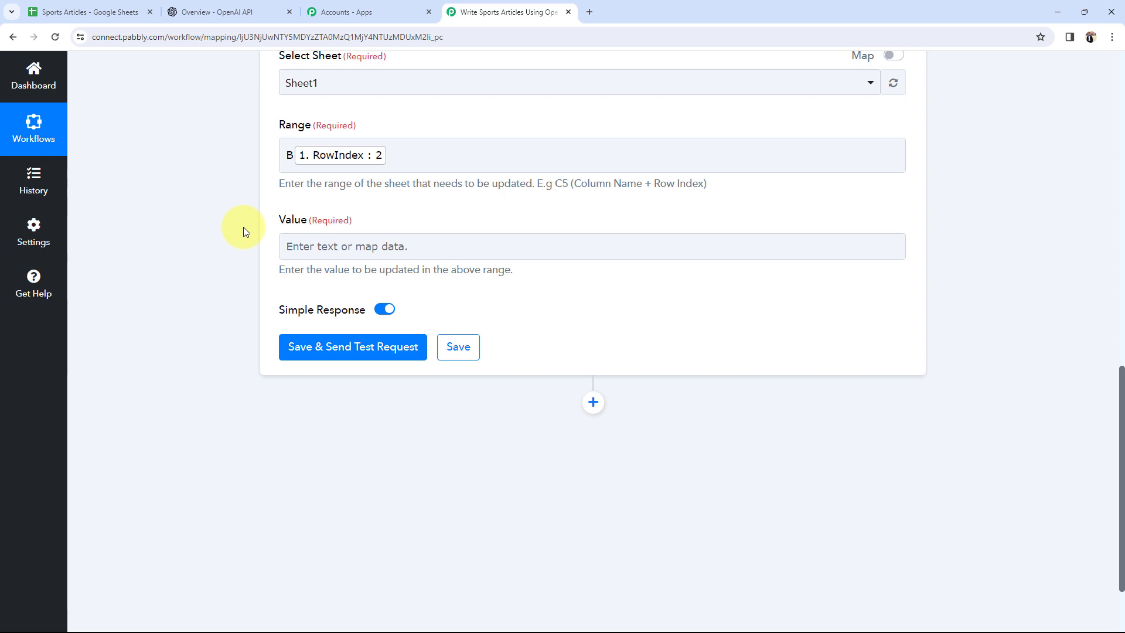
- Map Choices 0 Message Content from the OpenAI ChatGPT step as the Value of the Update Cell Value action
{"action": "scroll", "coordinate": [244, 227], "scroll_direction": "down", "scroll_amount": 1}
{"action": "left_click_drag", "start_coordinate": [278, 159], "coordinate": [305, 165]}
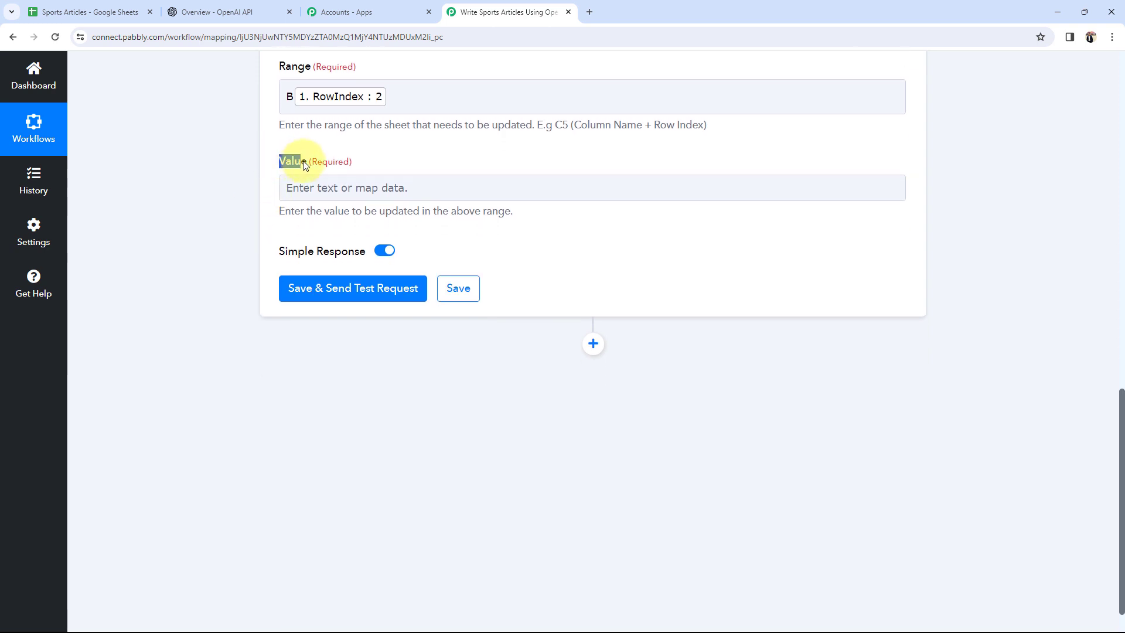
{"action": "left_click", "coordinate": [196, 173]}
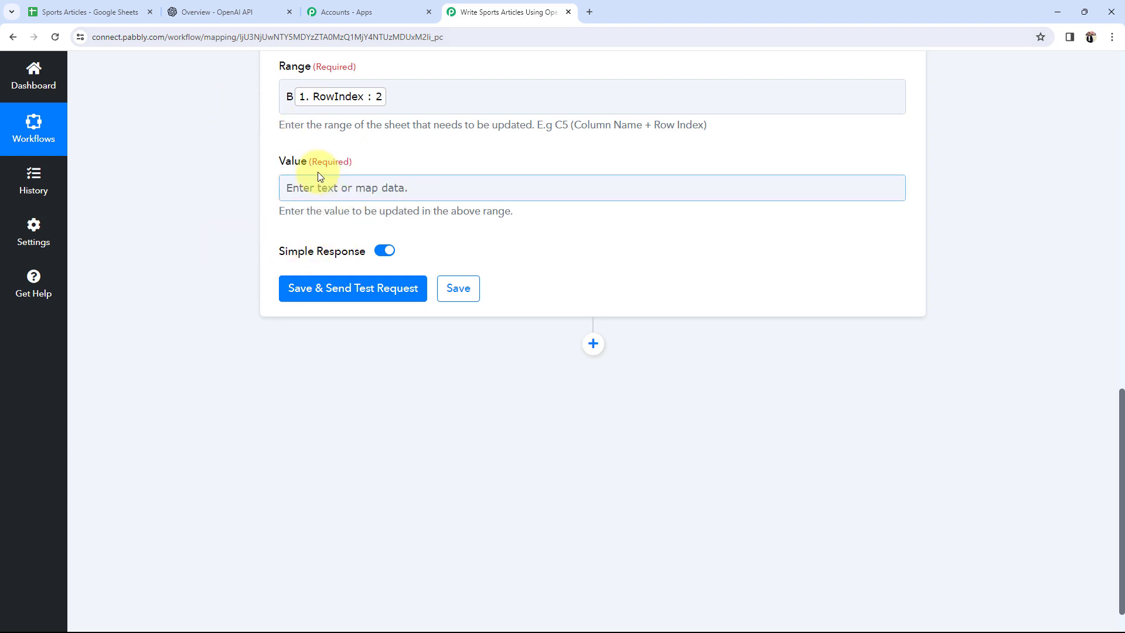
{"action": "left_click", "coordinate": [307, 196]}
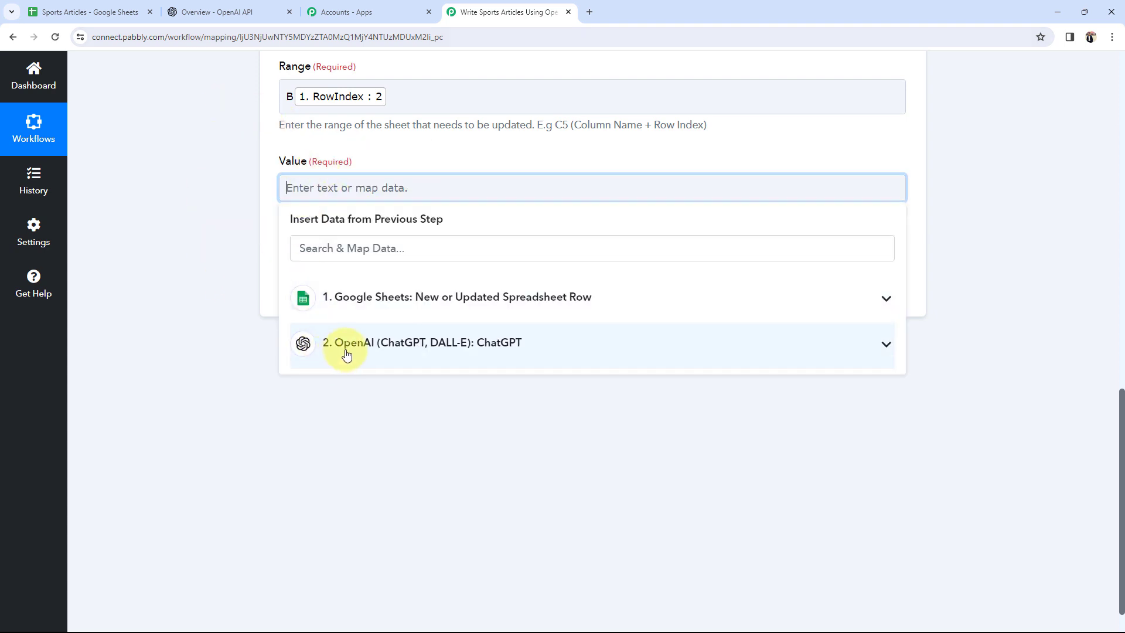
{"action": "left_click", "coordinate": [779, 338]}
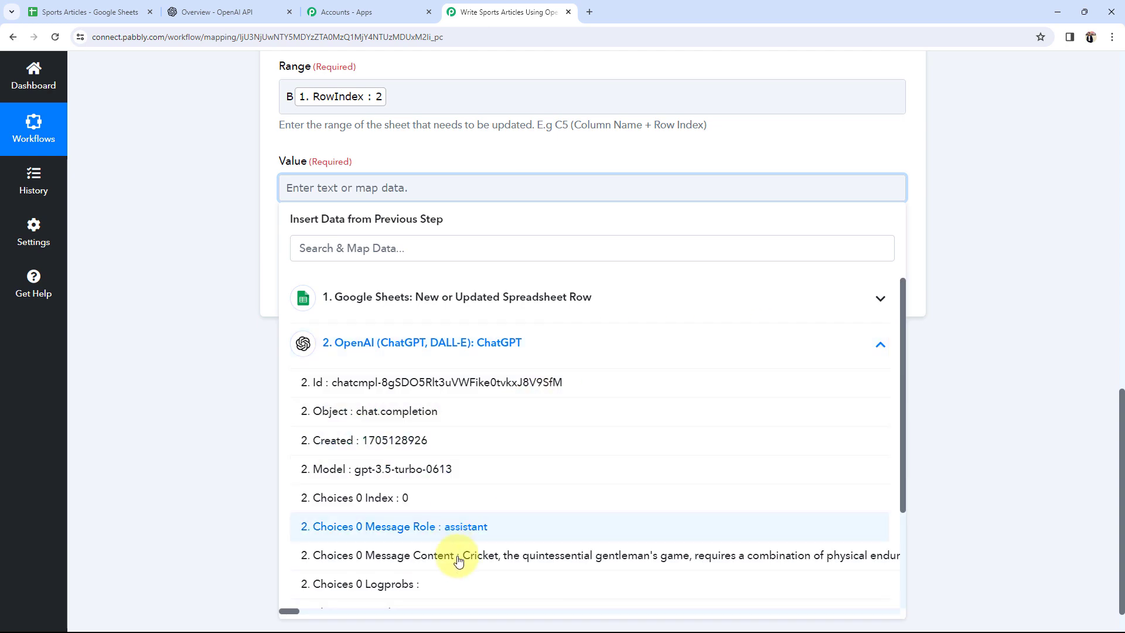
{"action": "left_click", "coordinate": [463, 620]}
{"action": "left_click", "coordinate": [238, 375]}
{"action": "scroll", "coordinate": [238, 375], "scroll_direction": "up", "scroll_amount": 2}
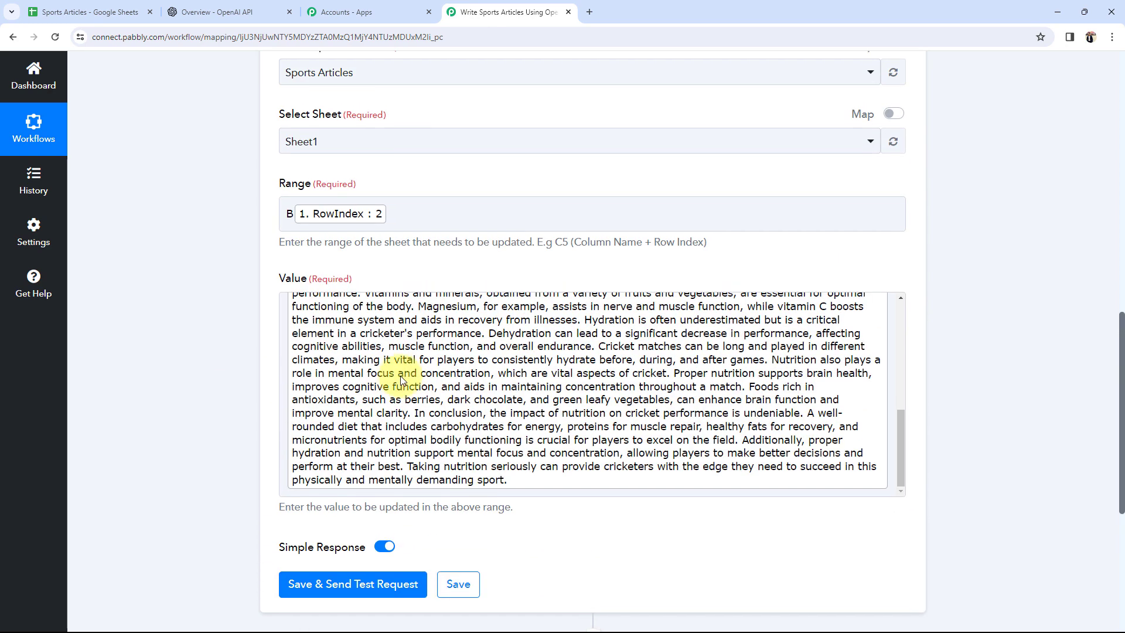
- Save the Update Cell Value action with a test request and review the SpreadsheetId and updated range in its response
{"action": "scroll", "coordinate": [417, 328], "scroll_direction": "up", "scroll_amount": 10}
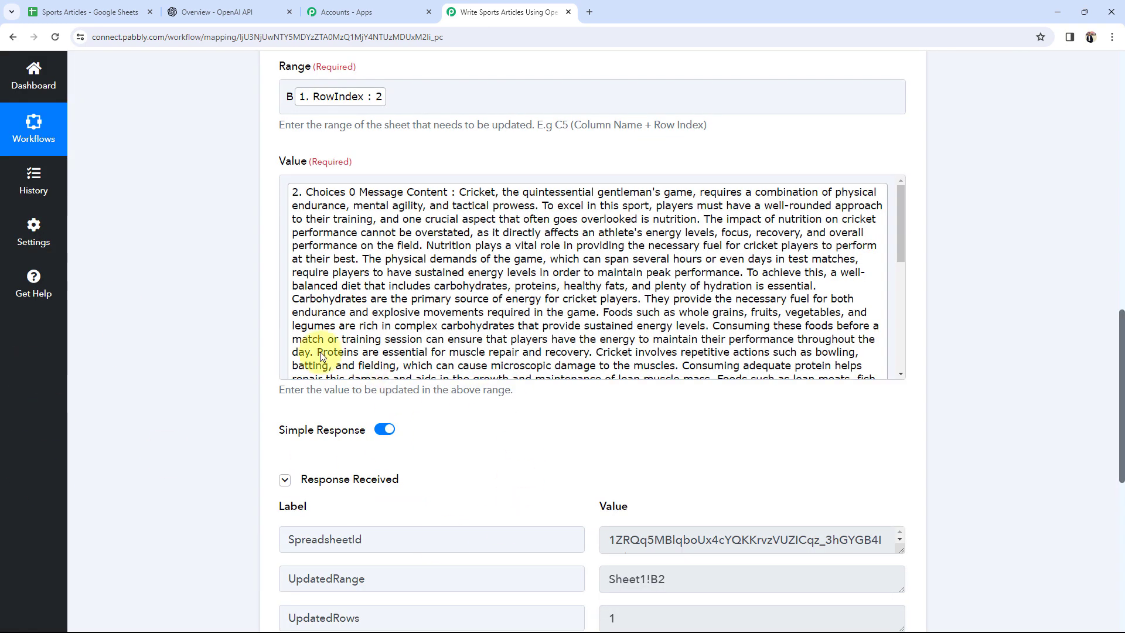
{"action": "scroll", "coordinate": [181, 425], "scroll_direction": "down", "scroll_amount": 4}
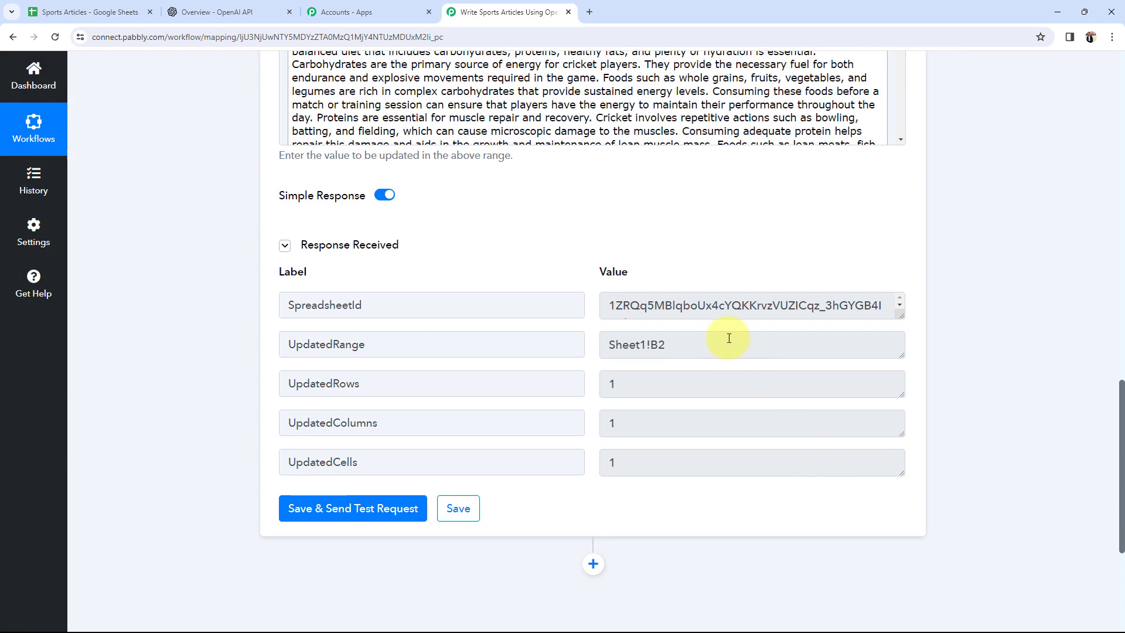
{"action": "left_click_drag", "start_coordinate": [604, 304], "coordinate": [882, 317]}
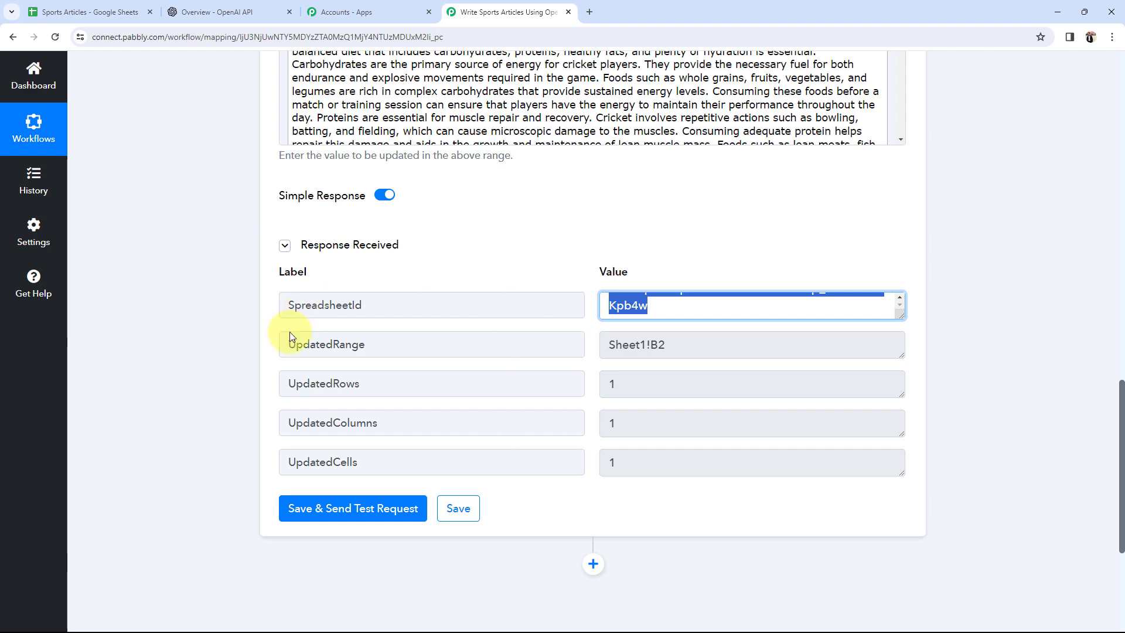
{"action": "left_click", "coordinate": [252, 344]}
- Check the generated article in cell B2 of the Sports Articles sheet and set the cell's text wrapping to Wrap
{"action": "left_click", "coordinate": [88, 11]}
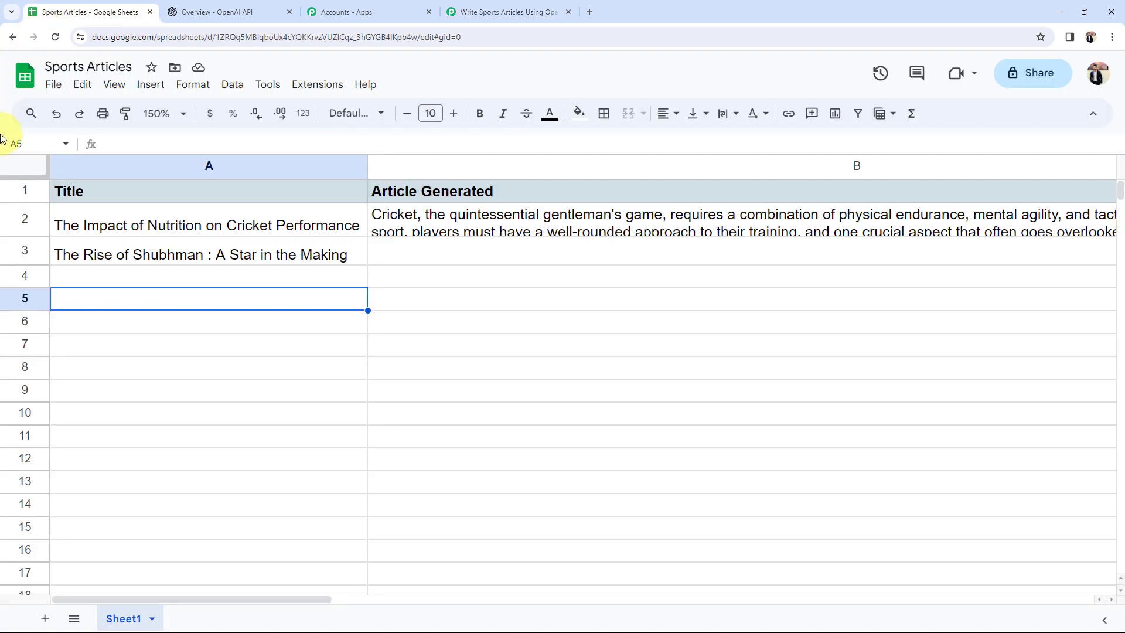
{"action": "double_click", "coordinate": [558, 224]}
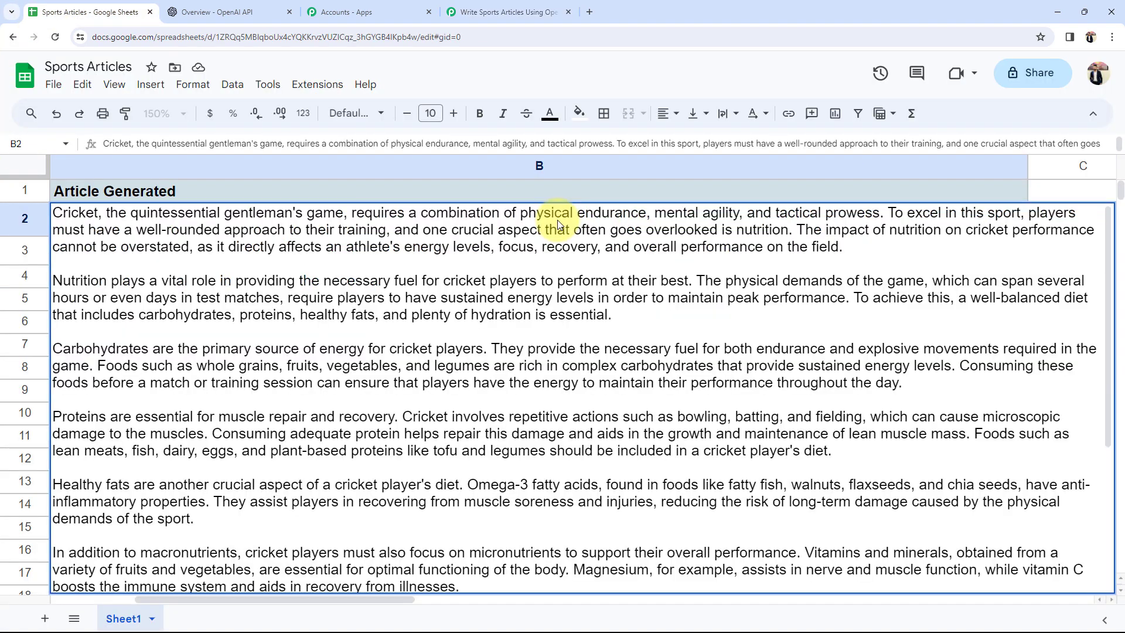
{"action": "left_click", "coordinate": [726, 113]}
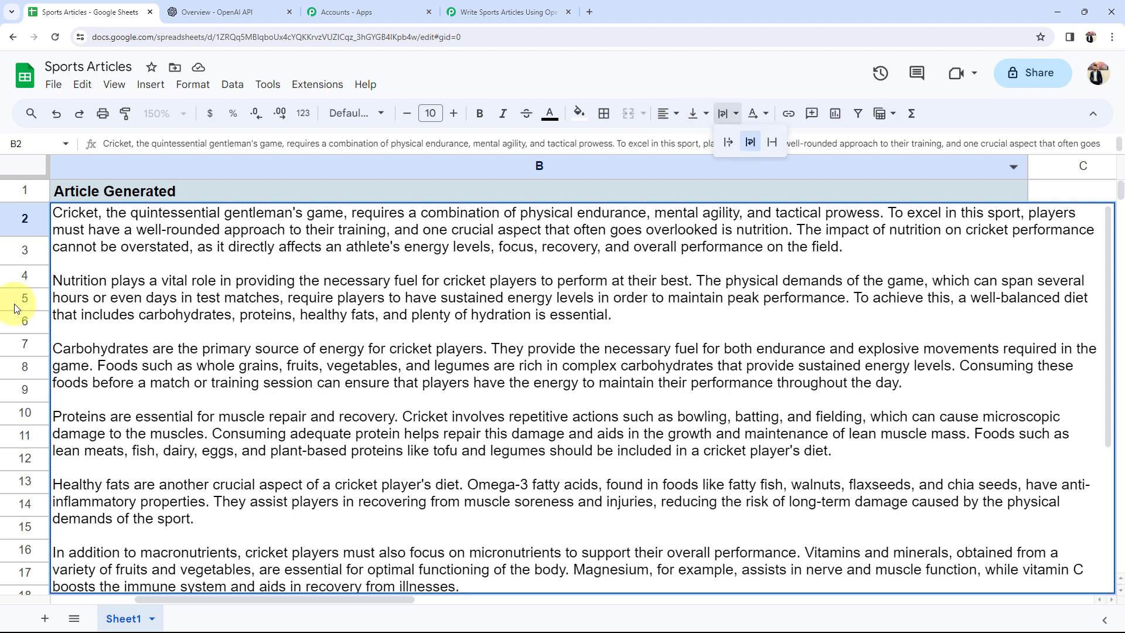
{"action": "left_click", "coordinate": [747, 143]}
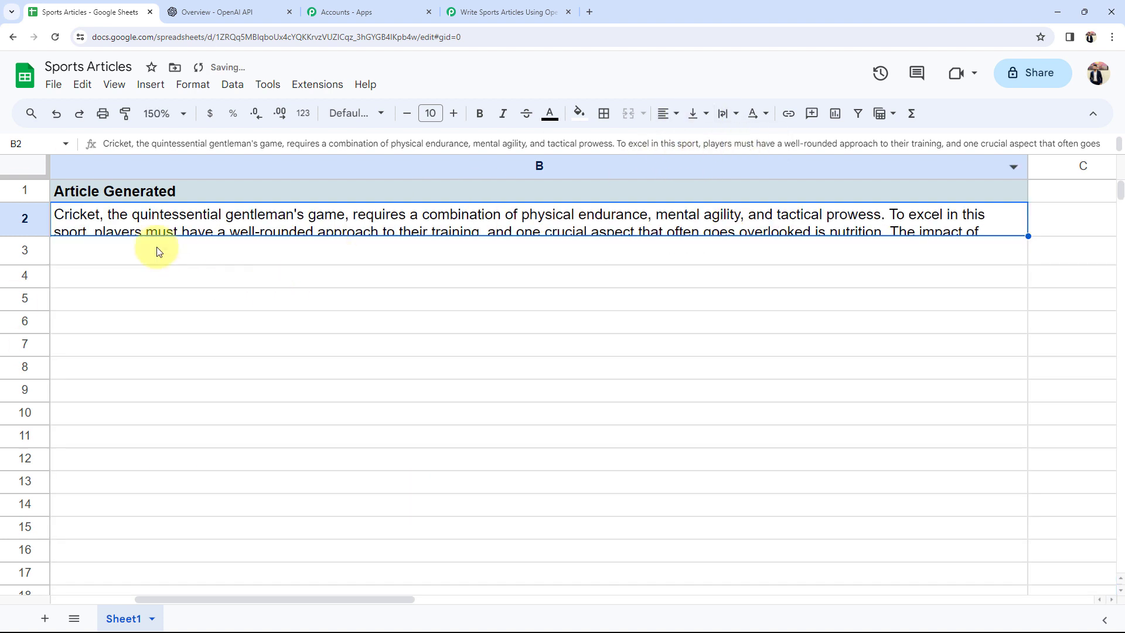
- Read the full generated article in cell B2 and compare it with the title in row 2
{"action": "scroll", "coordinate": [322, 589], "scroll_direction": "left", "scroll_amount": 2}
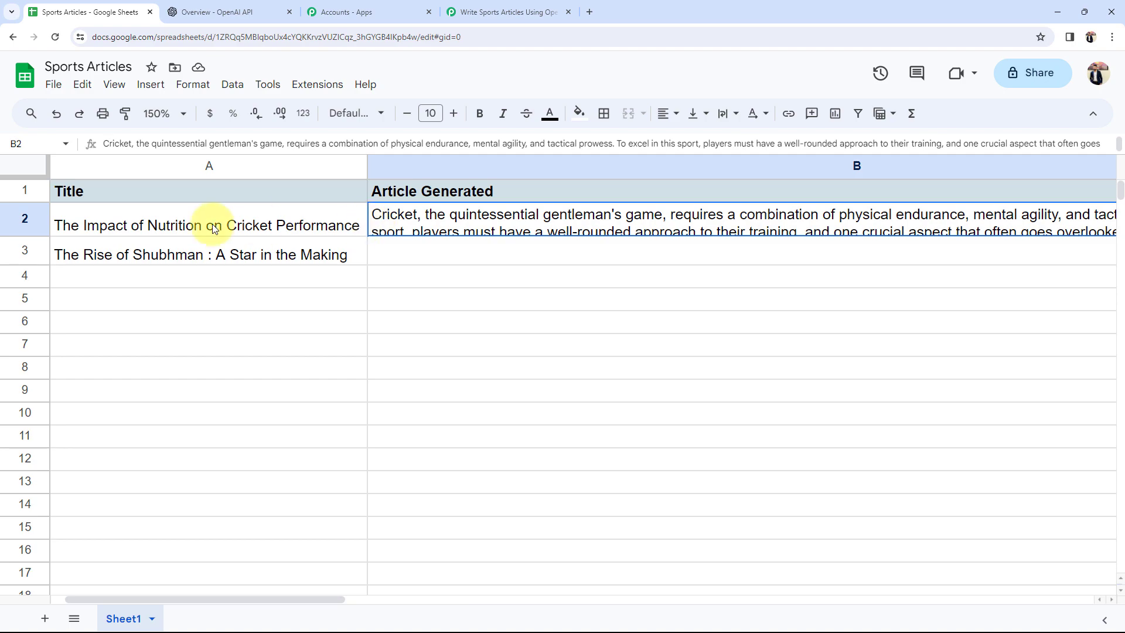
{"action": "double_click", "coordinate": [401, 221]}
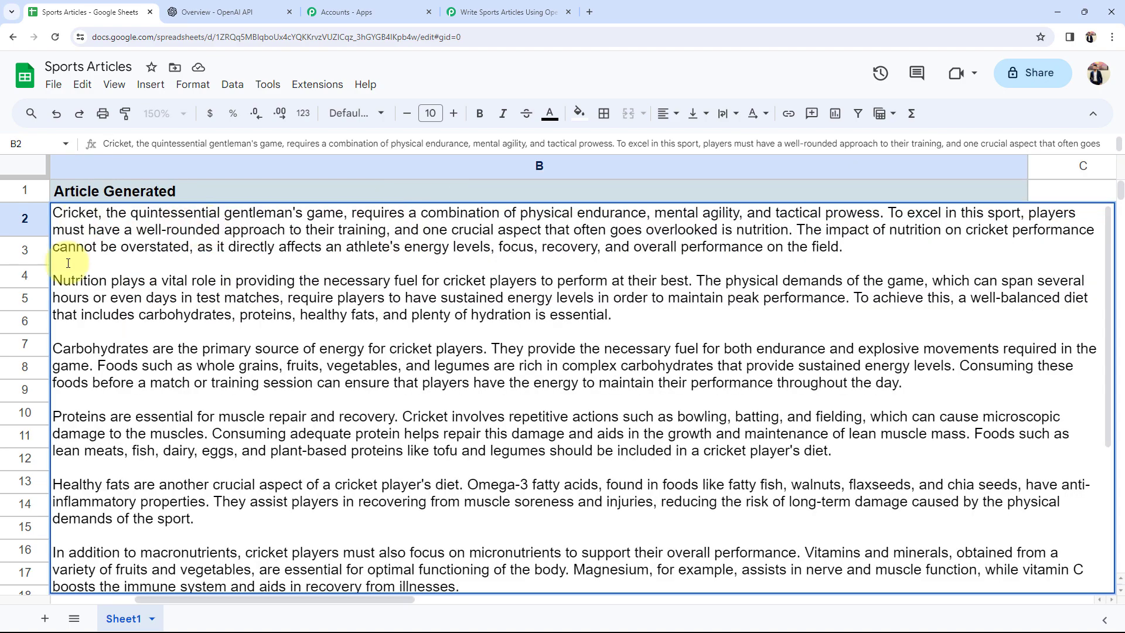
{"action": "scroll", "coordinate": [163, 457], "scroll_direction": "down", "scroll_amount": 3}
{"action": "scroll", "coordinate": [291, 466], "scroll_direction": "down", "scroll_amount": 1}
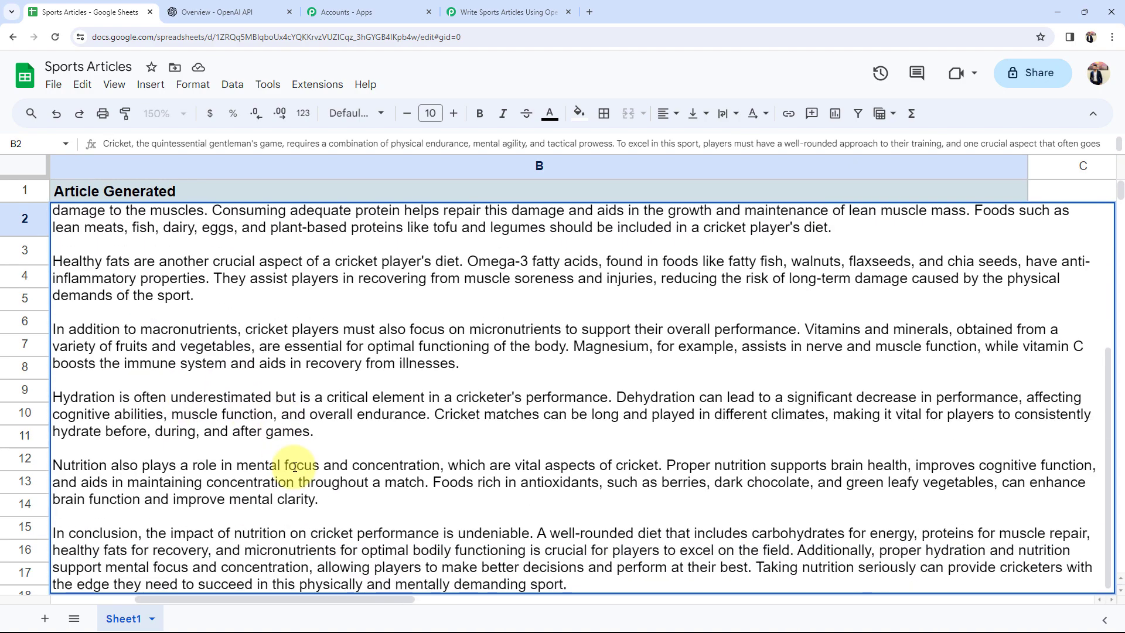
{"action": "scroll", "coordinate": [348, 453], "scroll_direction": "up", "scroll_amount": 5}
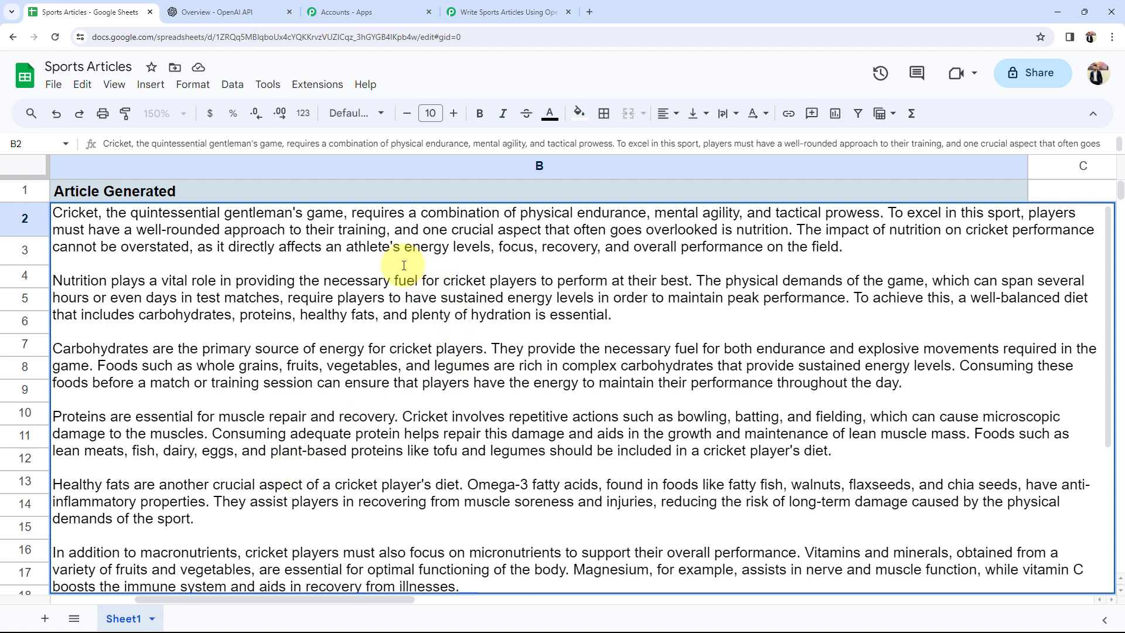
{"action": "left_click_drag", "start_coordinate": [202, 598], "coordinate": [133, 593]}
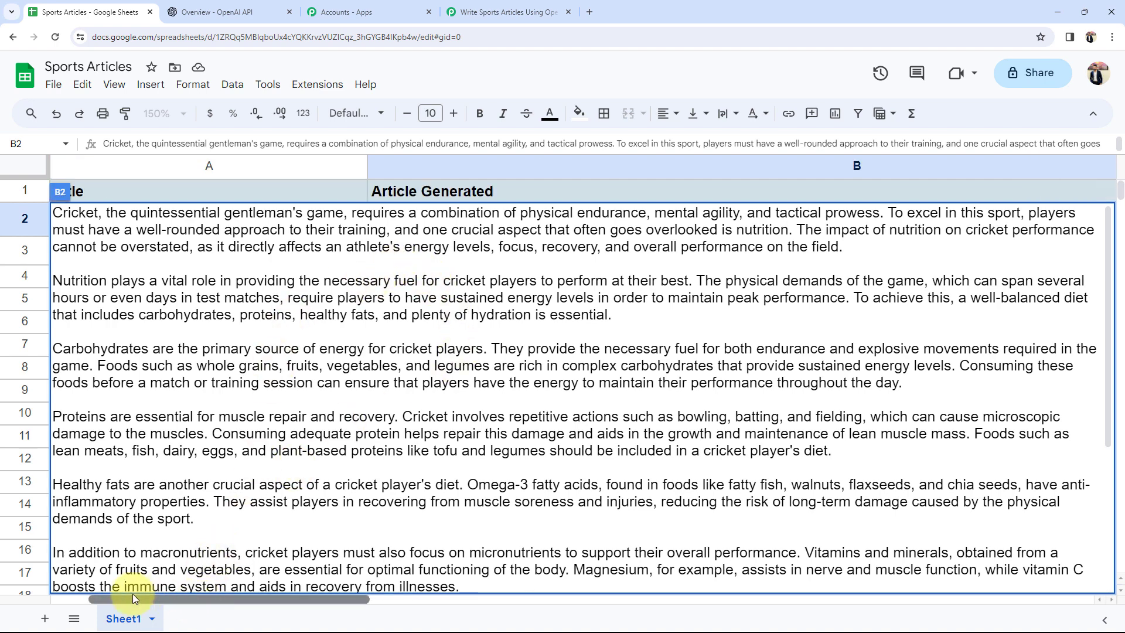
- Return to the Pabbly Connect workflow, collapse the Update Cell Value action and review the sequence of trigger and actions
{"action": "left_click", "coordinate": [504, 12]}
{"action": "scroll", "coordinate": [177, 396], "scroll_direction": "up", "scroll_amount": 8}
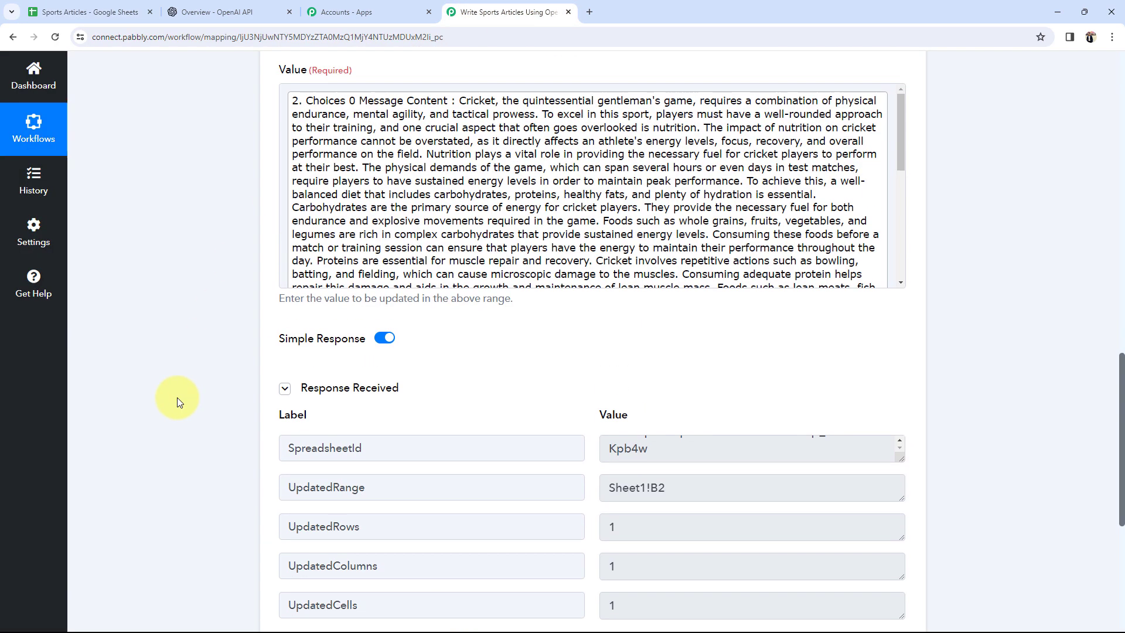
{"action": "scroll", "coordinate": [177, 397], "scroll_direction": "up", "scroll_amount": 5}
{"action": "left_click", "coordinate": [582, 264]}
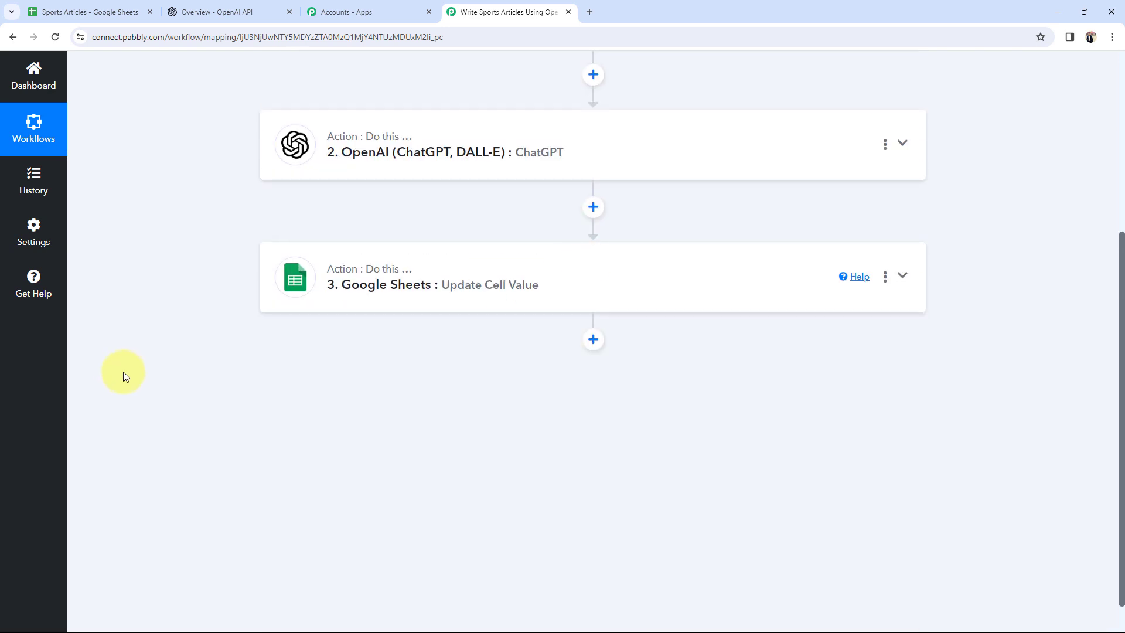
{"action": "scroll", "coordinate": [154, 381], "scroll_direction": "up", "scroll_amount": 5}
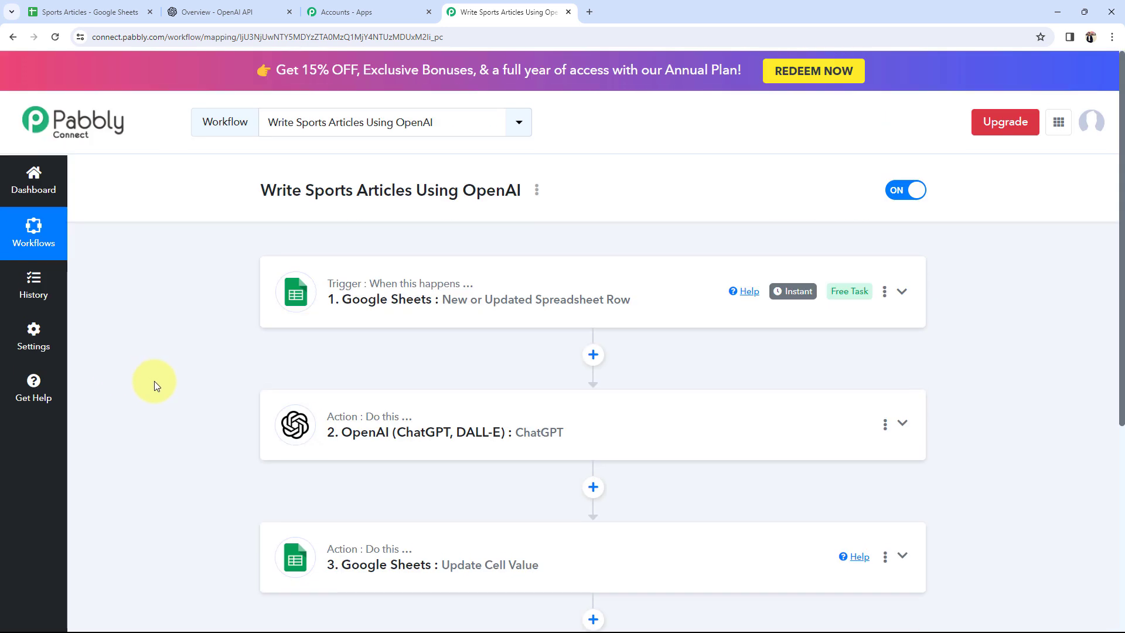